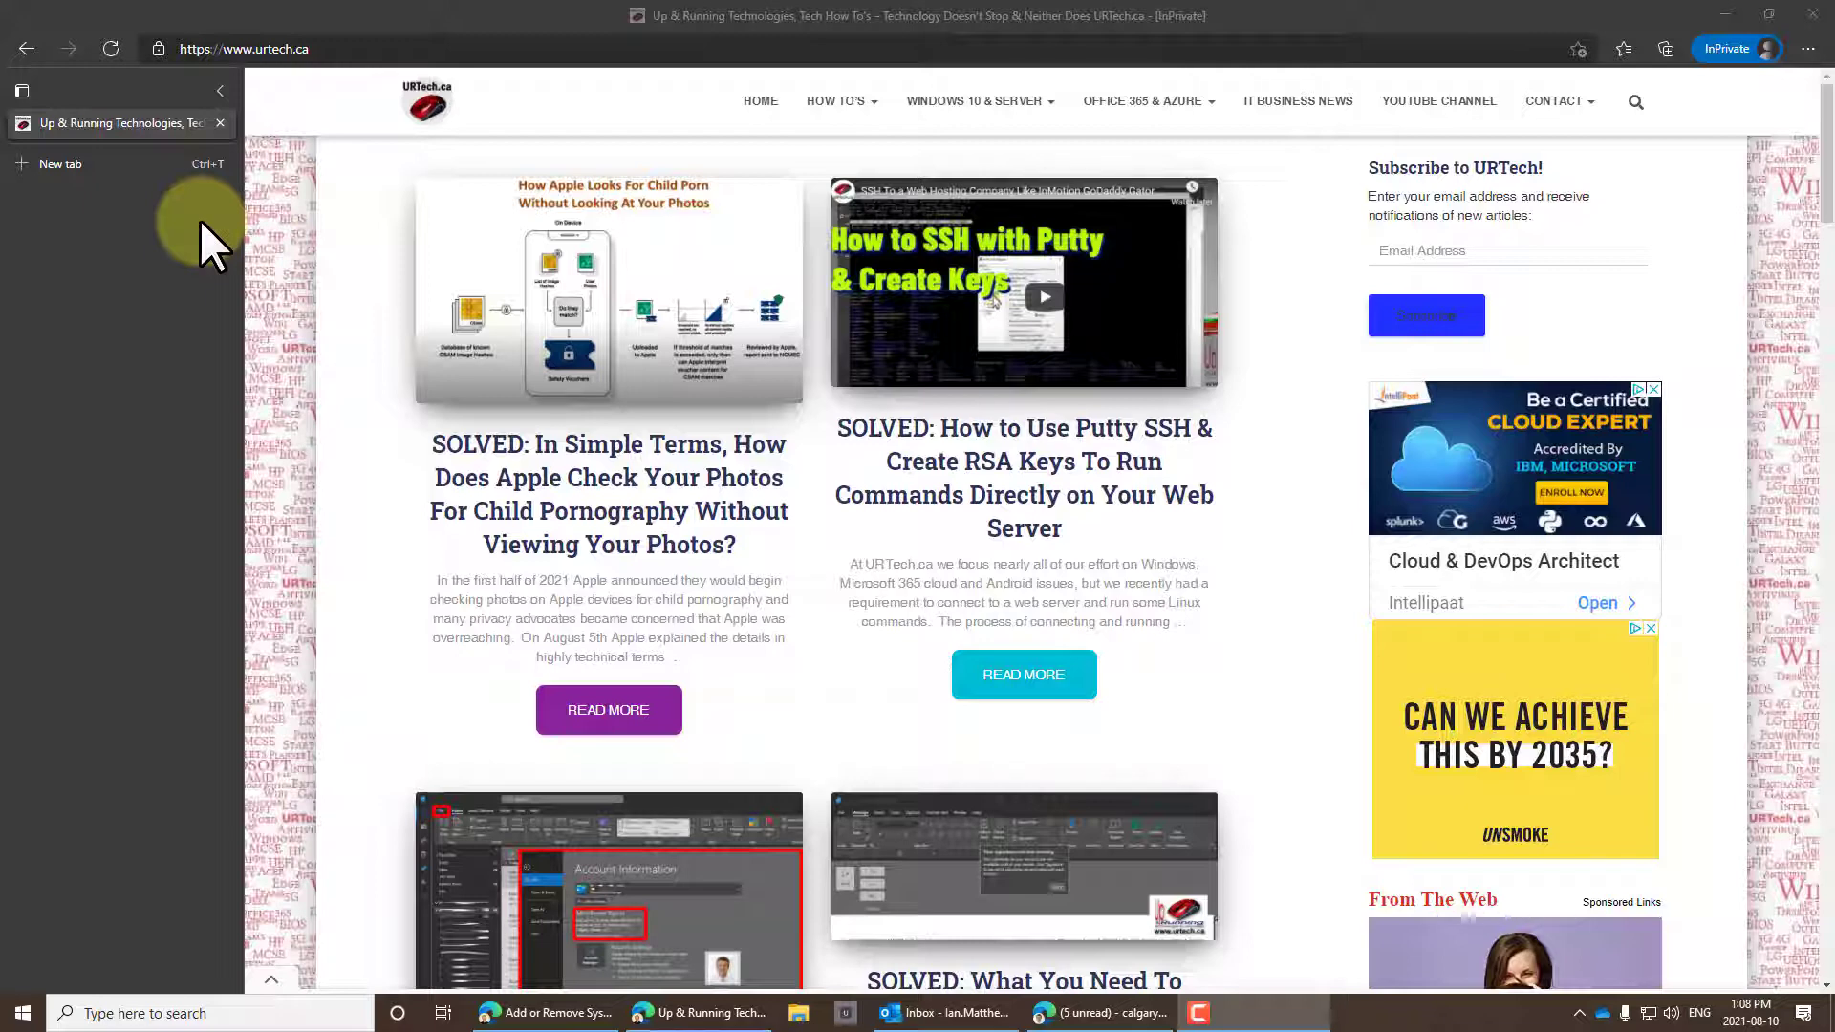
Load onedrive.com in a new InPrivate tab and stay on the United States - English site.
click(192, 164)
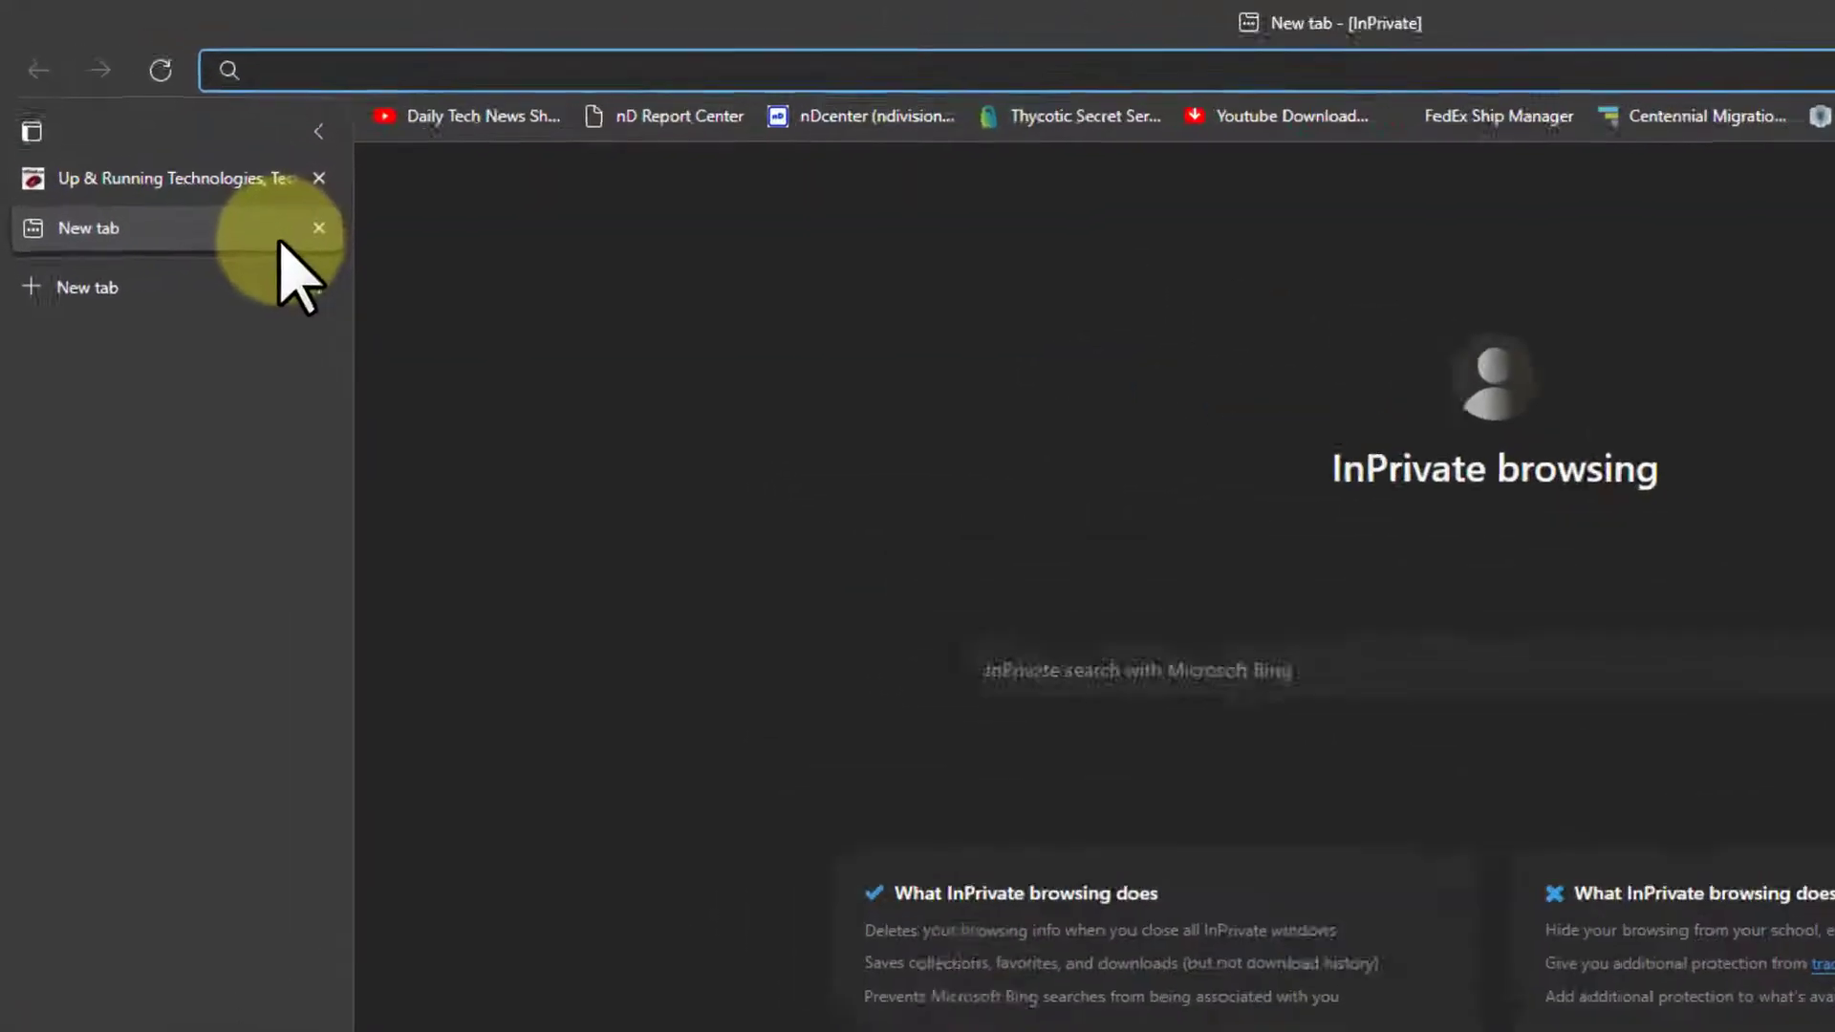
text(onedrive.com)
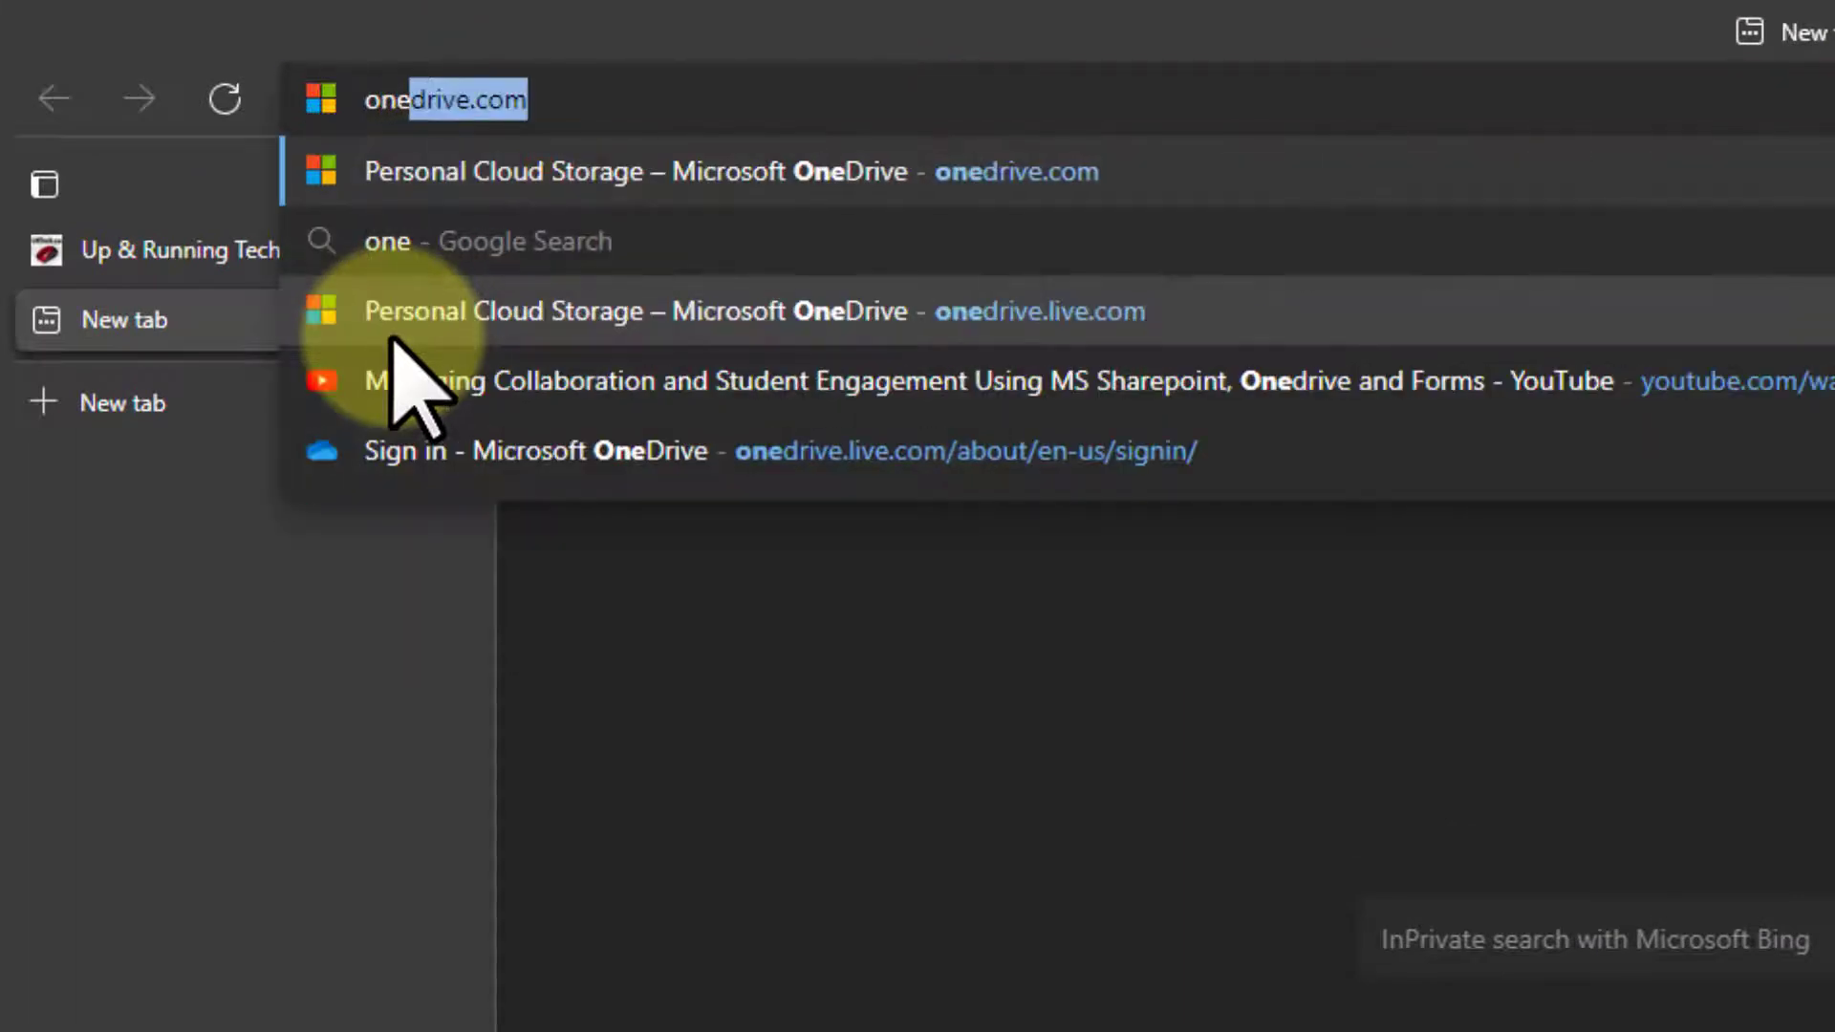
key(Return)
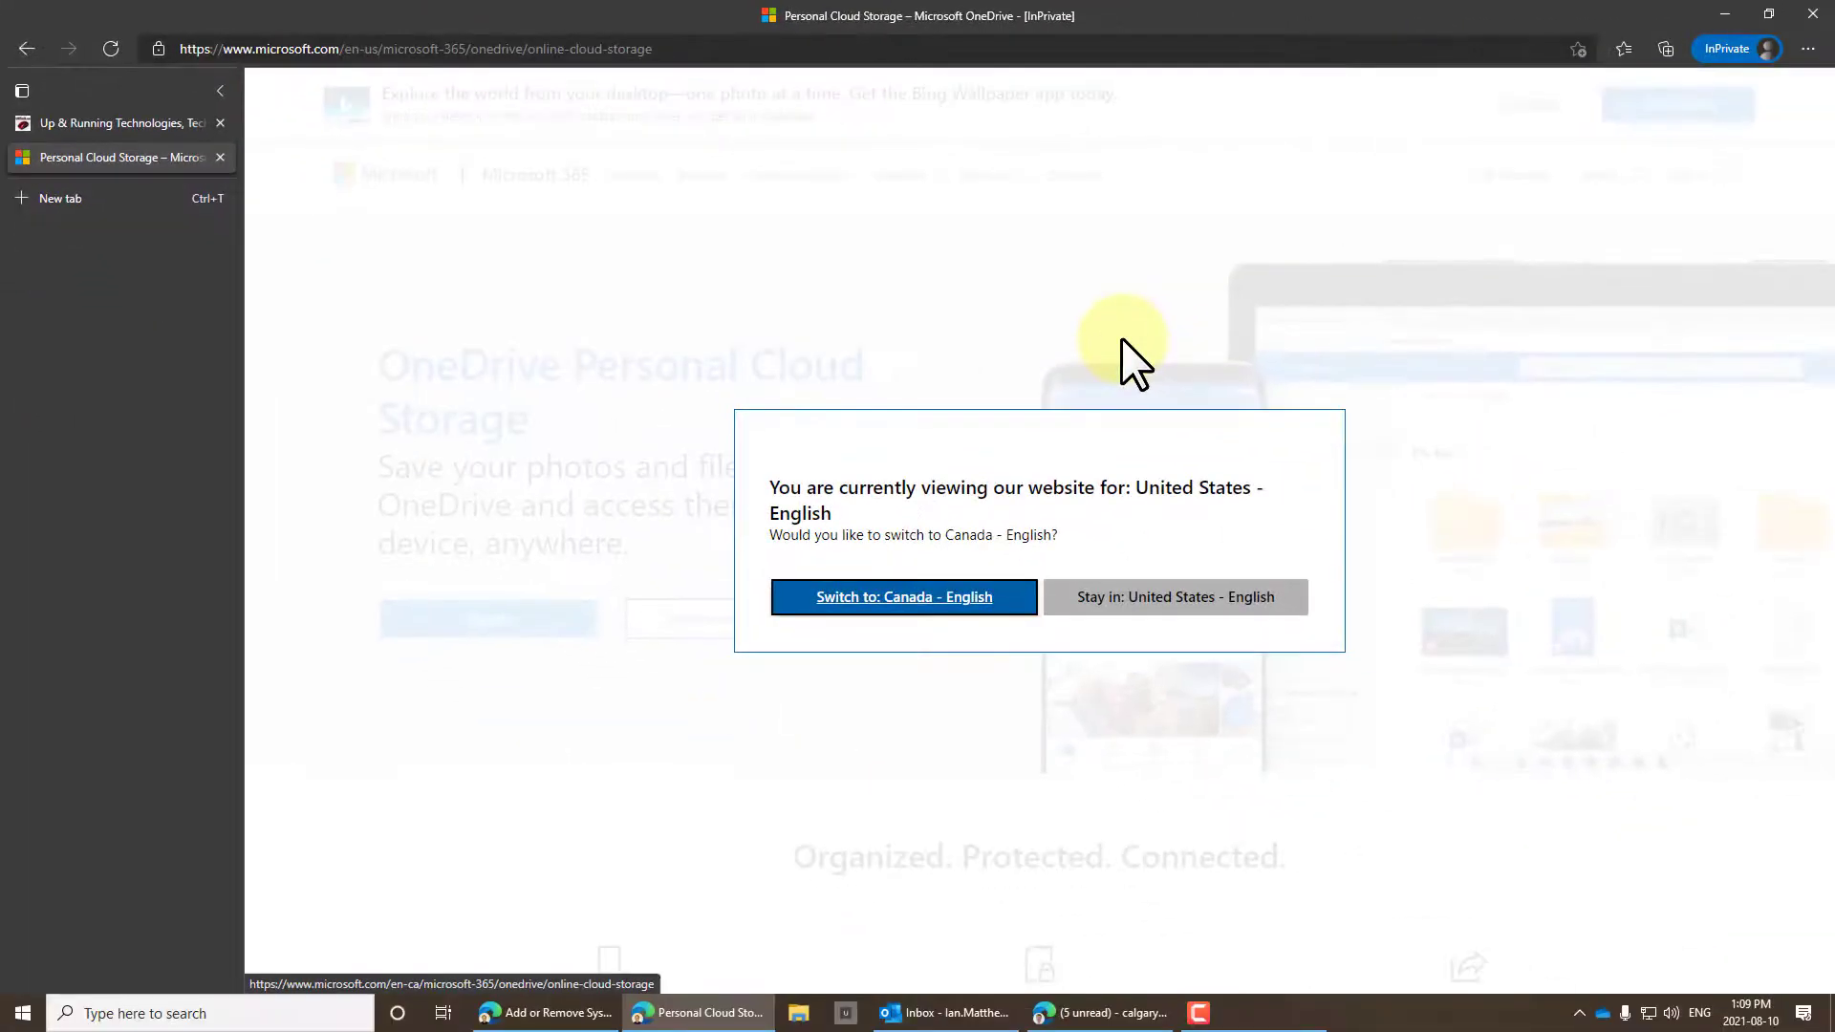
click(1158, 598)
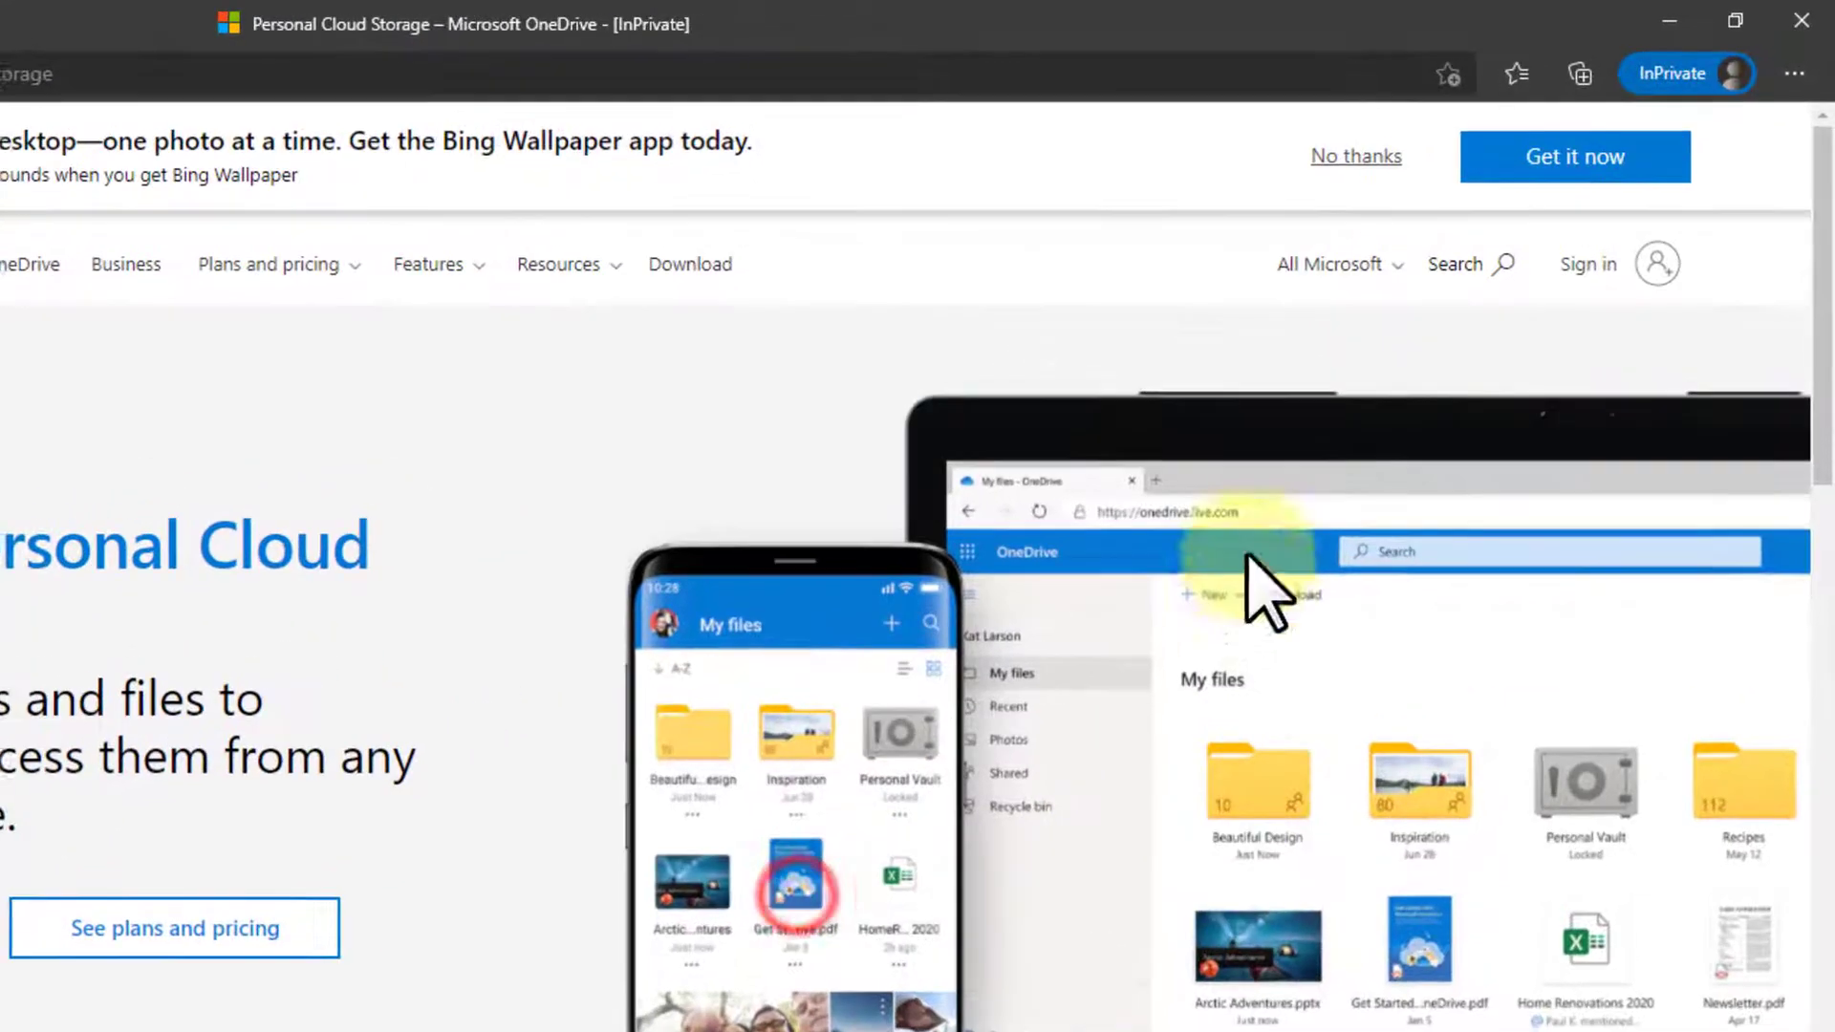
scroll(1530, 239, down, 1)
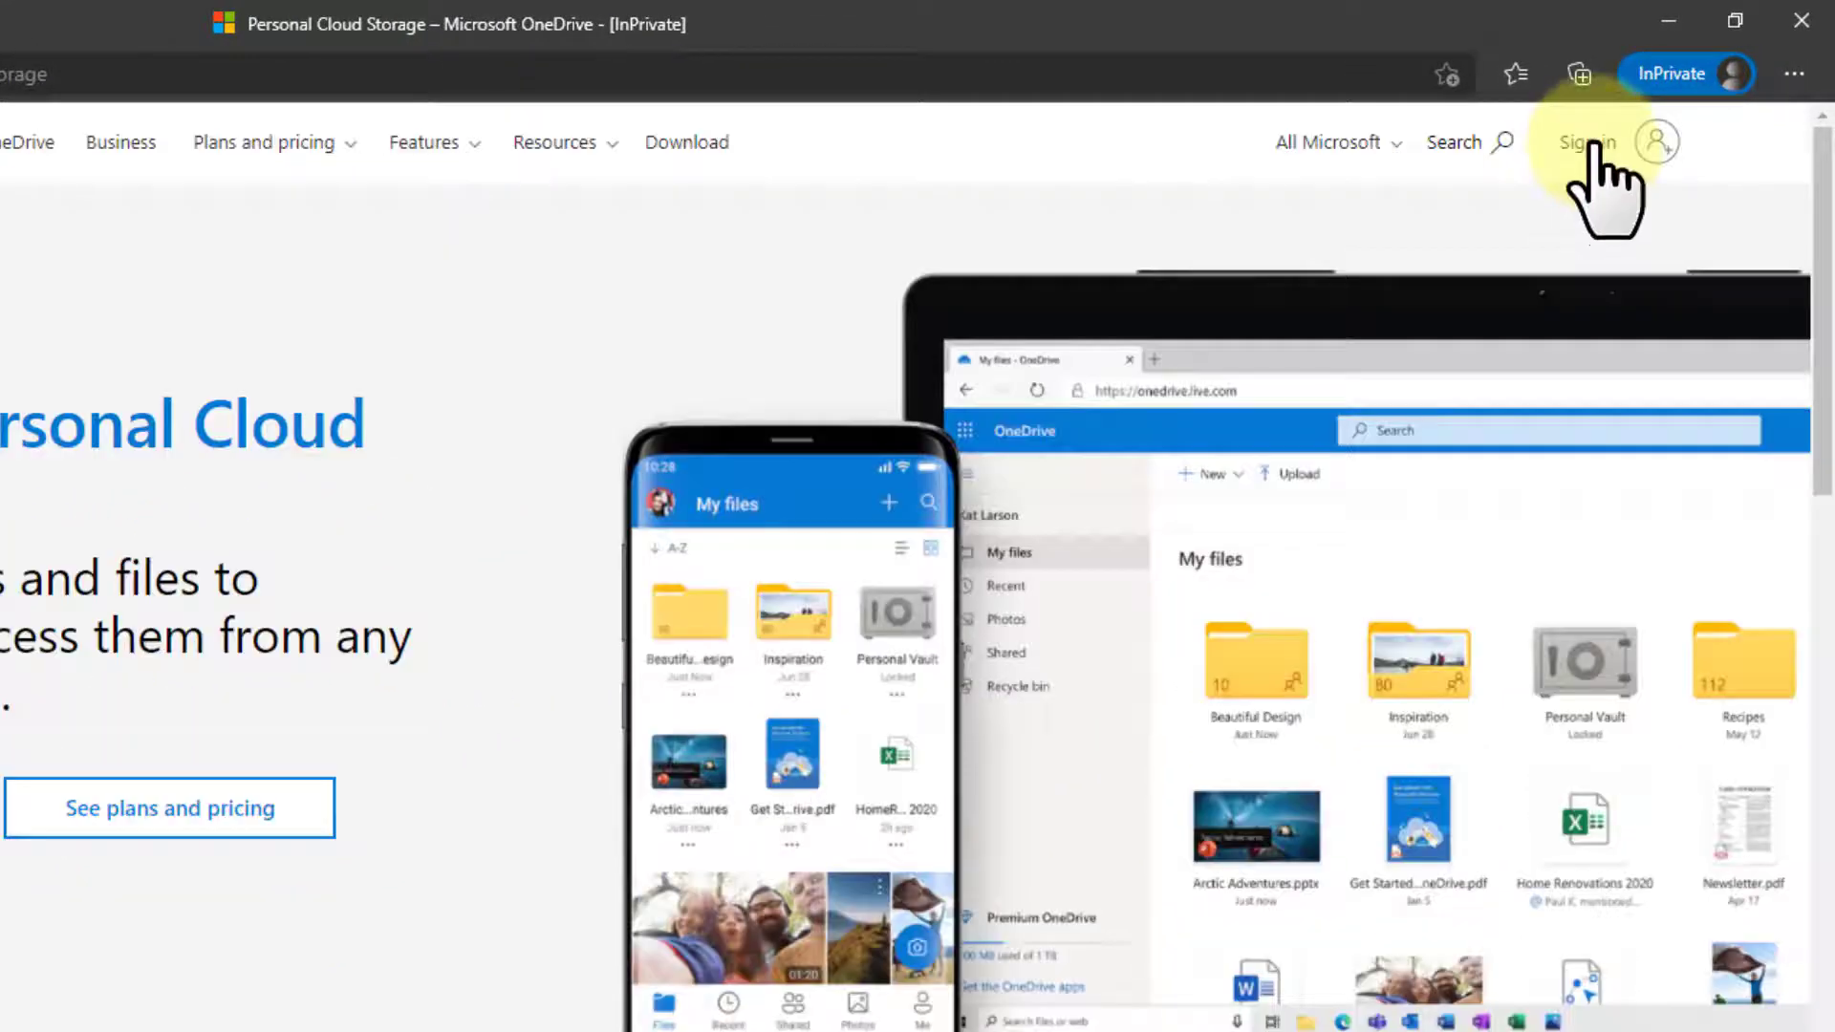
Start a new Microsoft account and submit a new Outlook.com email address.
click(1592, 144)
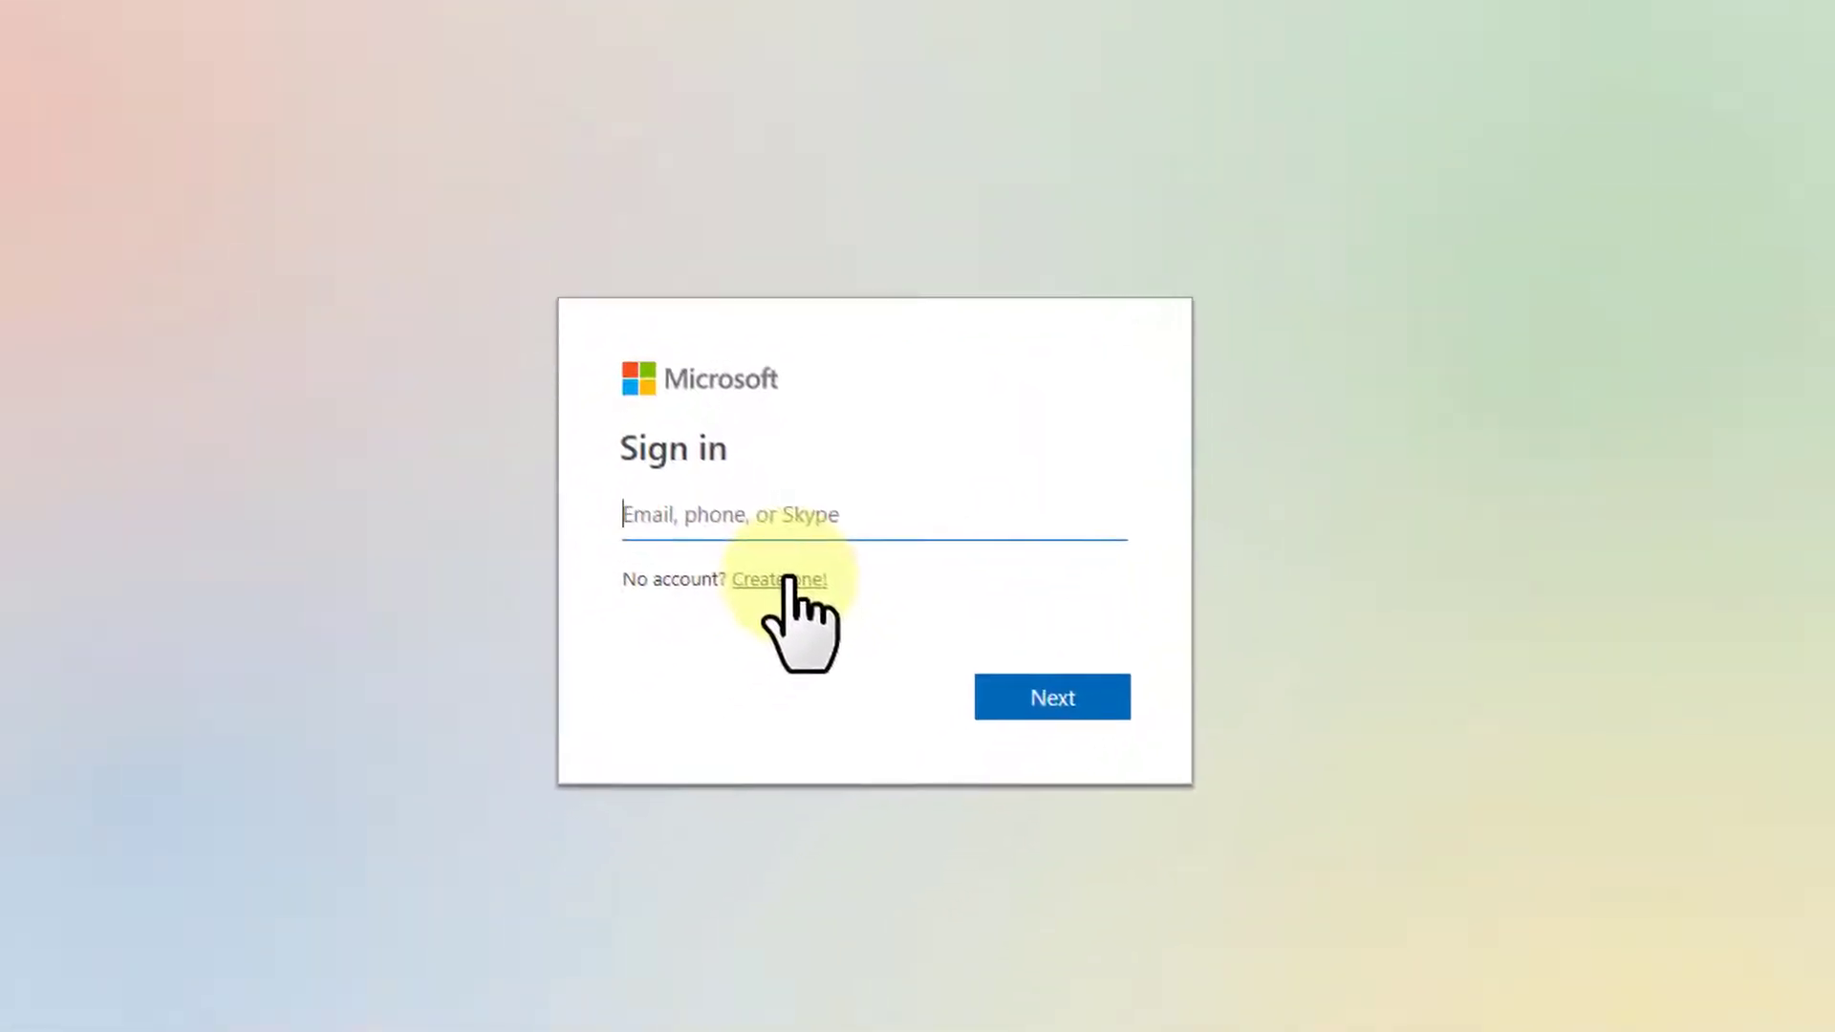
click(790, 579)
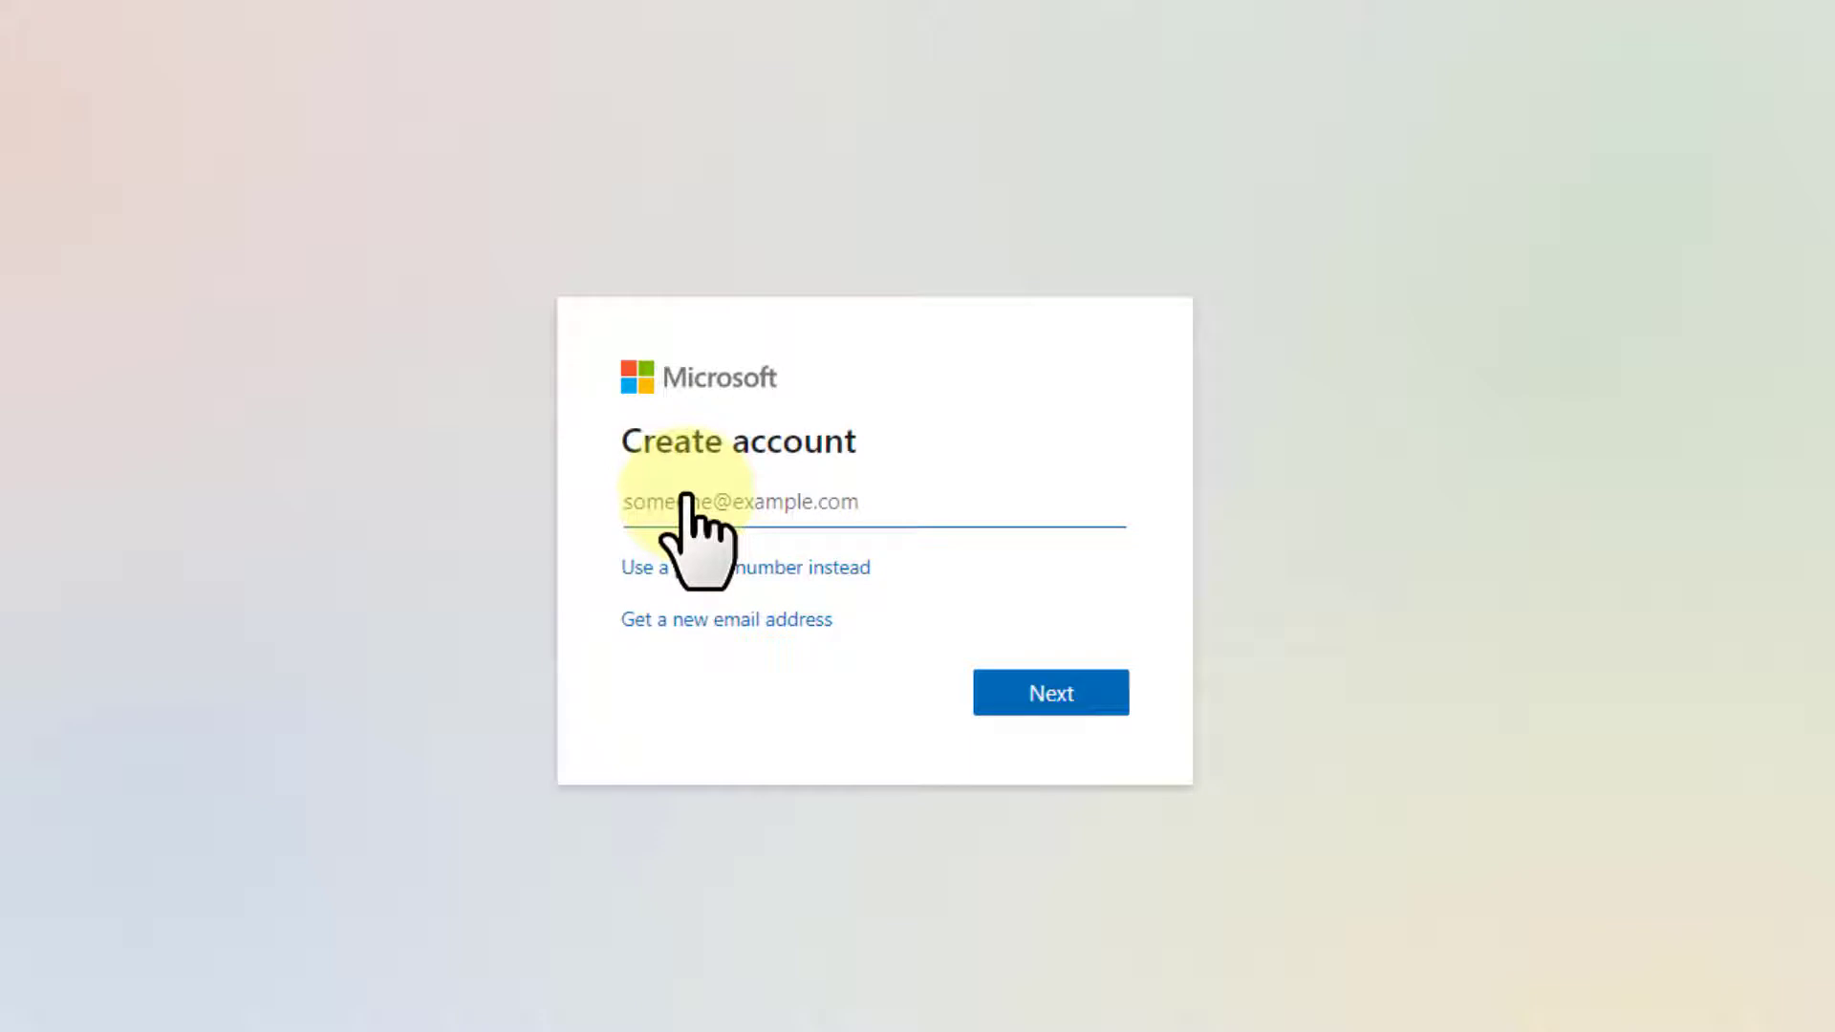
click(692, 619)
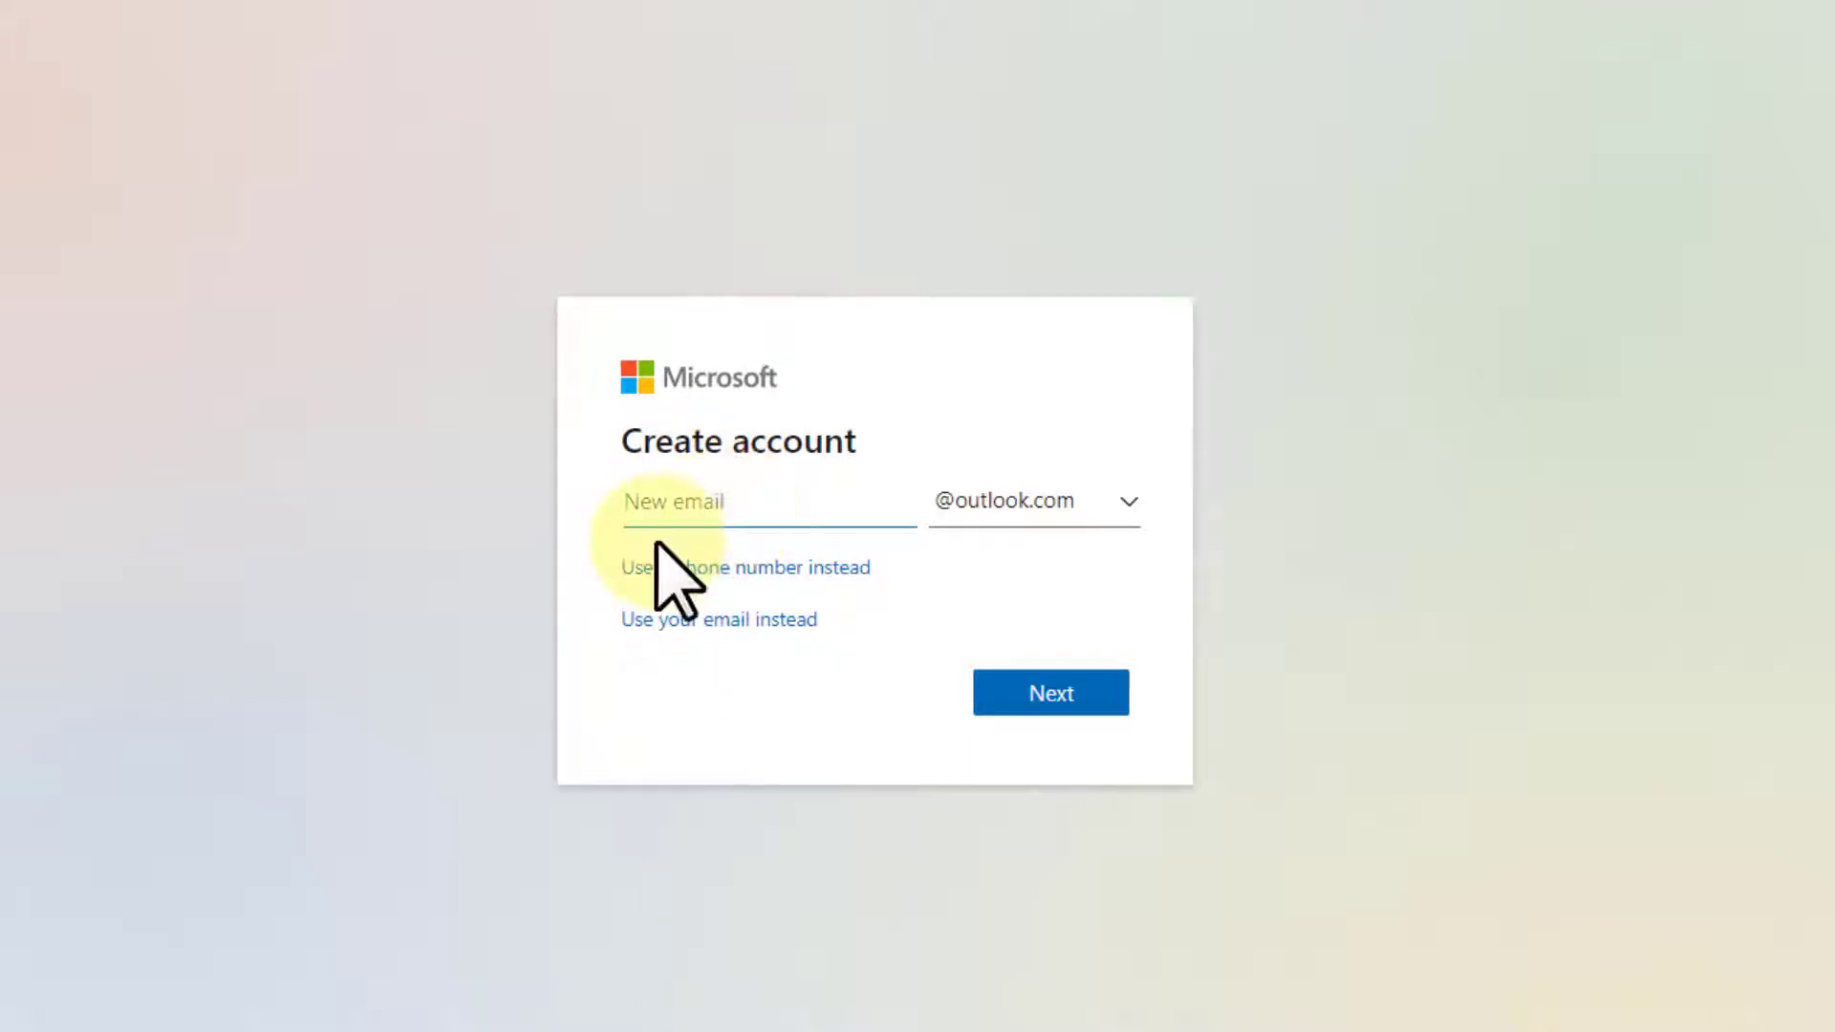
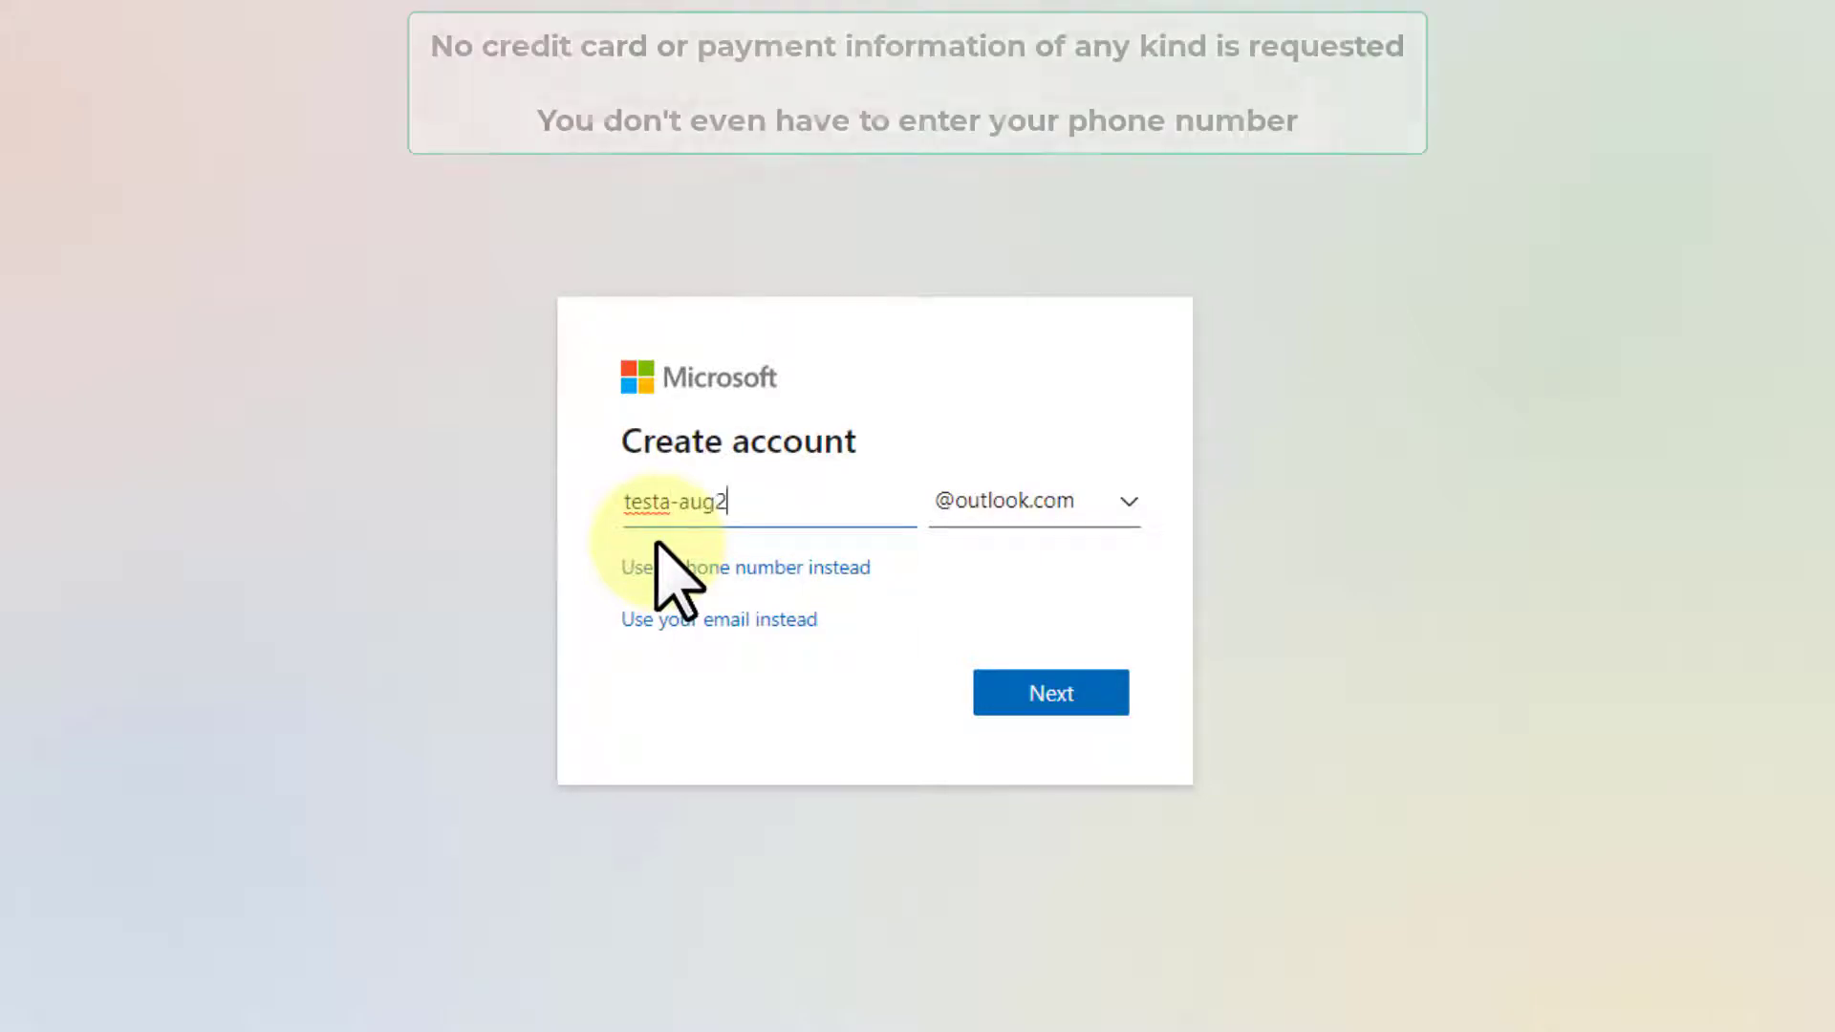
drag(823, 503, 588, 501)
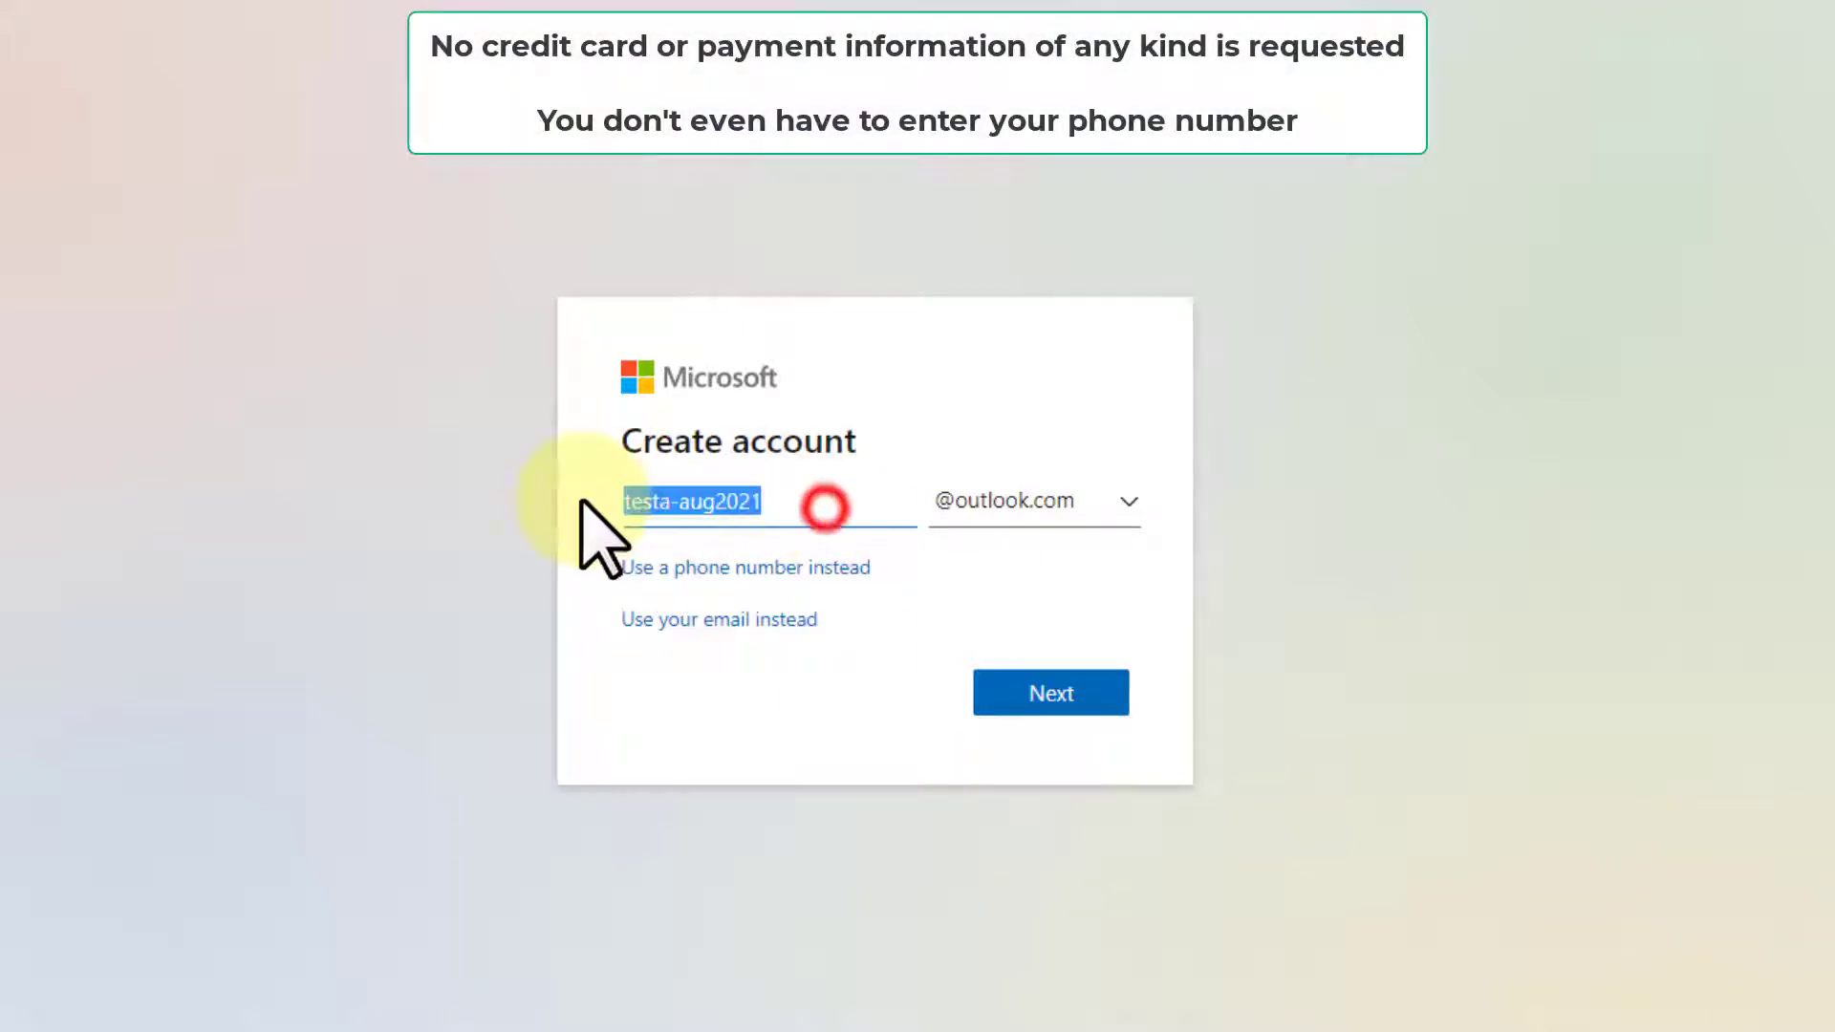
click(1051, 692)
Set the account password, opt out of Microsoft offers, and enter a first and last name.
click(732, 586)
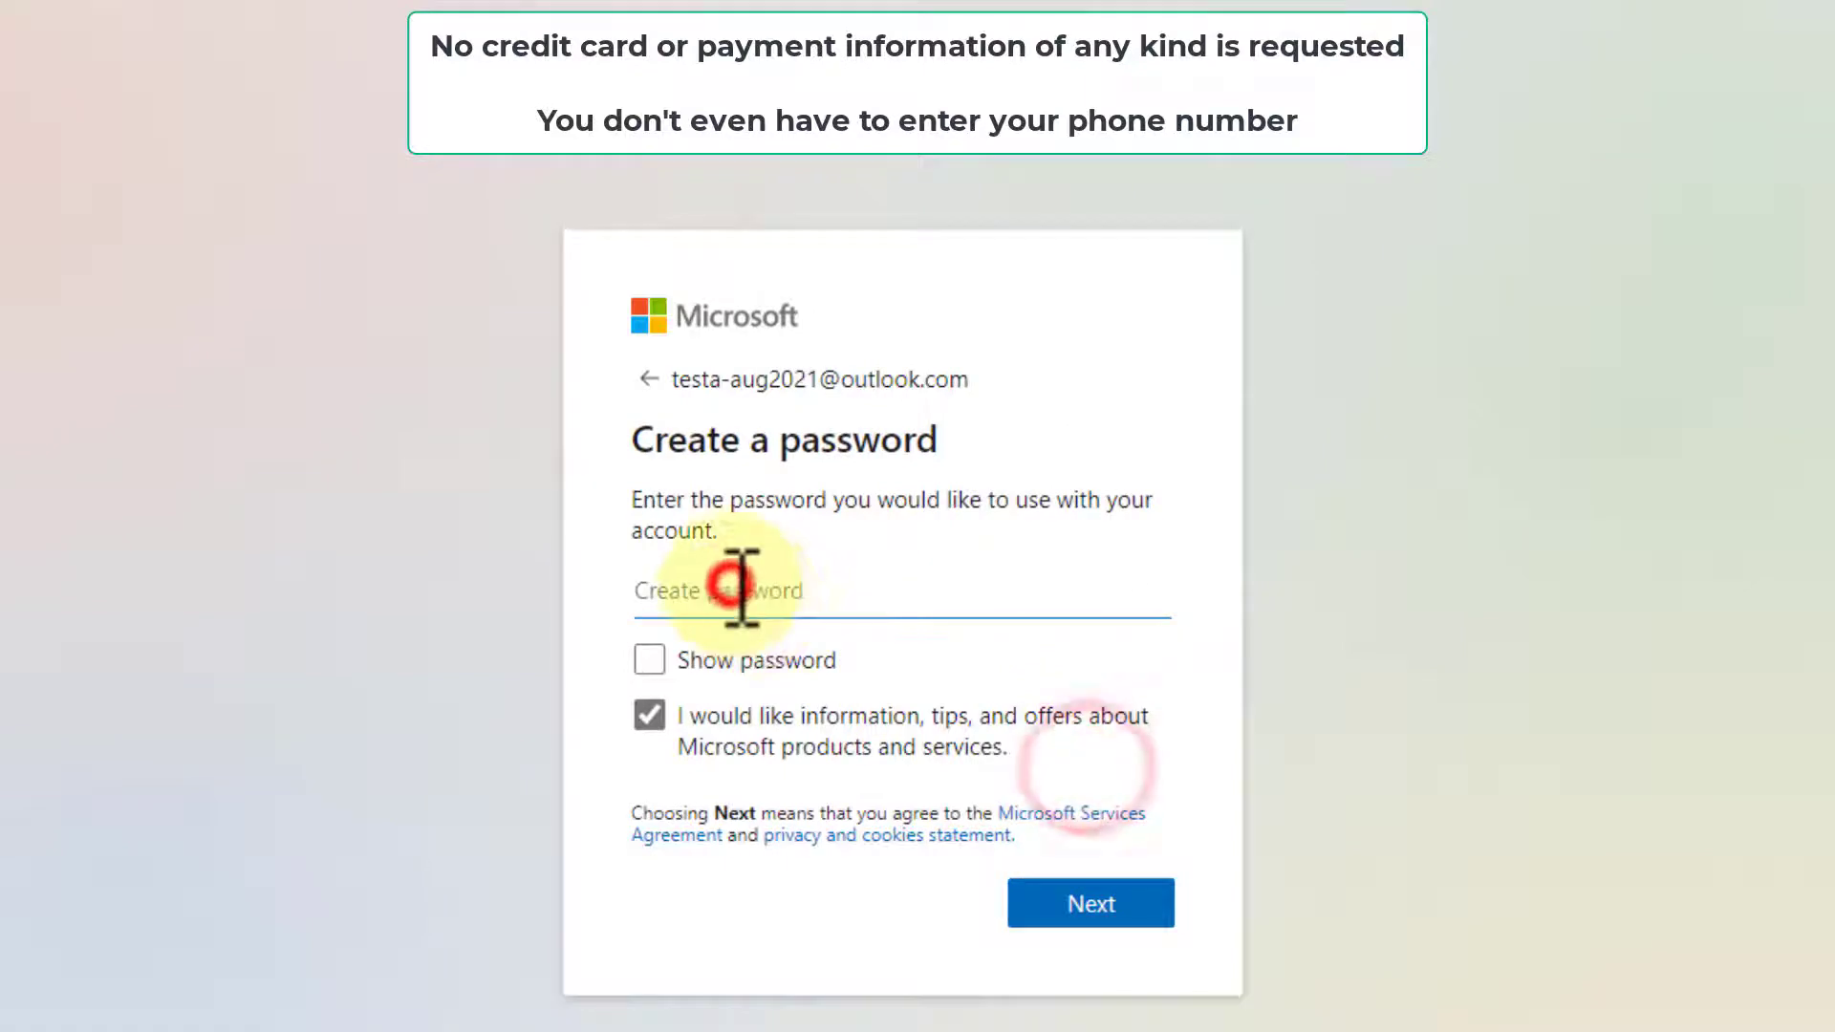
text(••••••)
click(654, 716)
click(1109, 903)
text(•••••••)
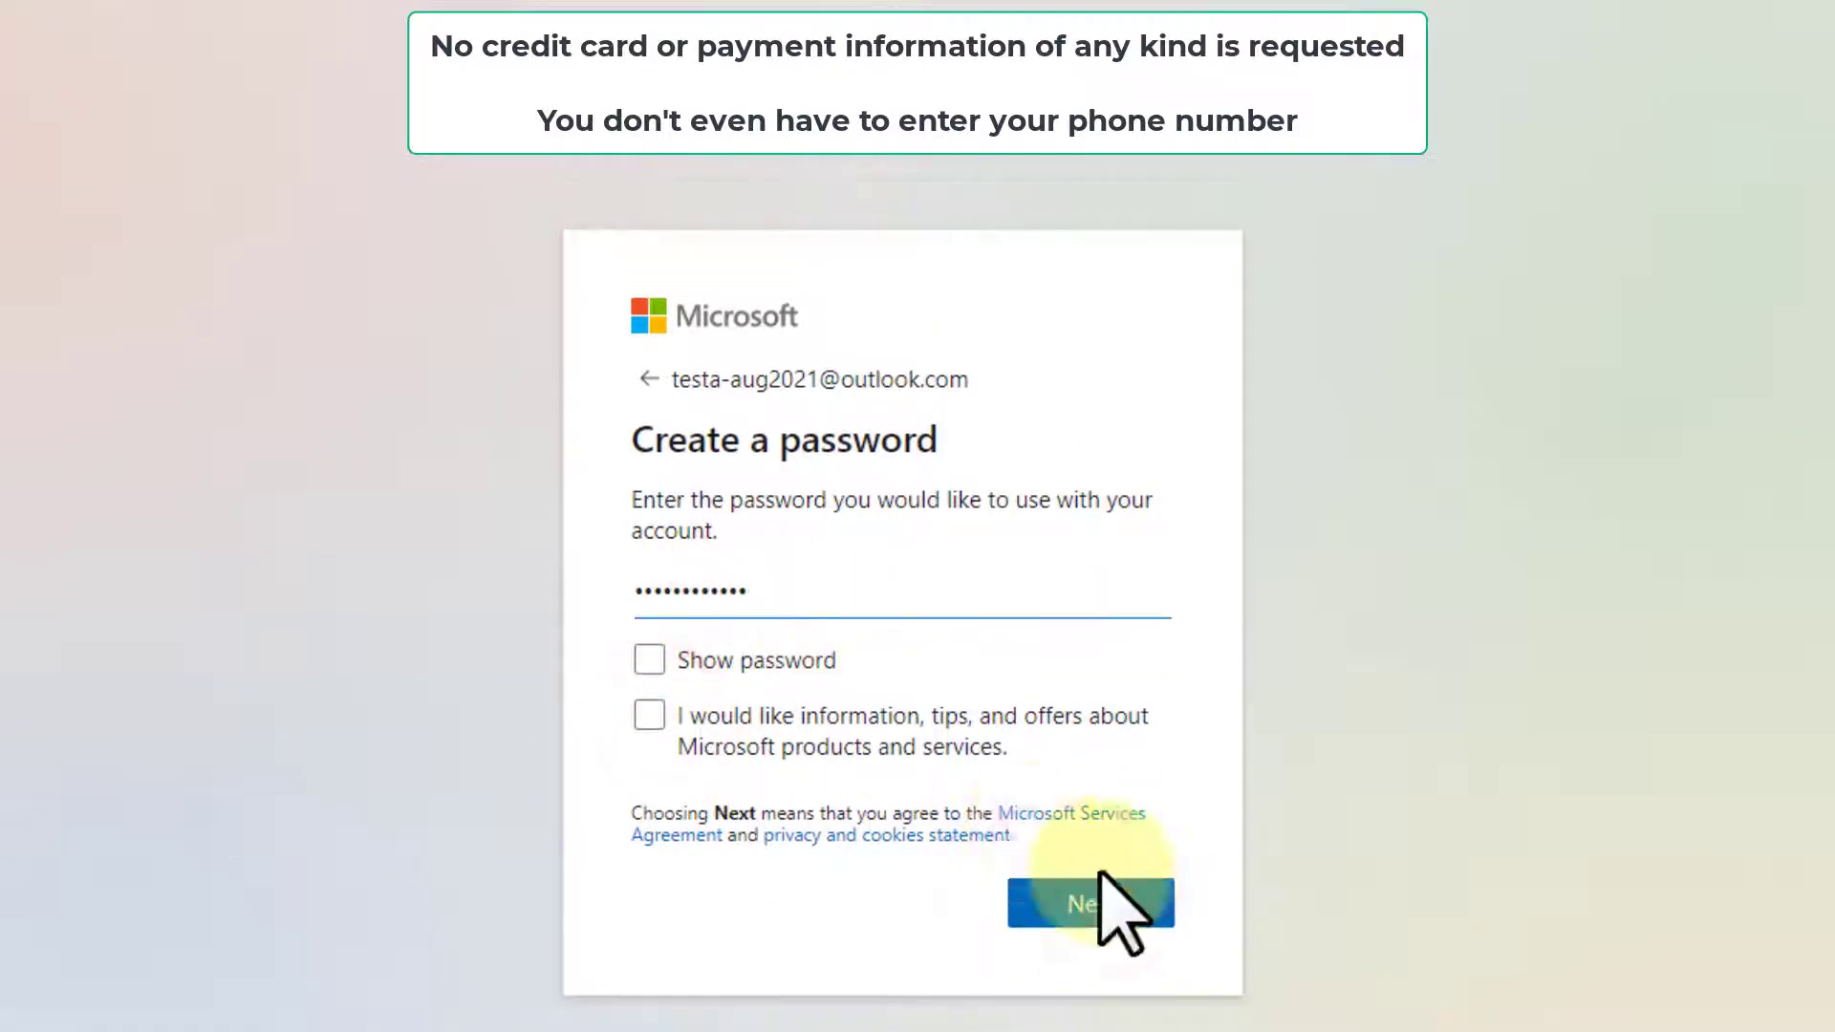
click(1108, 903)
text(Test)
key(Tab)
text(A)
click(1113, 829)
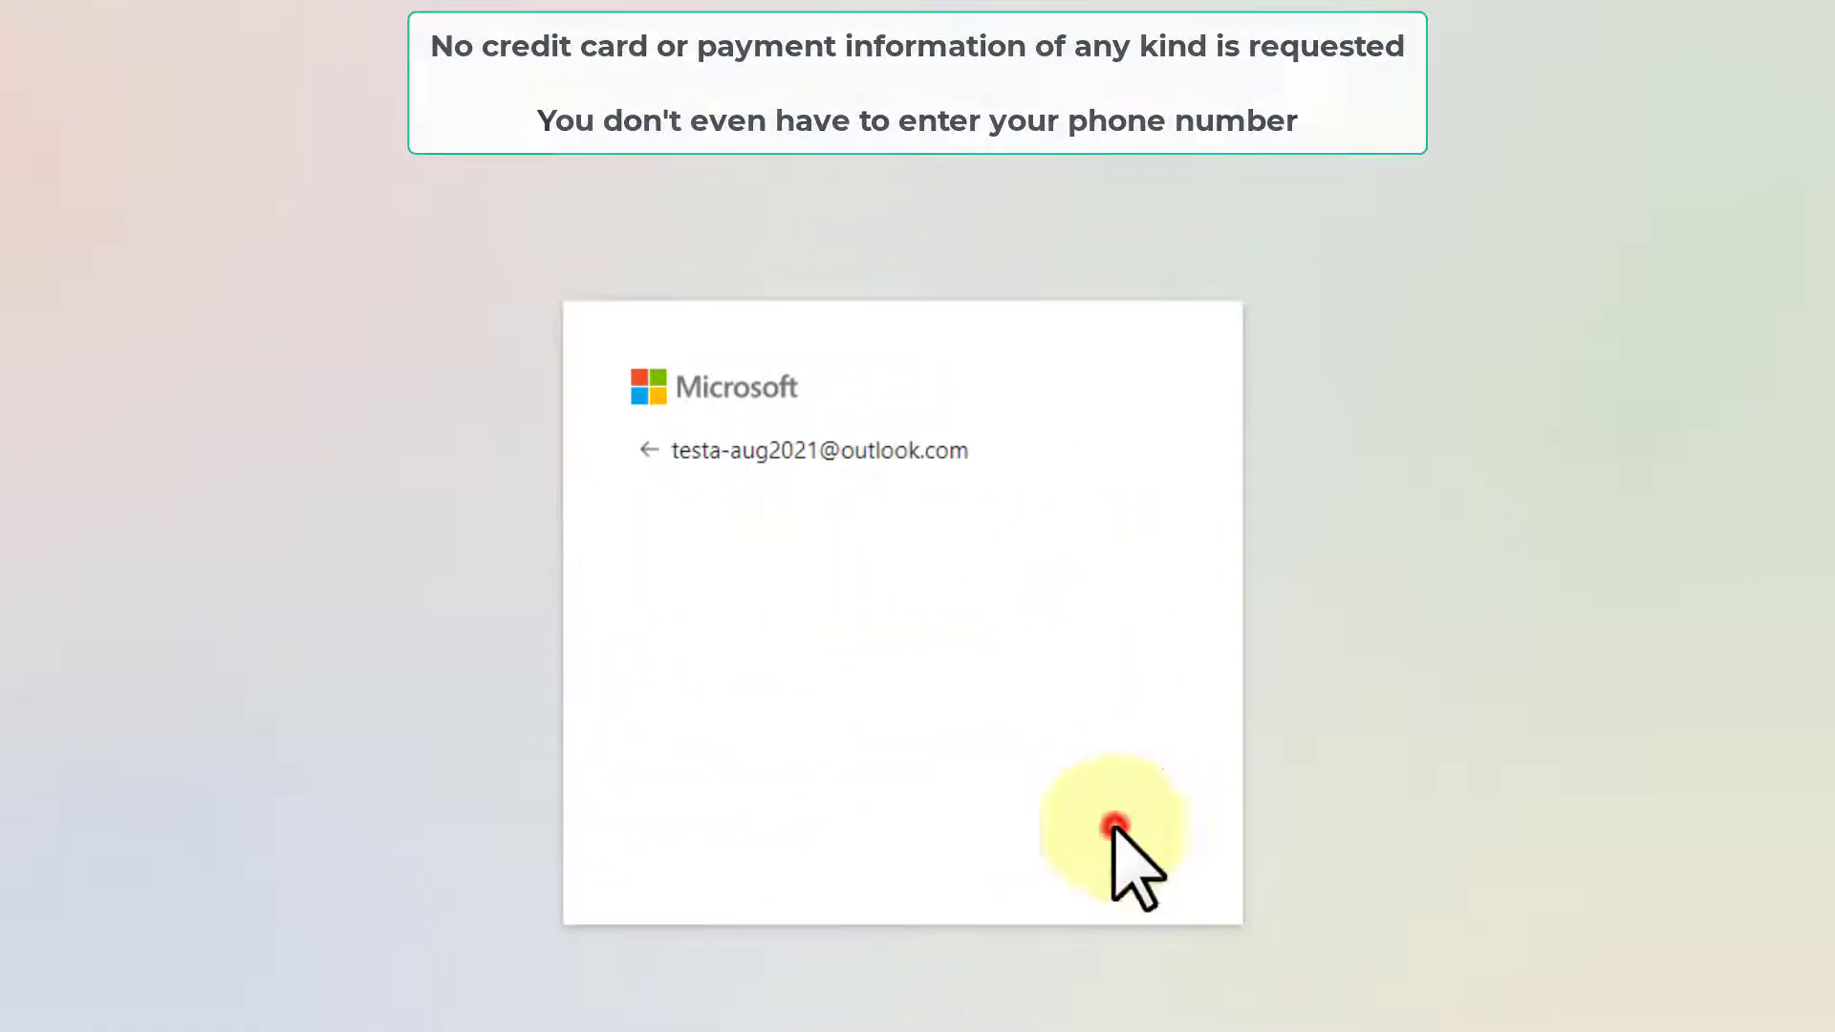
Enter the birthdate as January 1, 1970.
click(704, 788)
click(709, 868)
click(827, 784)
click(844, 155)
click(1048, 793)
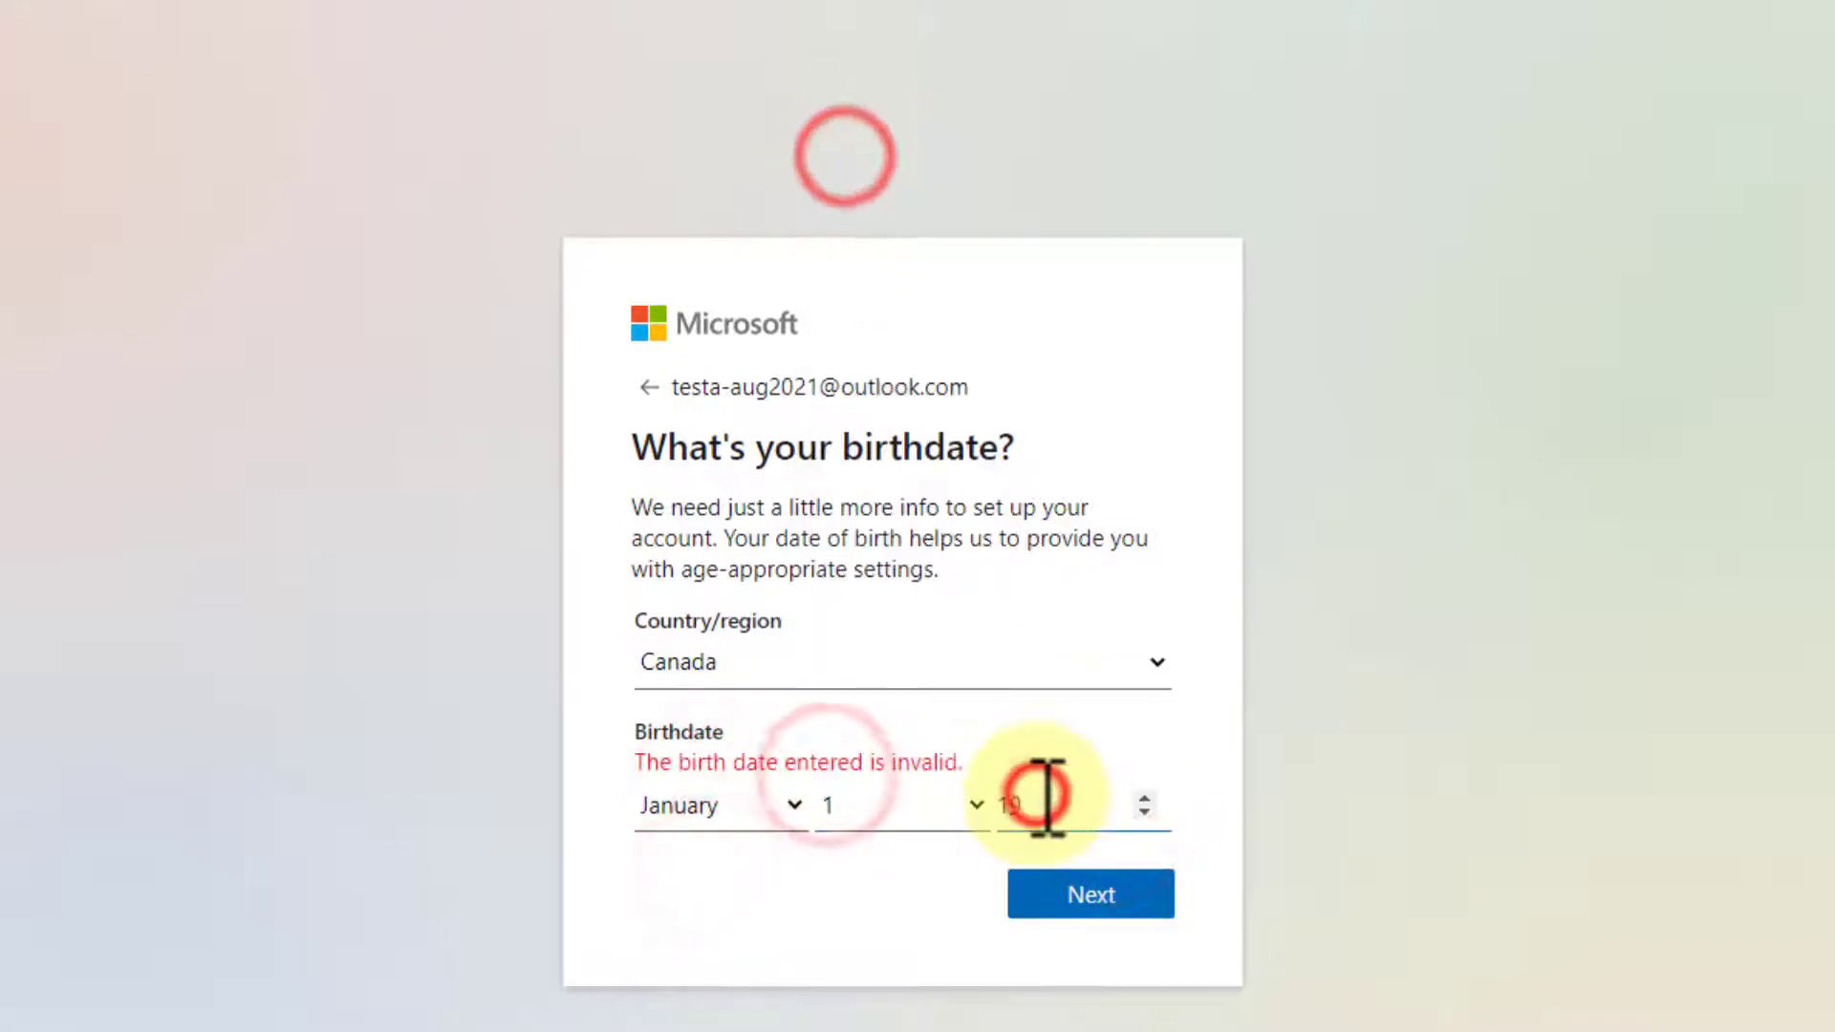
text(1970)
click(1070, 878)
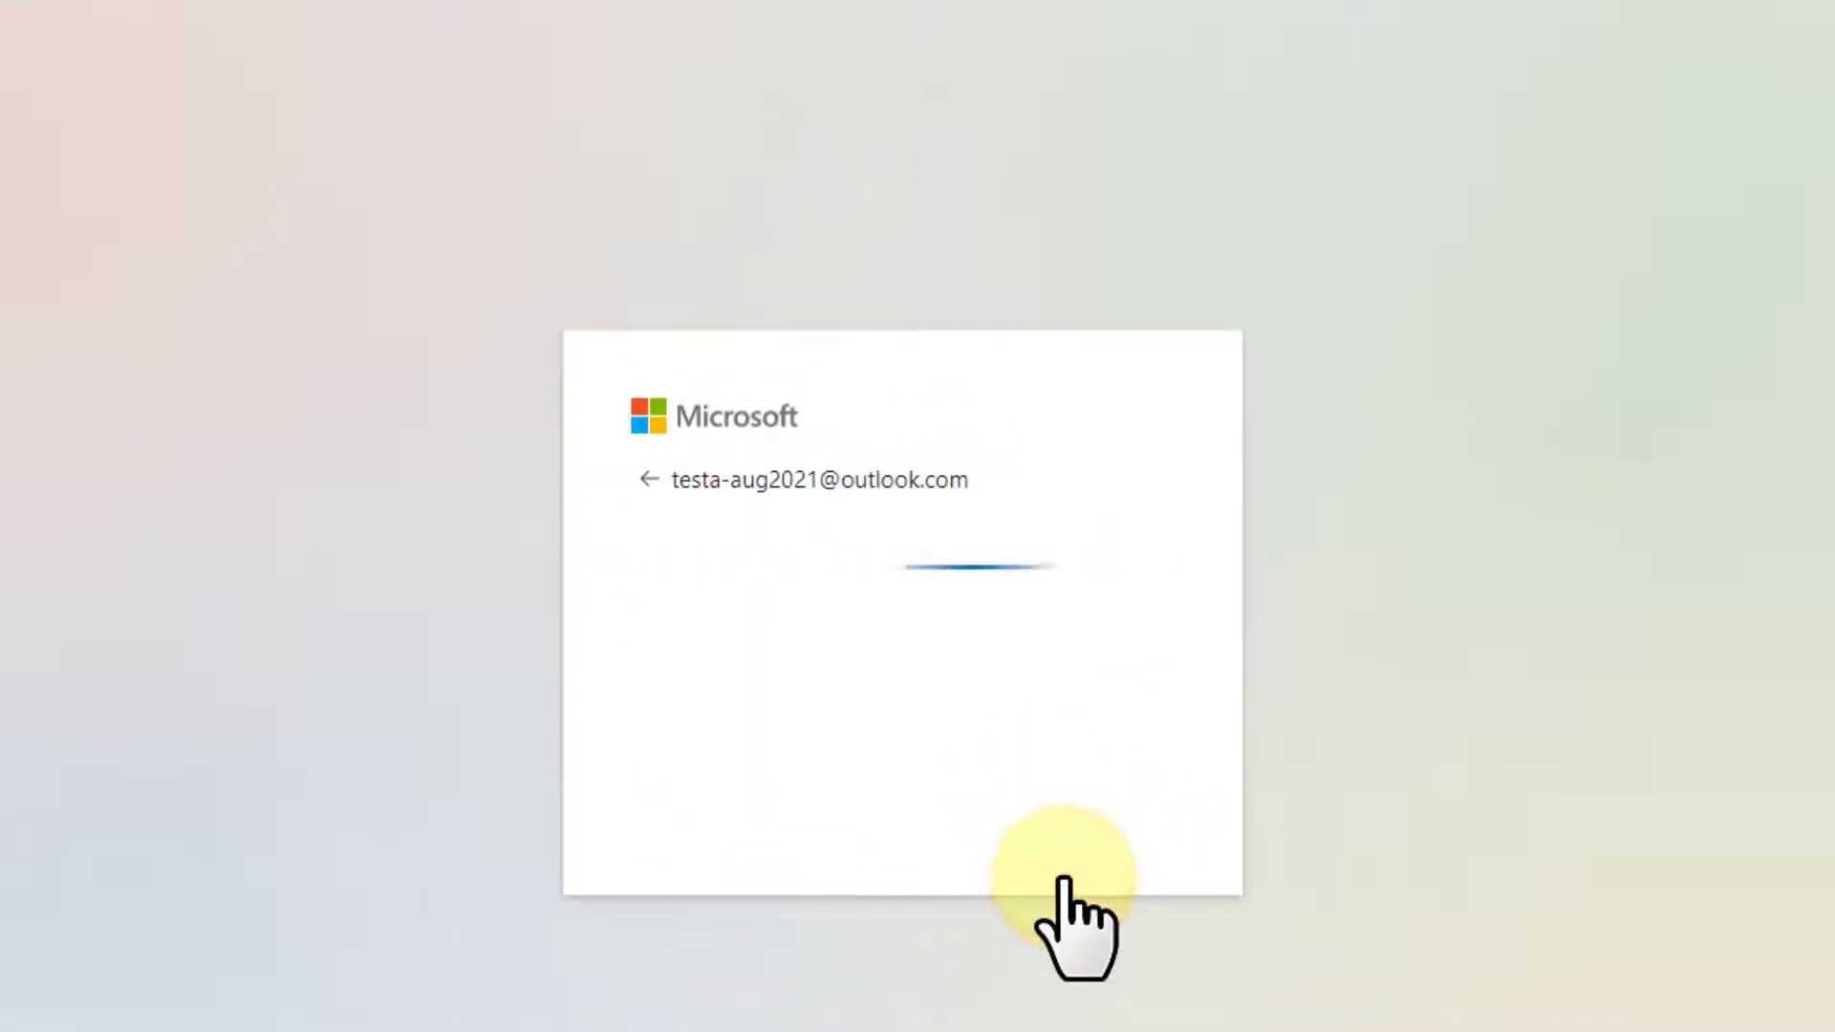
Solve the rotate-the-image verification puzzle by turning the picture upright.
click(874, 794)
click(946, 618)
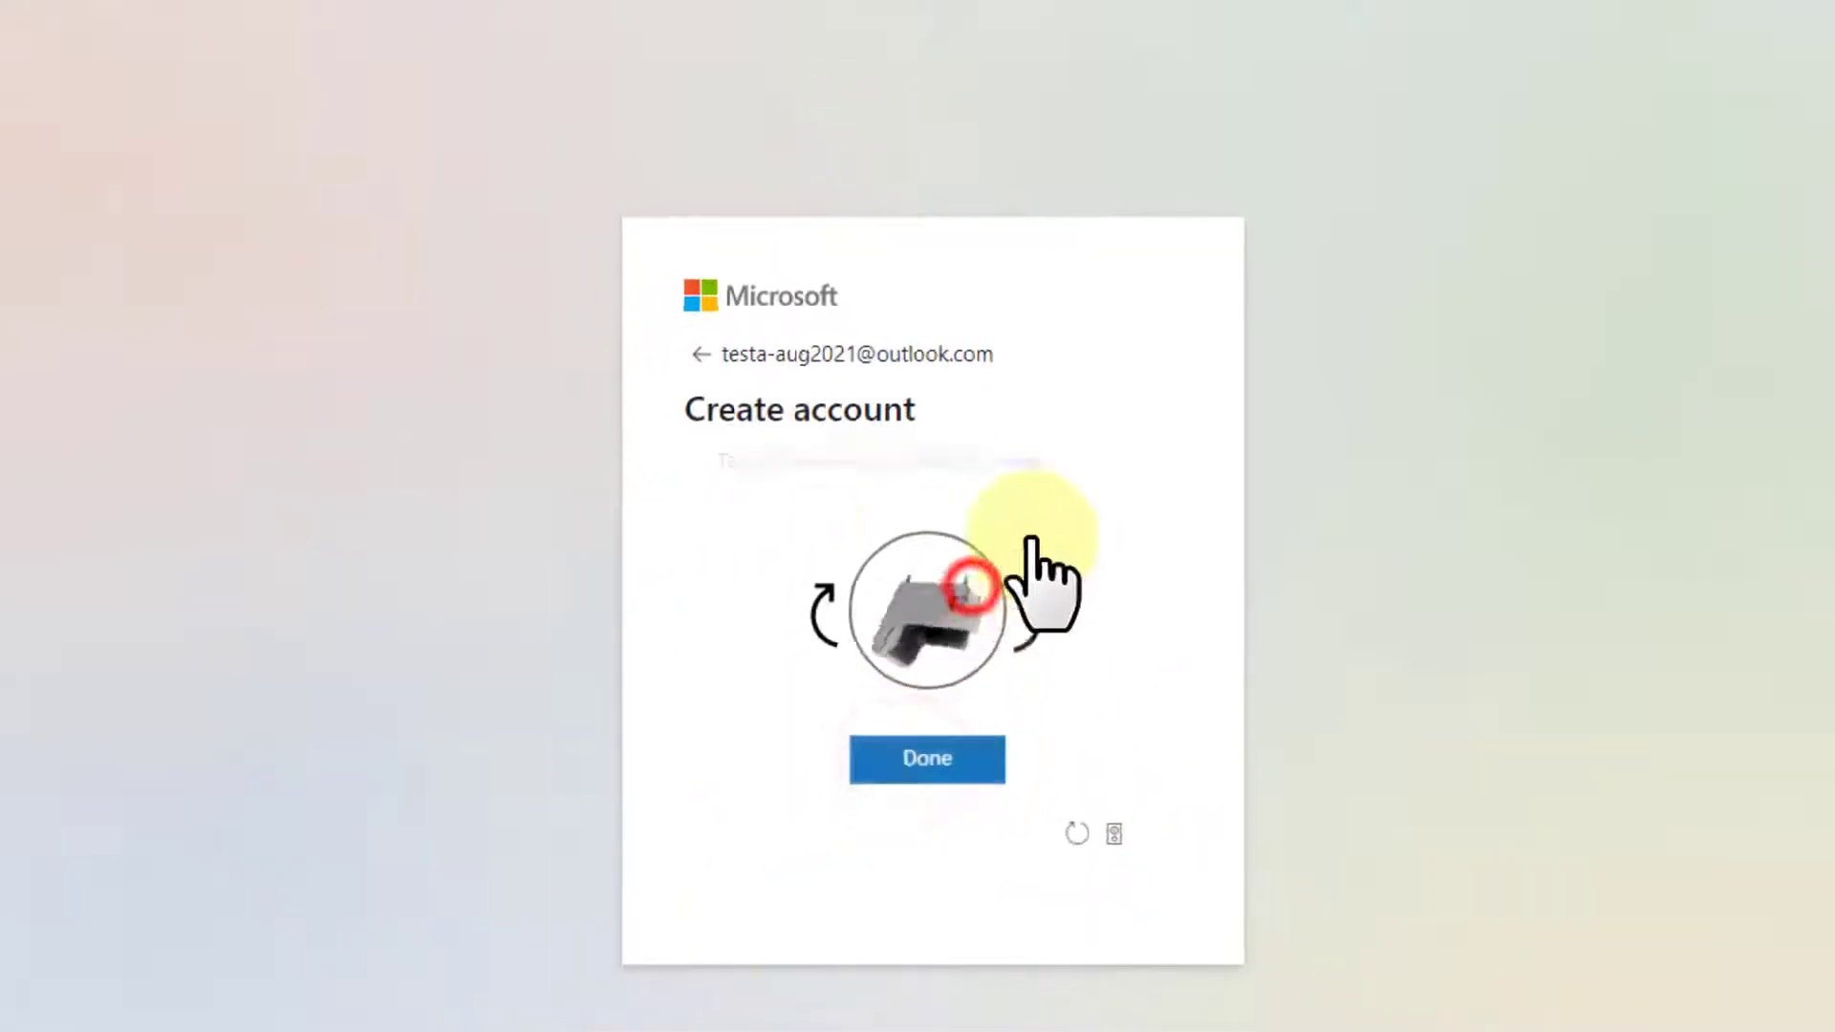
click(1011, 646)
click(1008, 647)
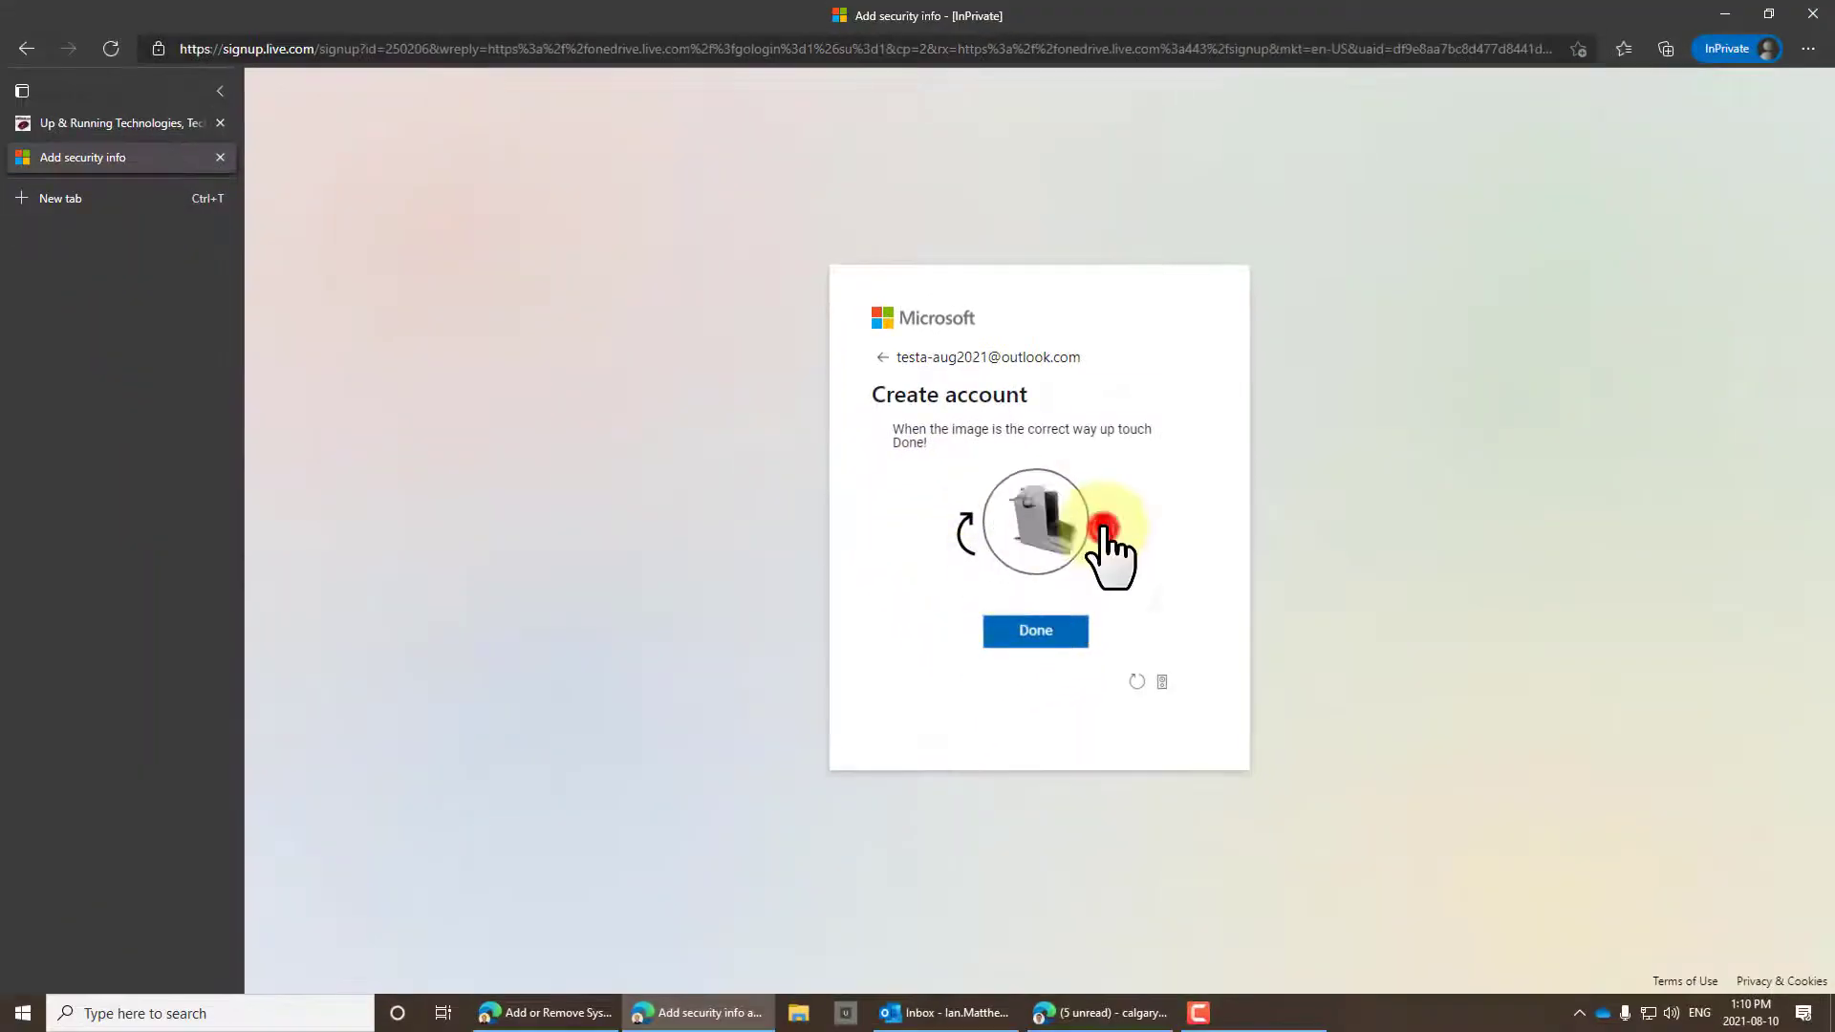
click(1042, 633)
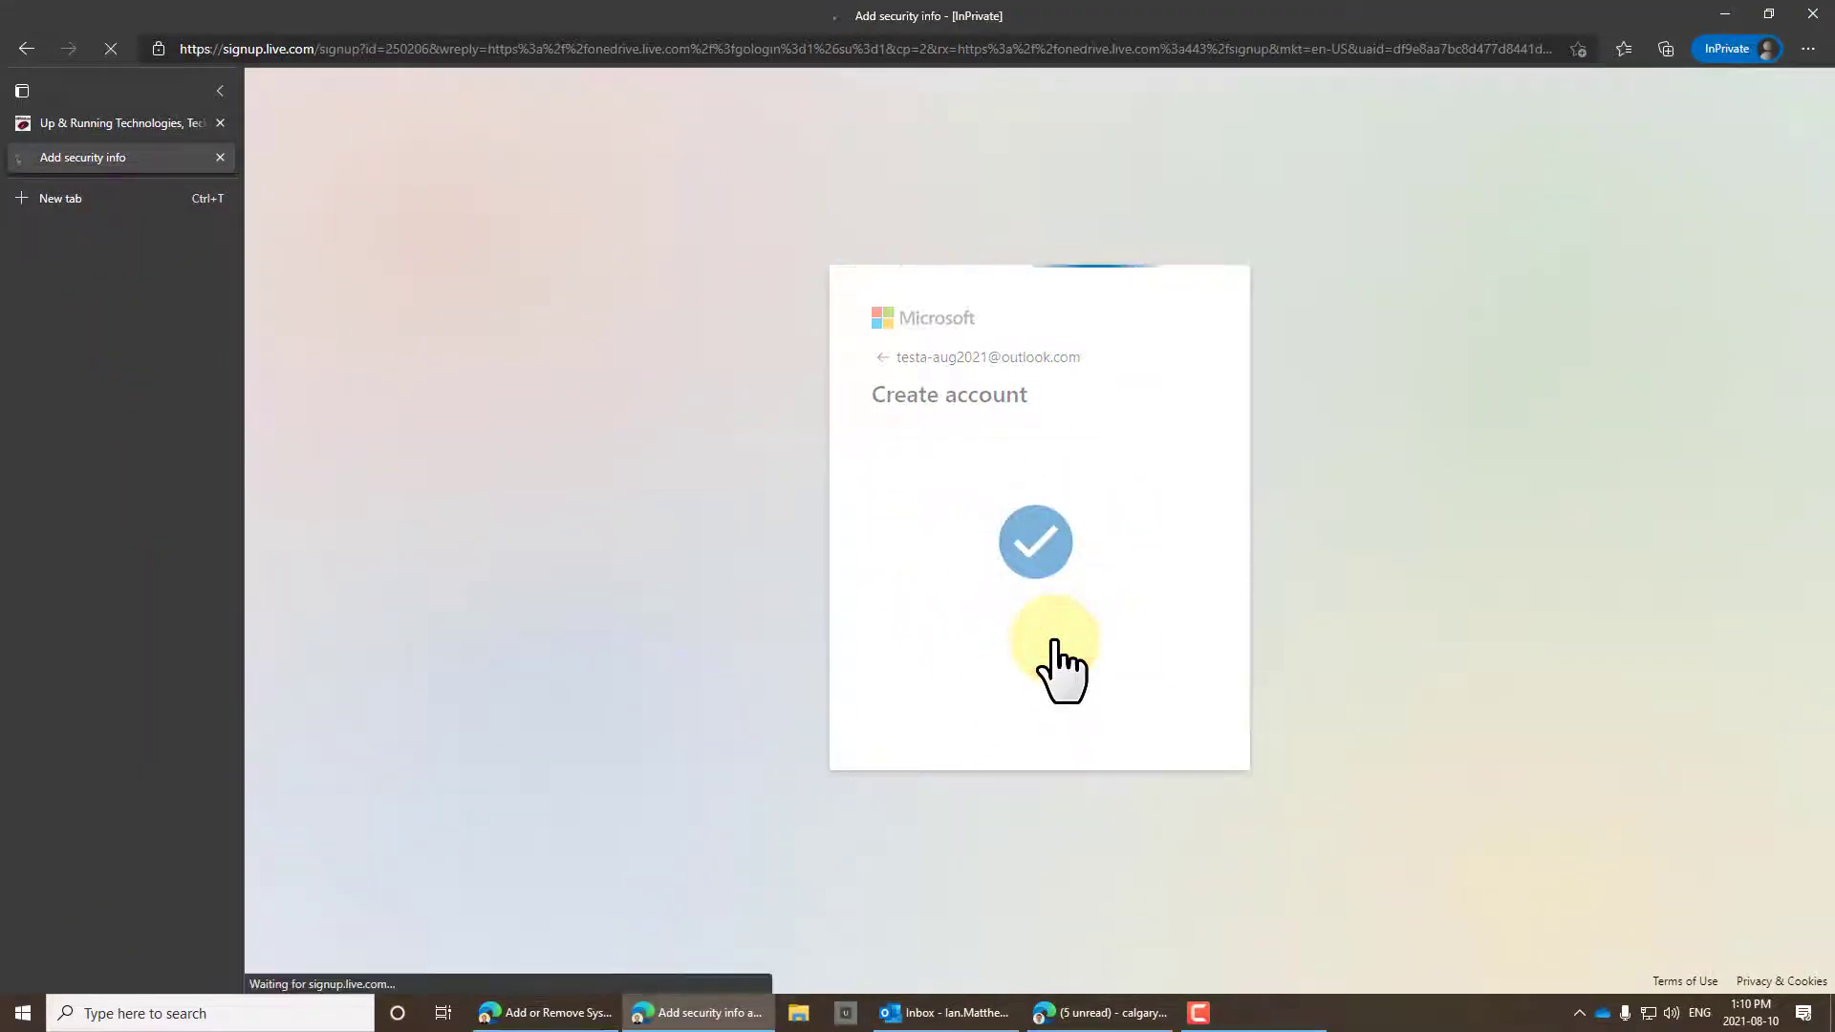
Stay signed in, dismiss the welcome and premium dialogs, and create a new Excel workbook.
click(1154, 631)
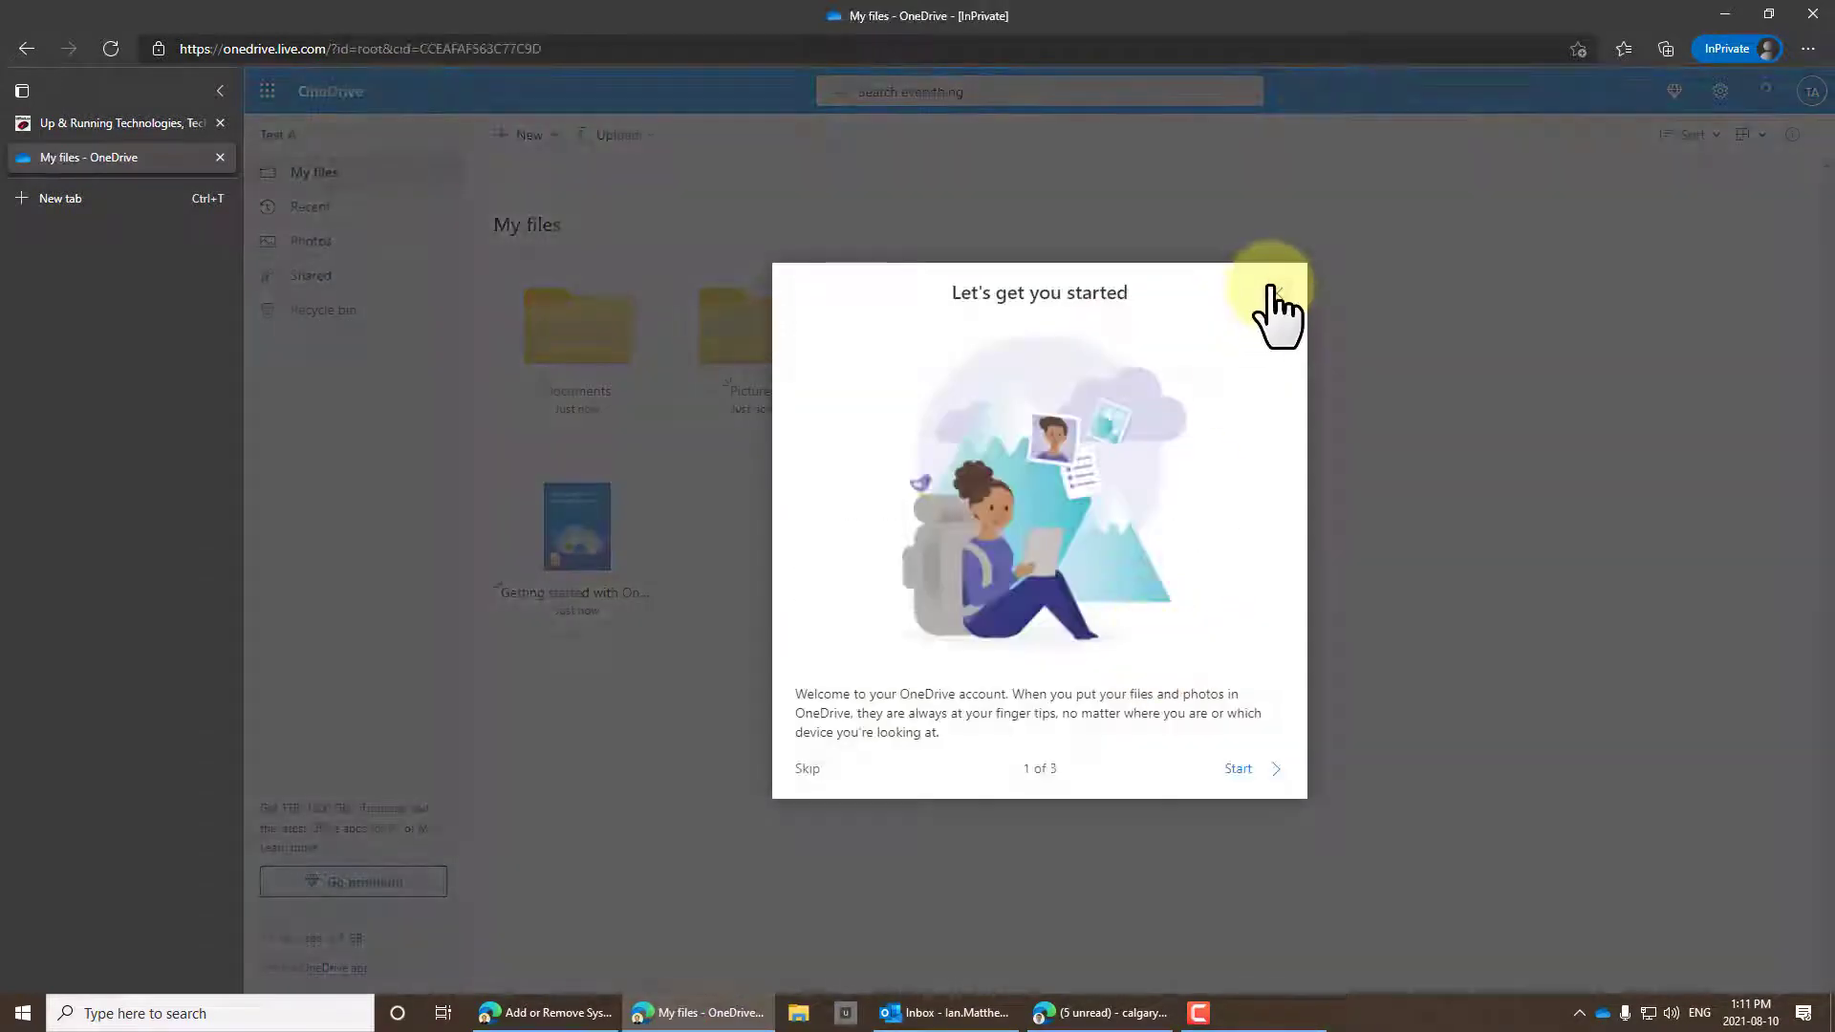
click(1273, 294)
click(1305, 365)
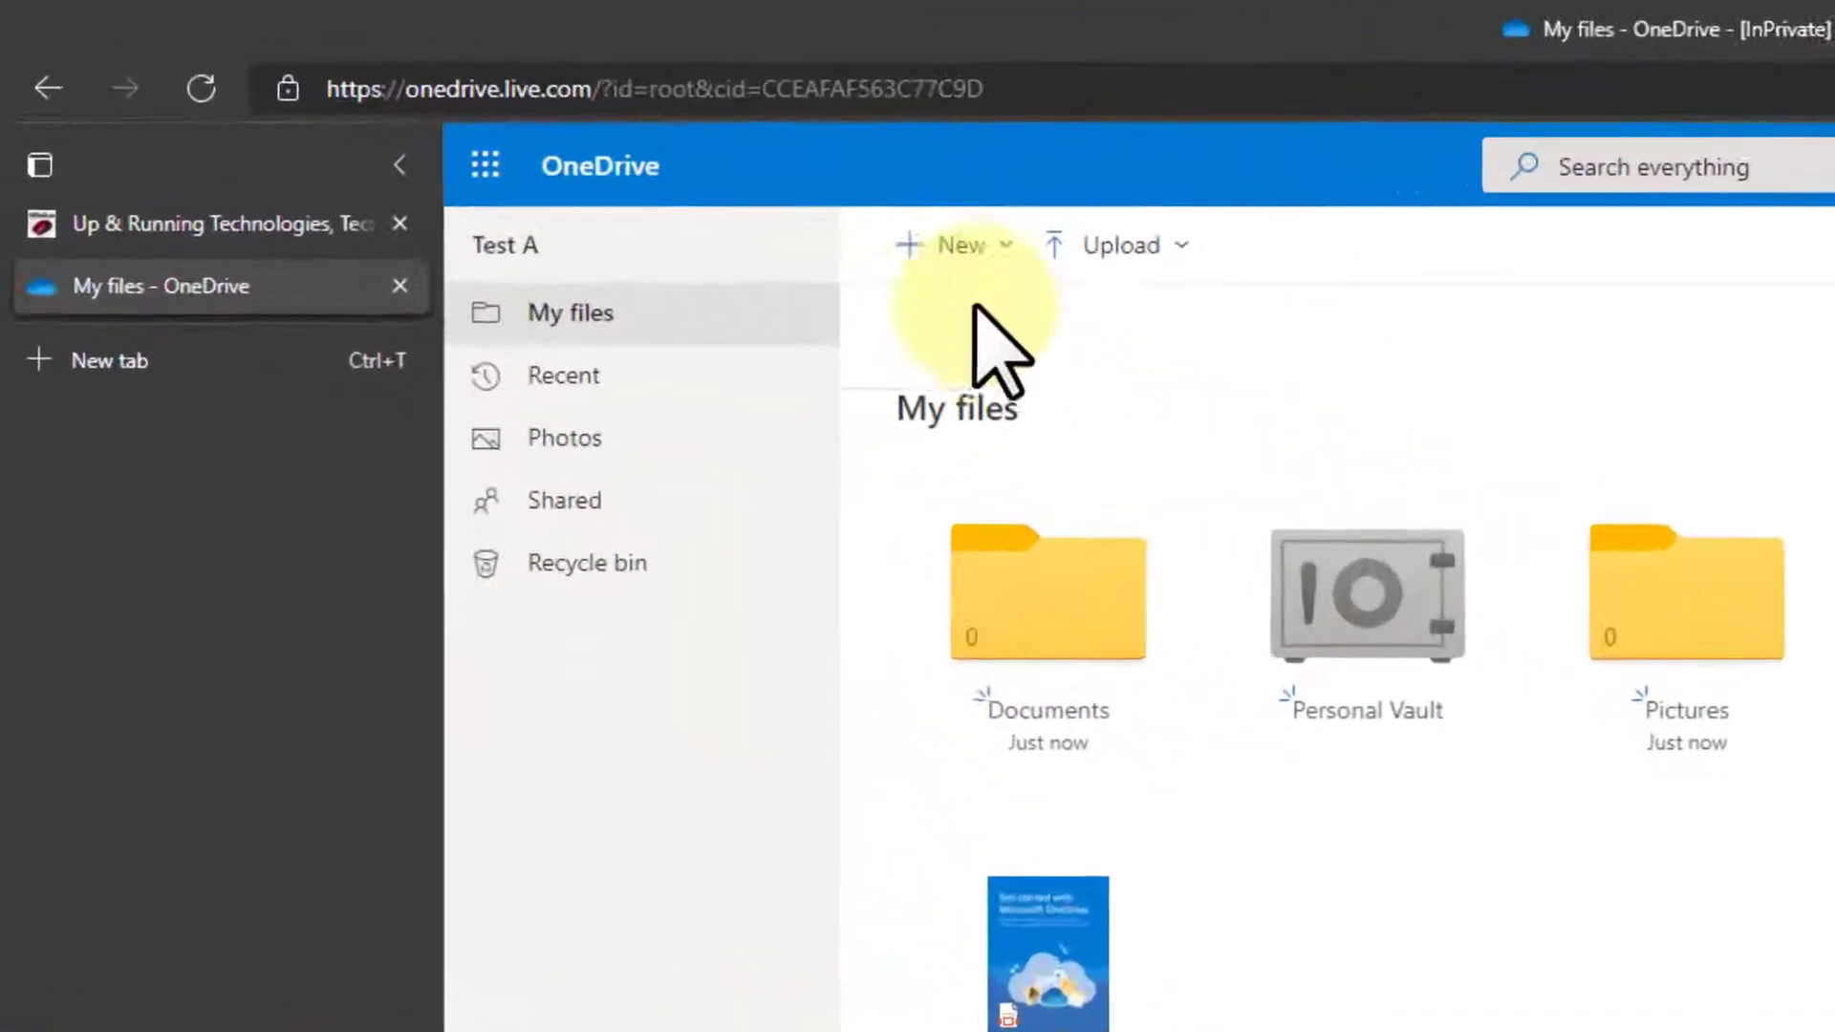
click(961, 245)
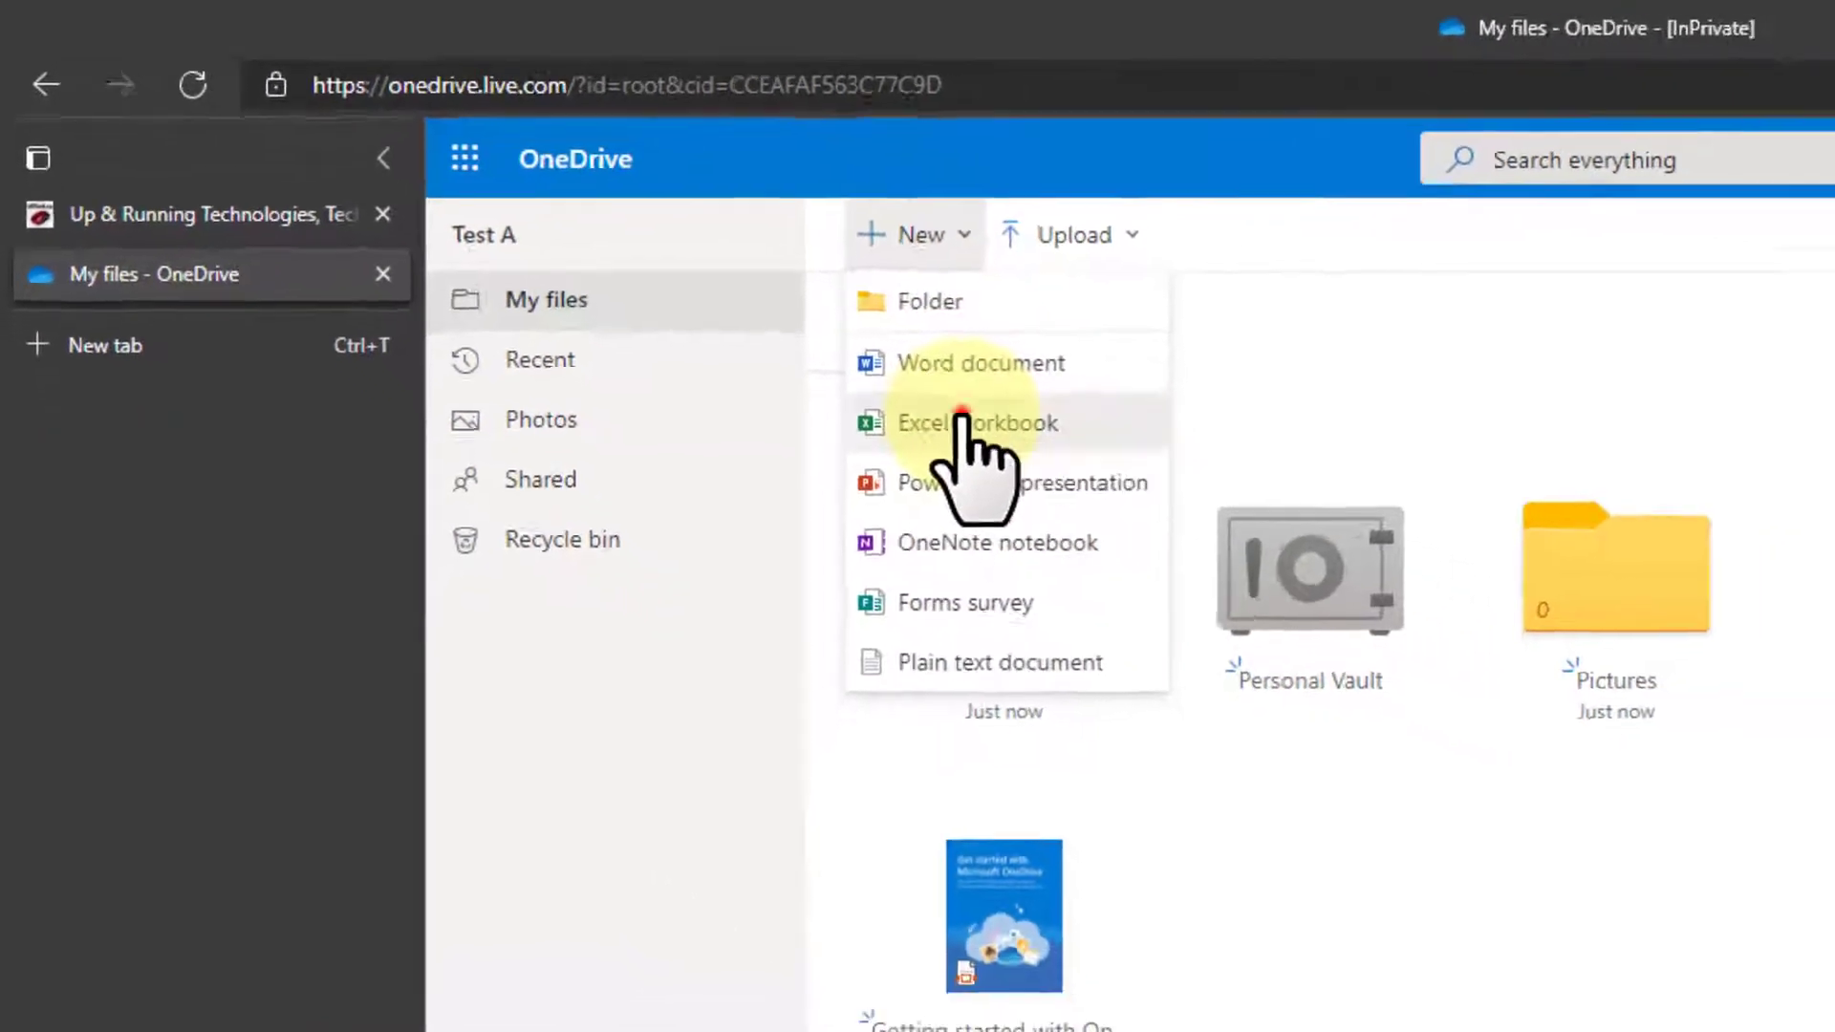
click(1080, 471)
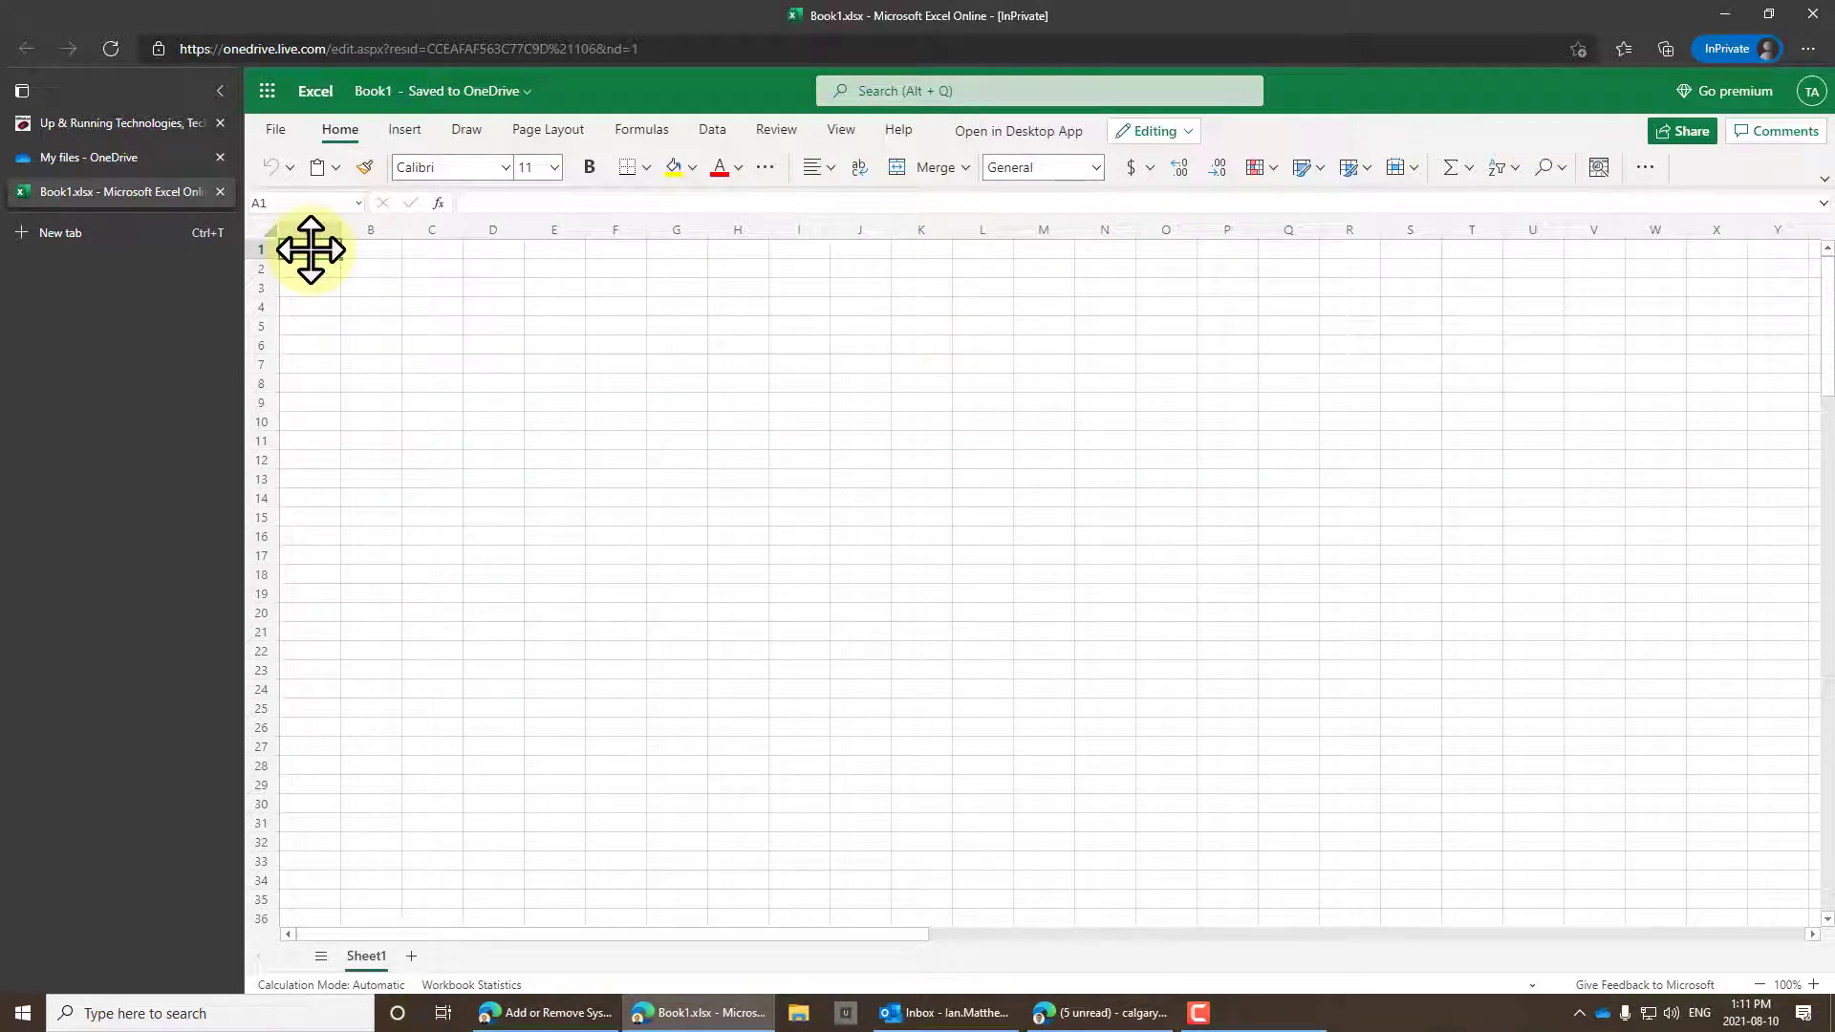
Enter the title 'Canadian Federal Election - Fall 2021', 'Staff Placement', and role codes ARO through AAC.
text(Canadian Federa)
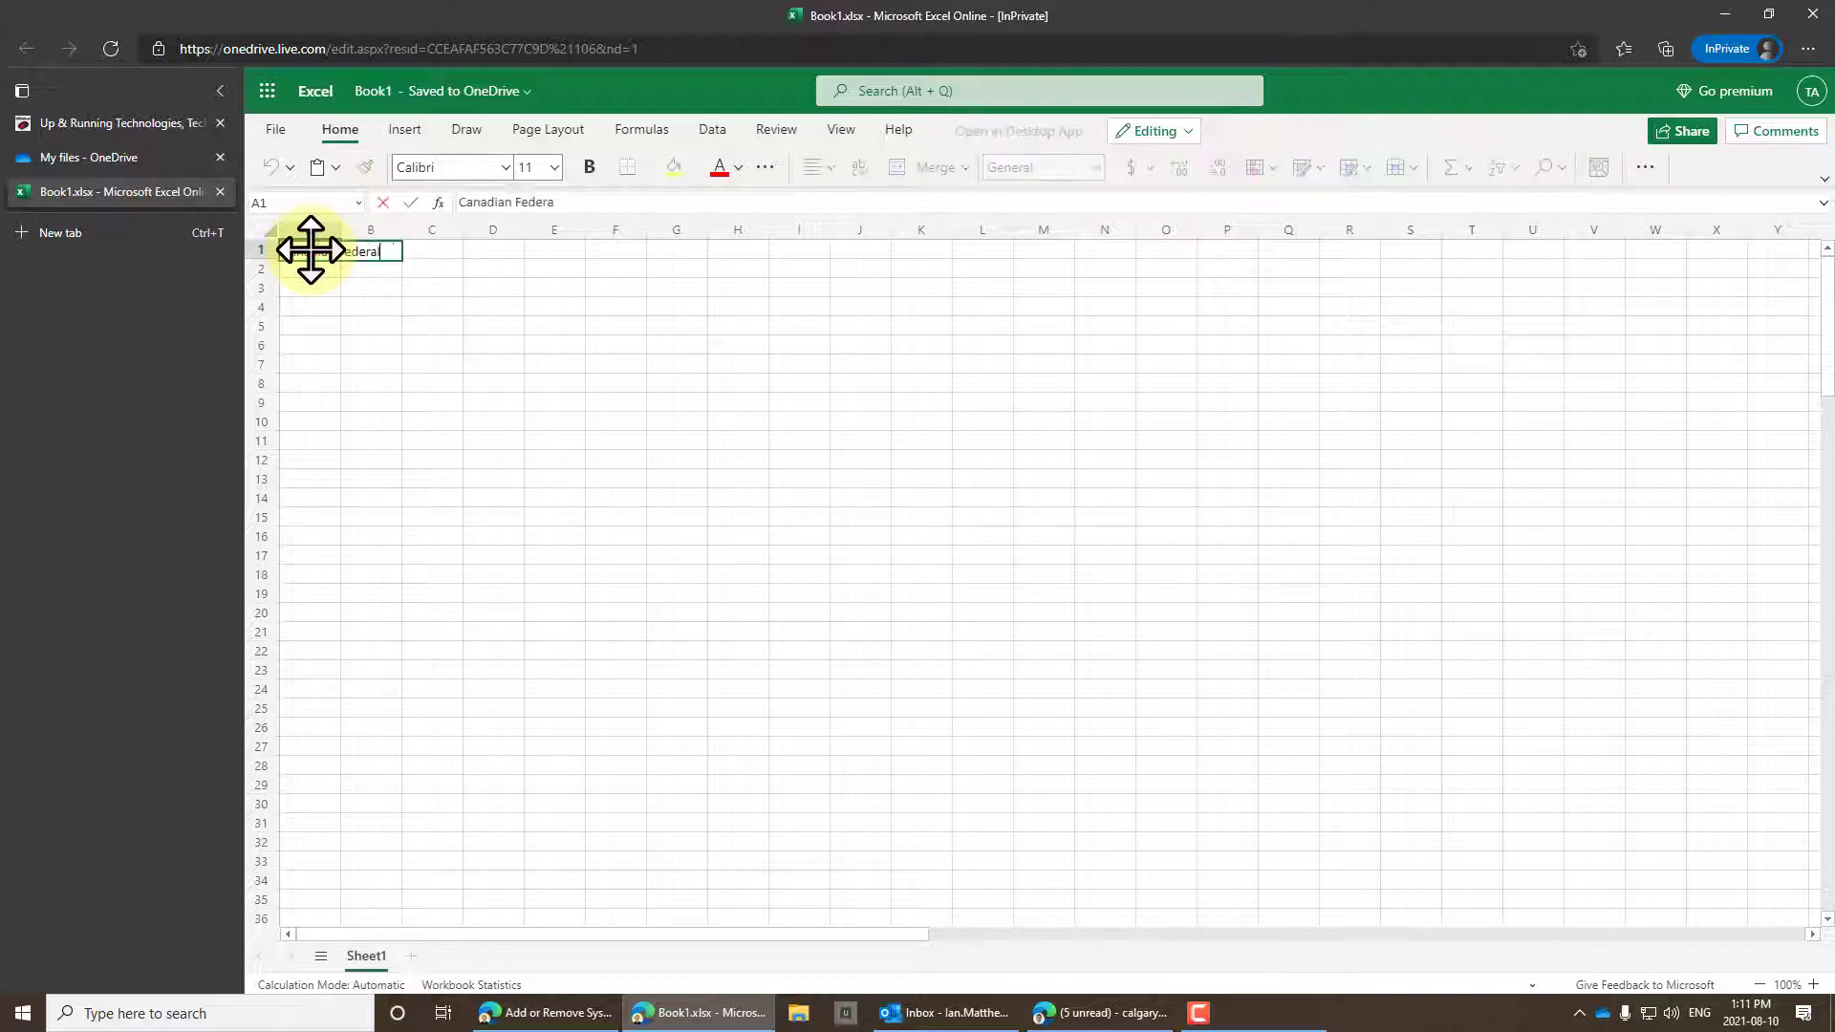
text(l Election - Fall 2021)
key(Return)
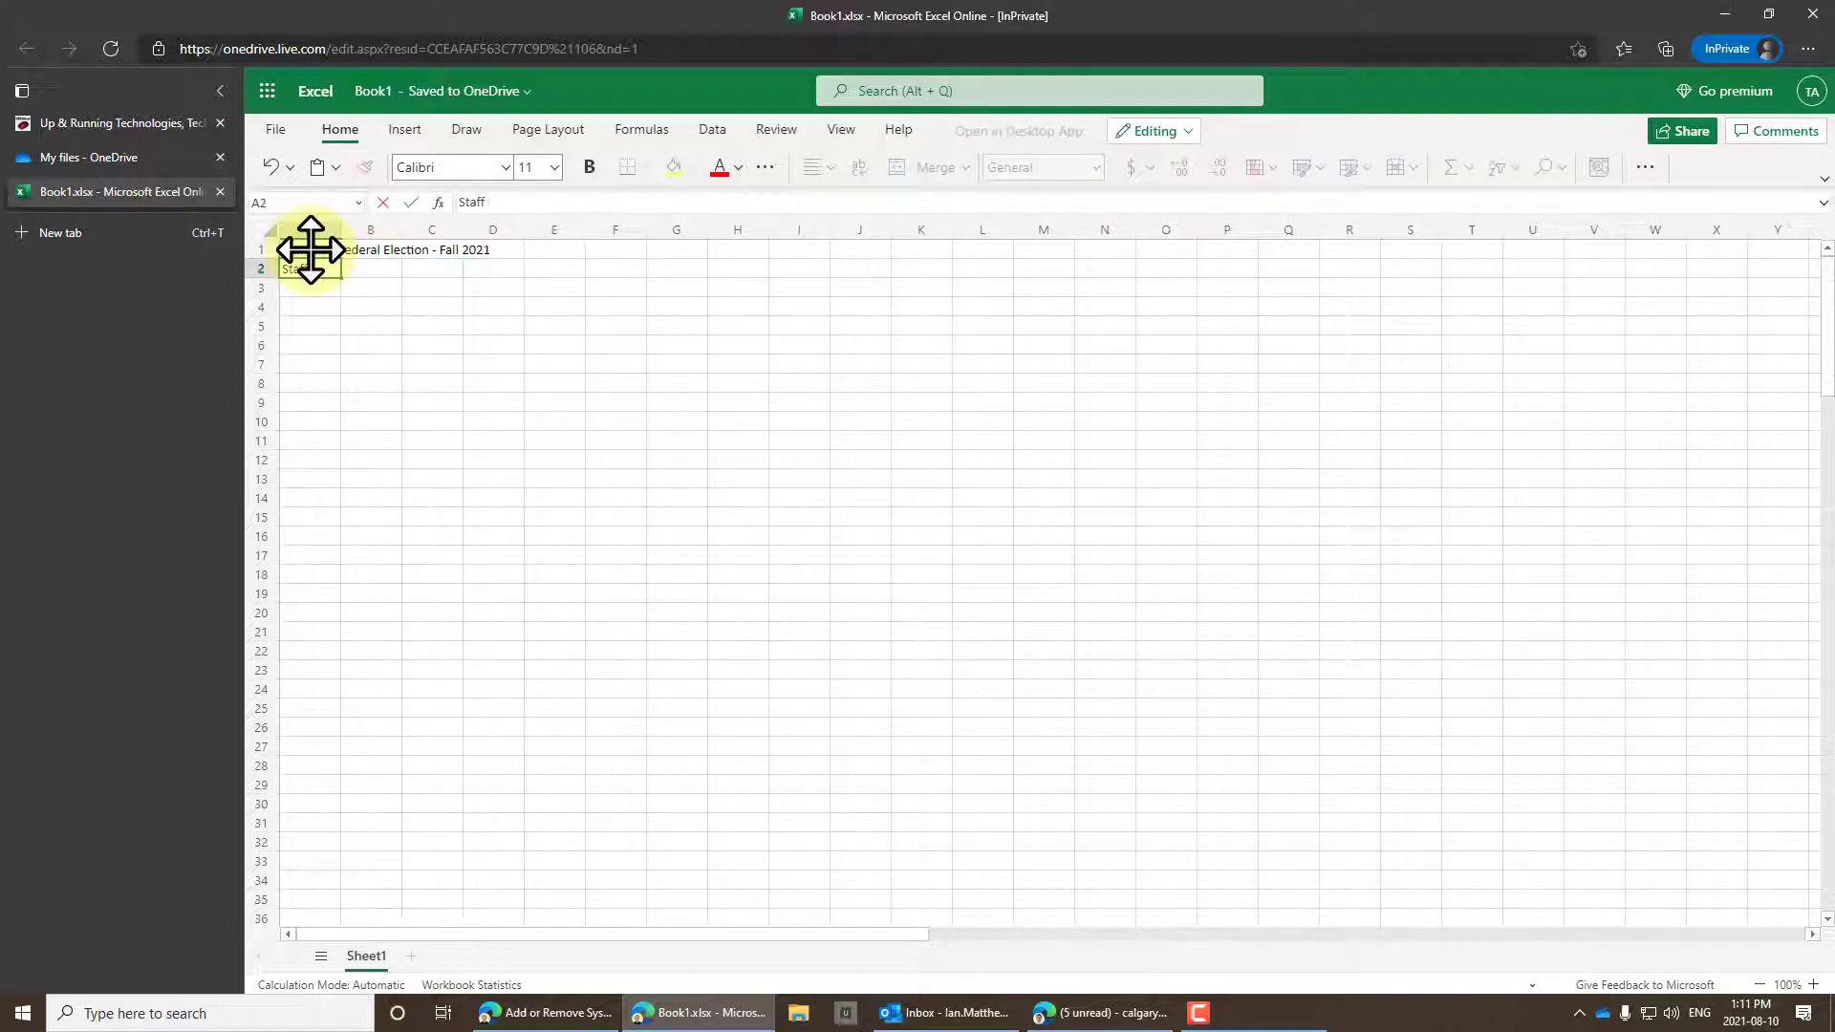
text(Staff Placement)
key(Return)
key(Return)
key(Return)
key(Return)
key(Return)
text(ARO )
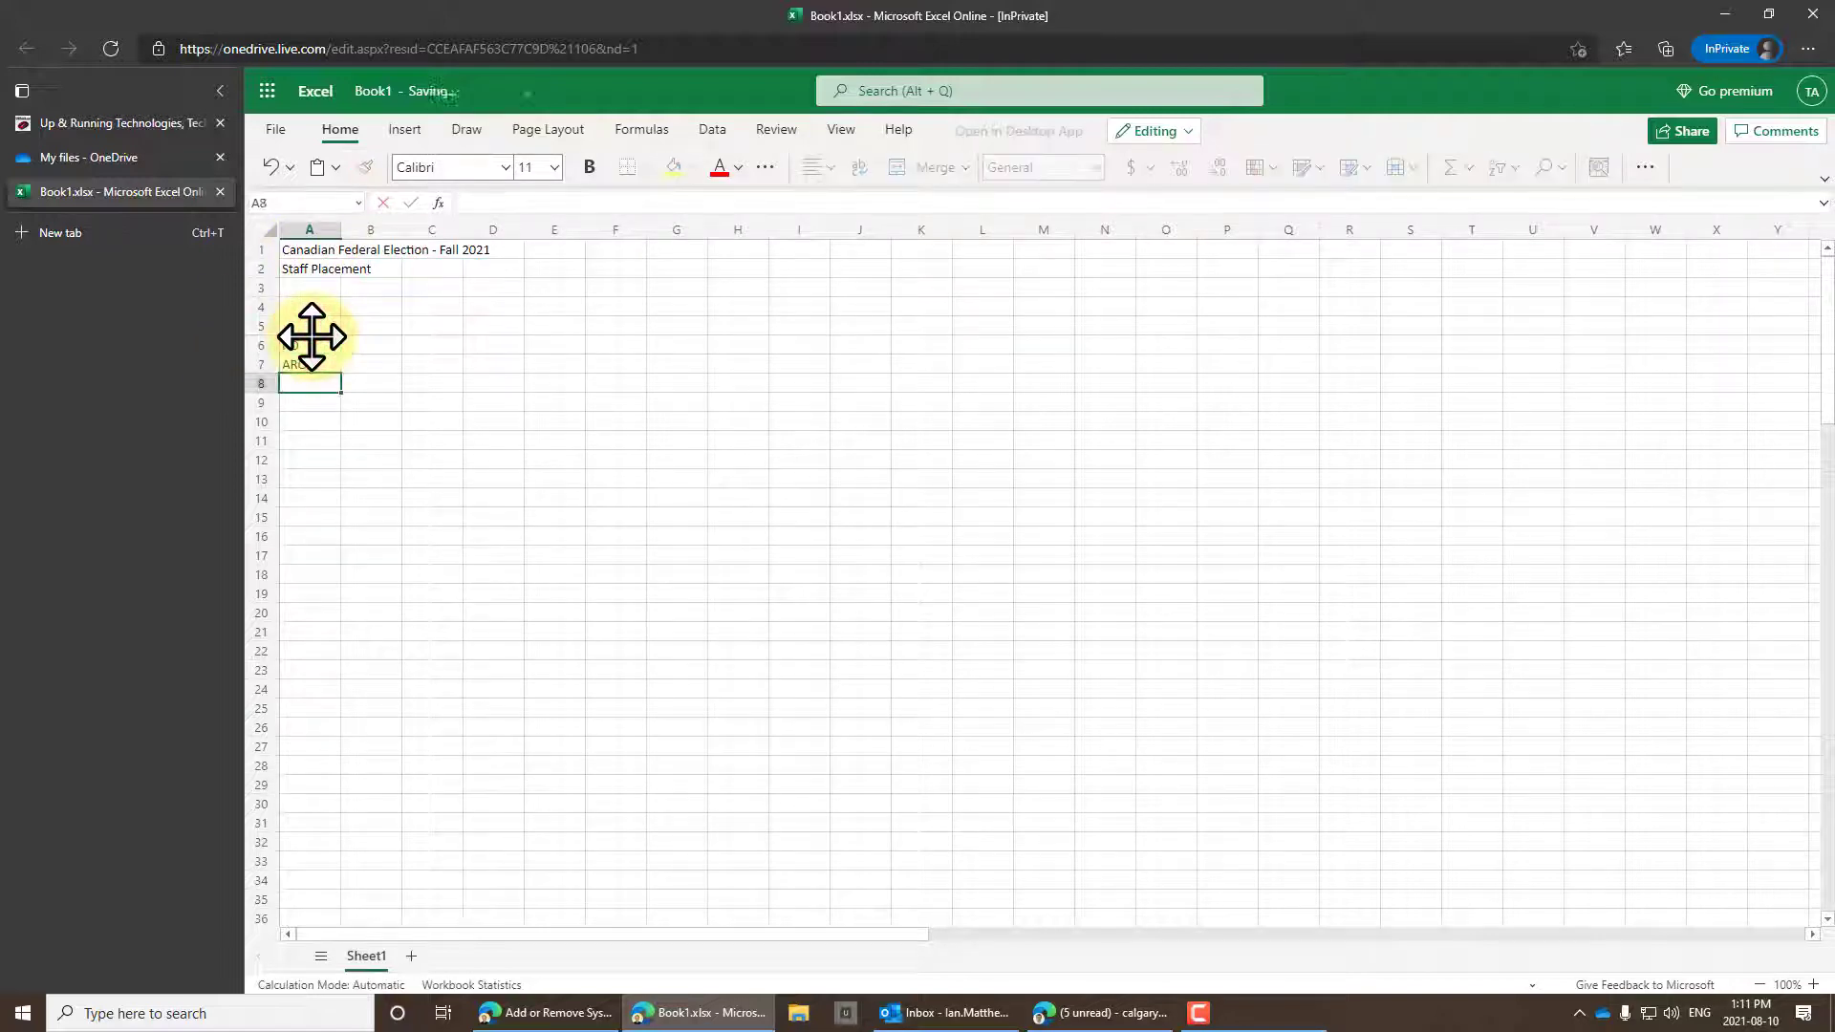
text(AARO FO SA1 SA2 SA3 )
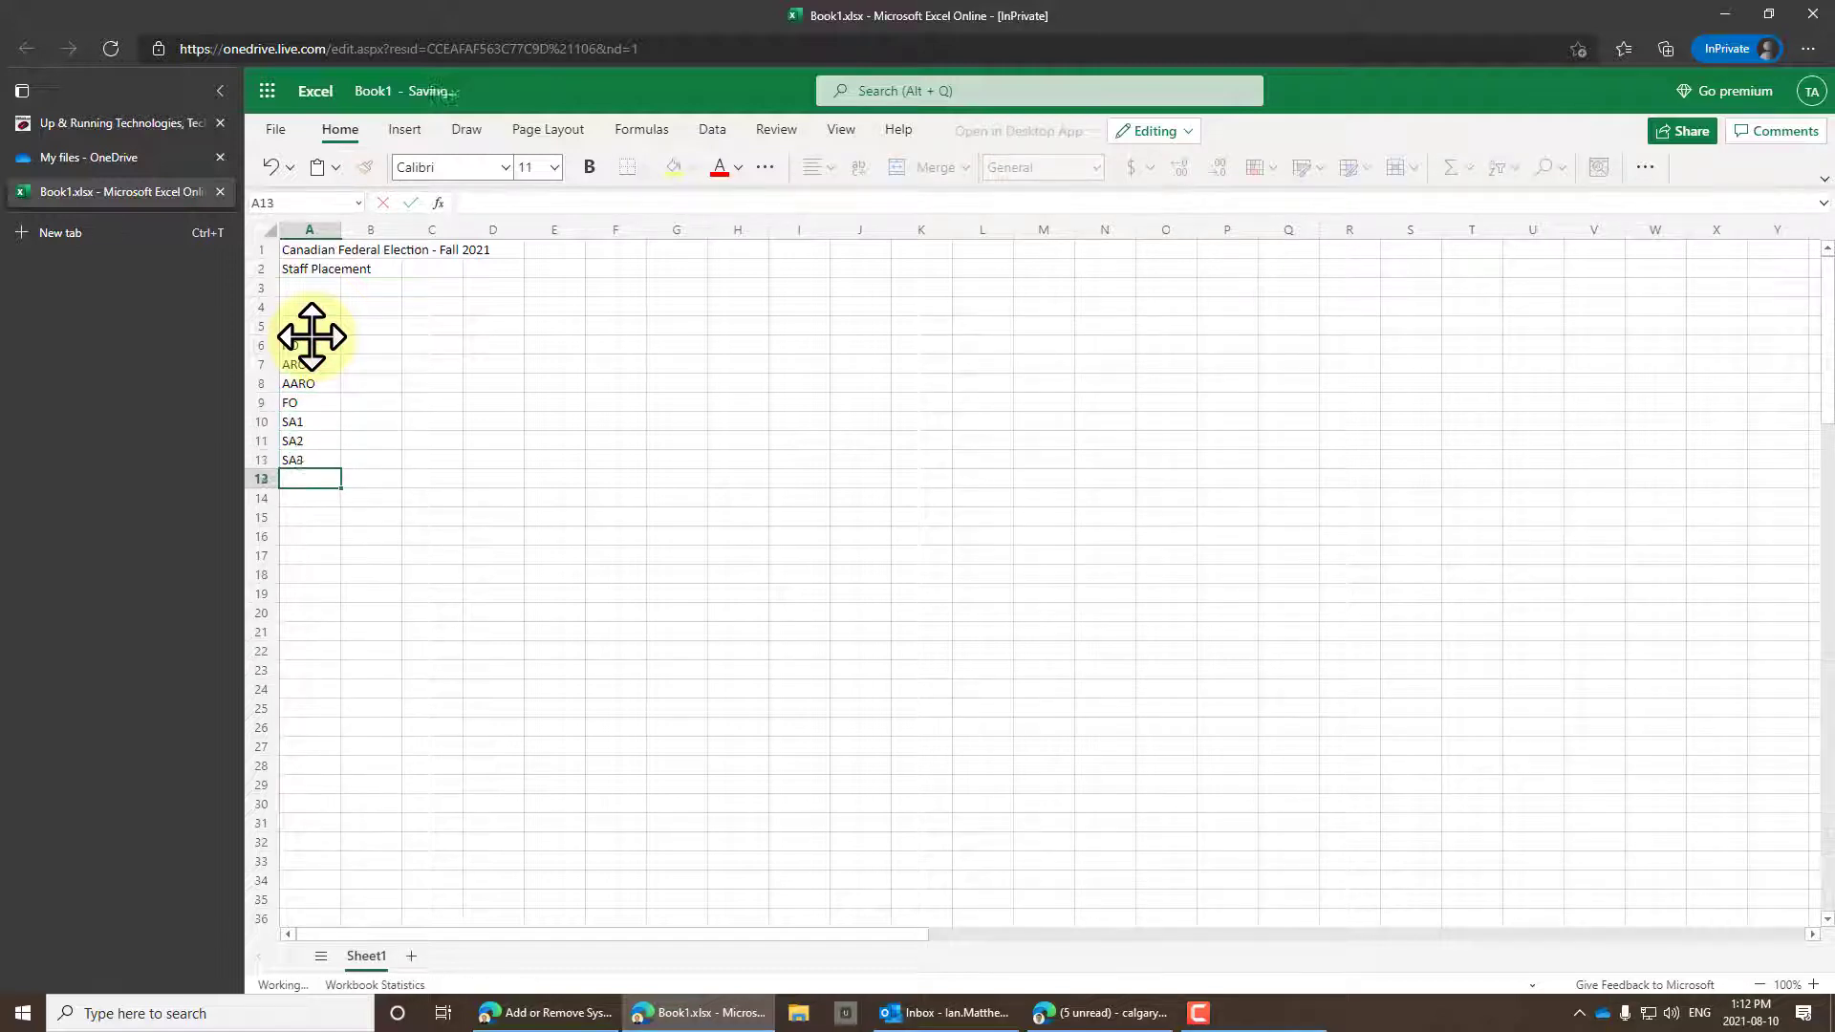
text(SA4 SA5 Recep)
key(Return)
text(SPS AC )
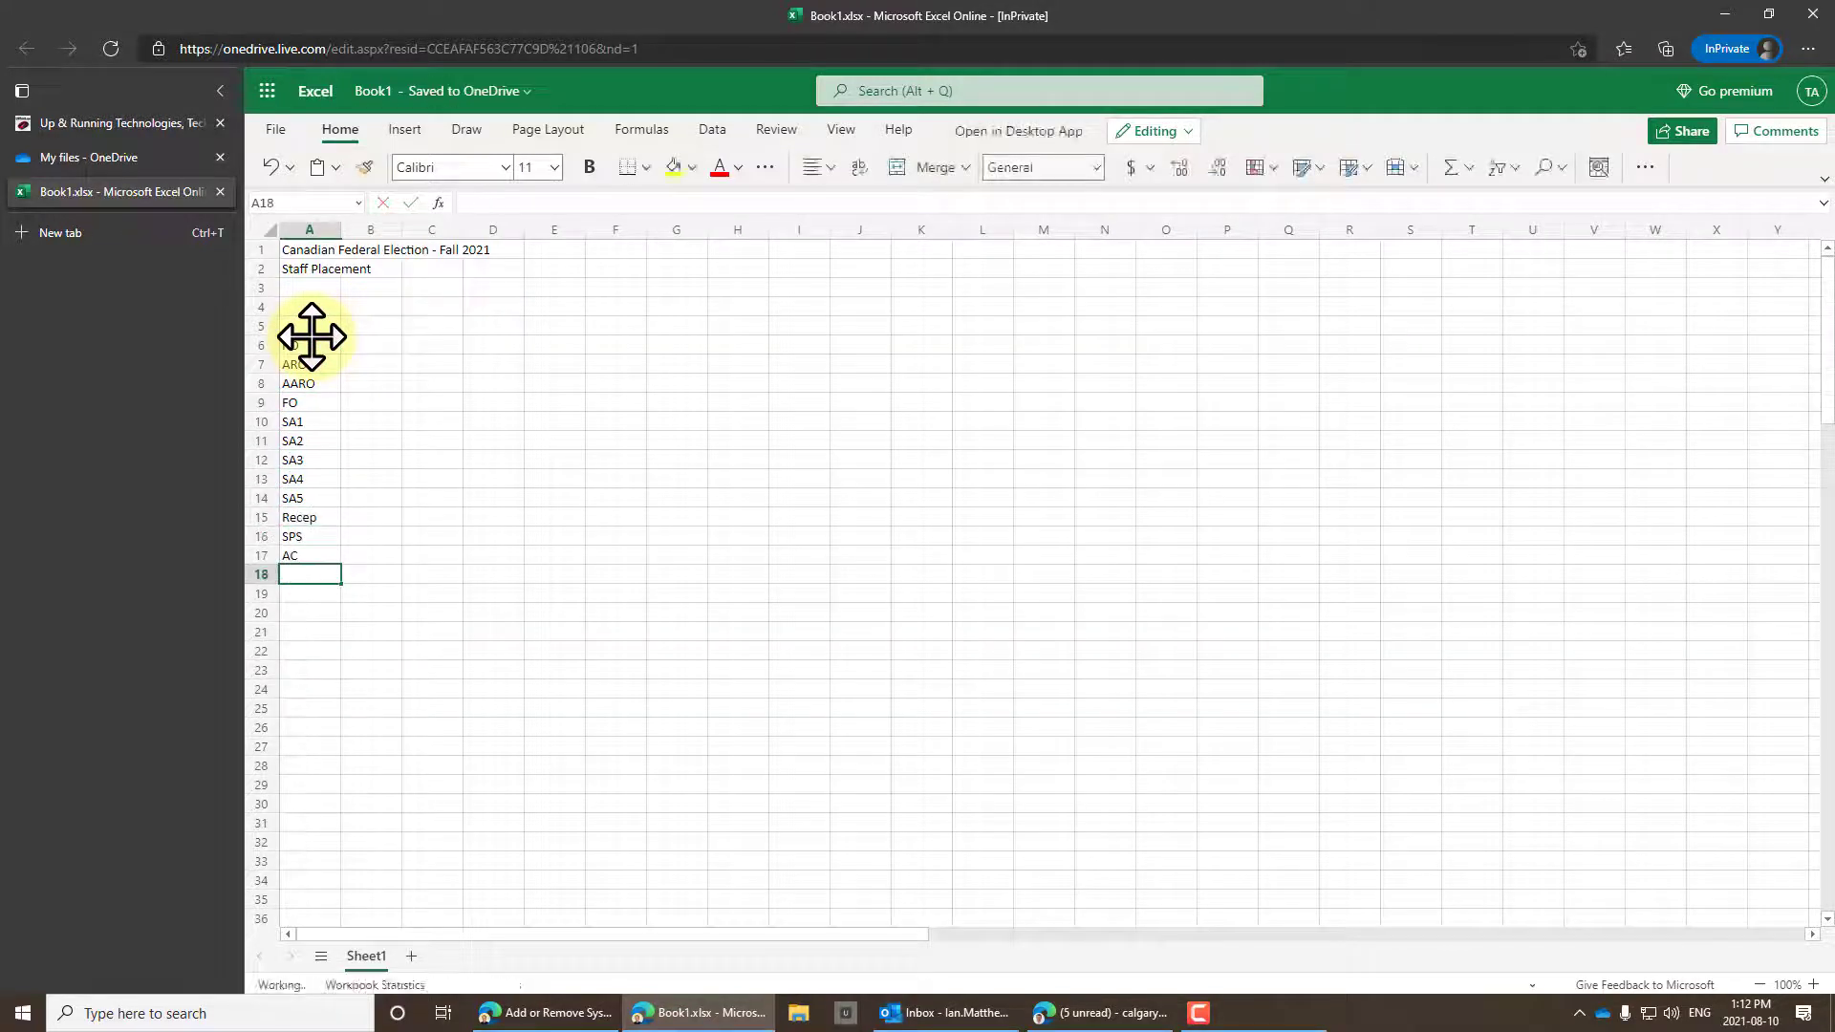
text(AAC)
Fill B5:F5 with the headings First, Last, Address, Cell and Confirmed.
click(313, 323)
key(Tab)
text(First)
key(Tab)
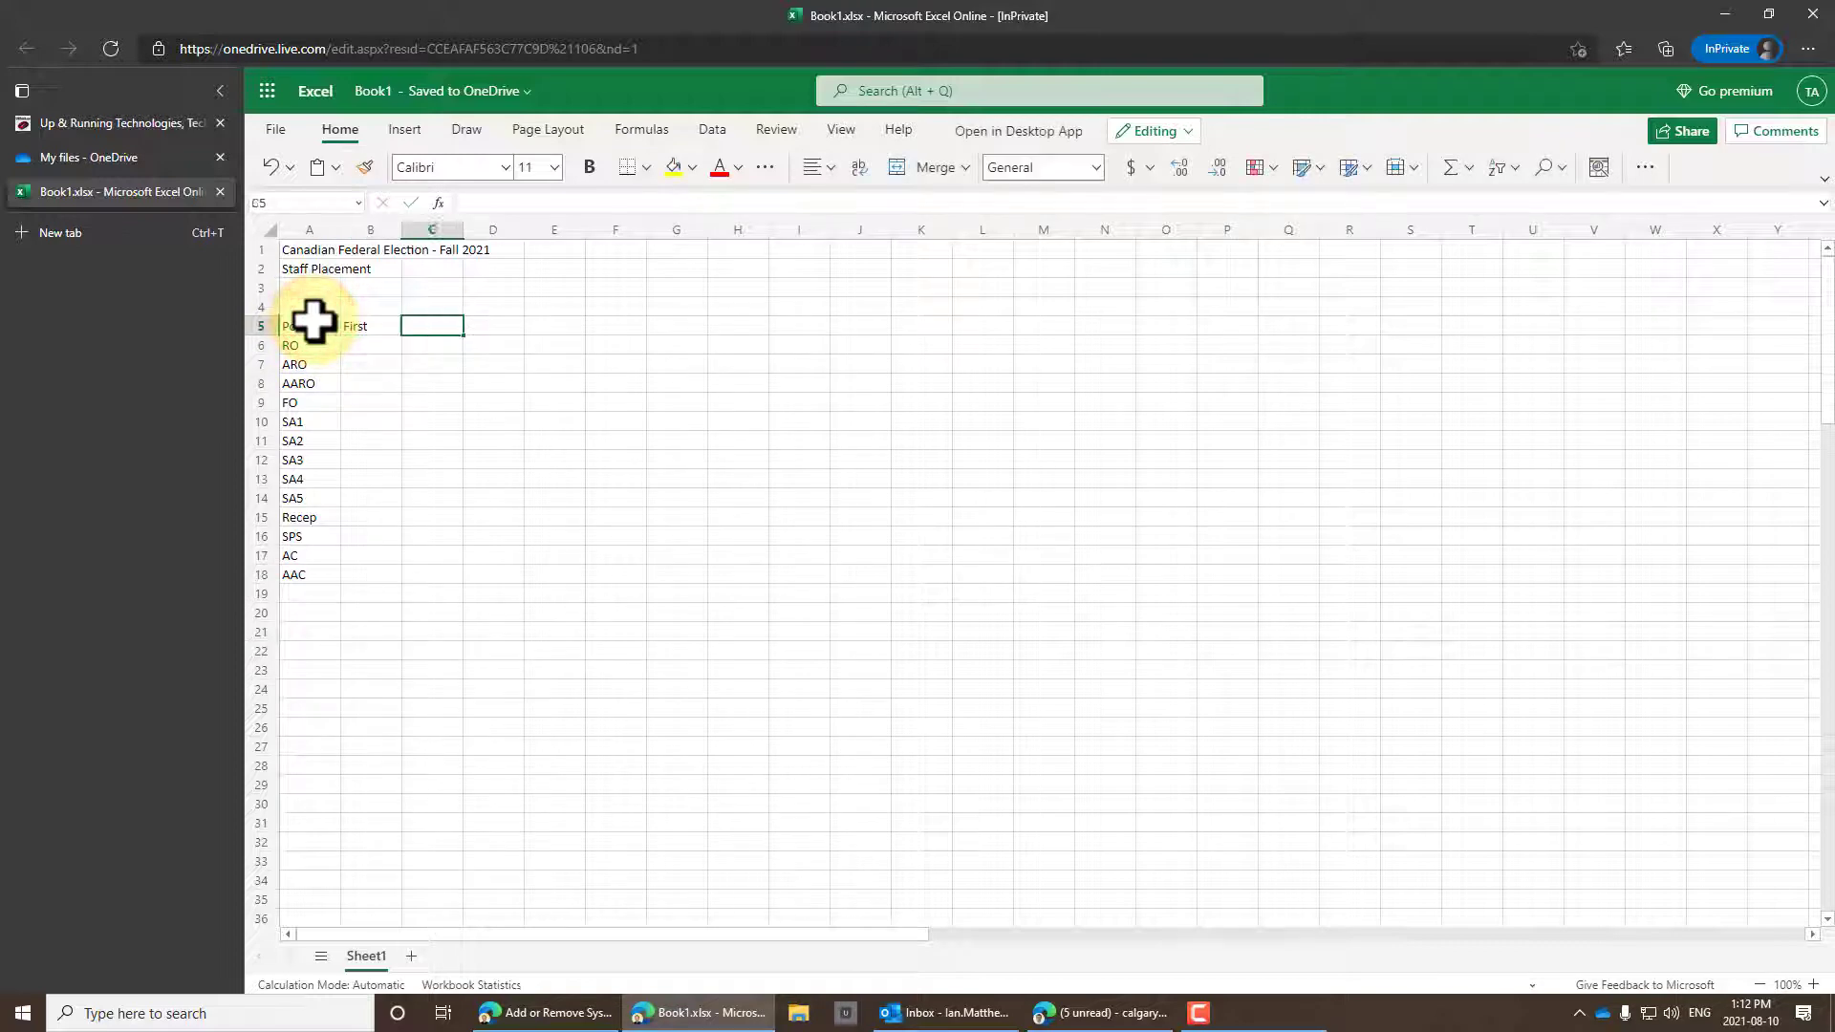
text(Last	Address)
key(Tab)
text(Cell)
key(Tab)
text(Confirmed)
click(313, 323)
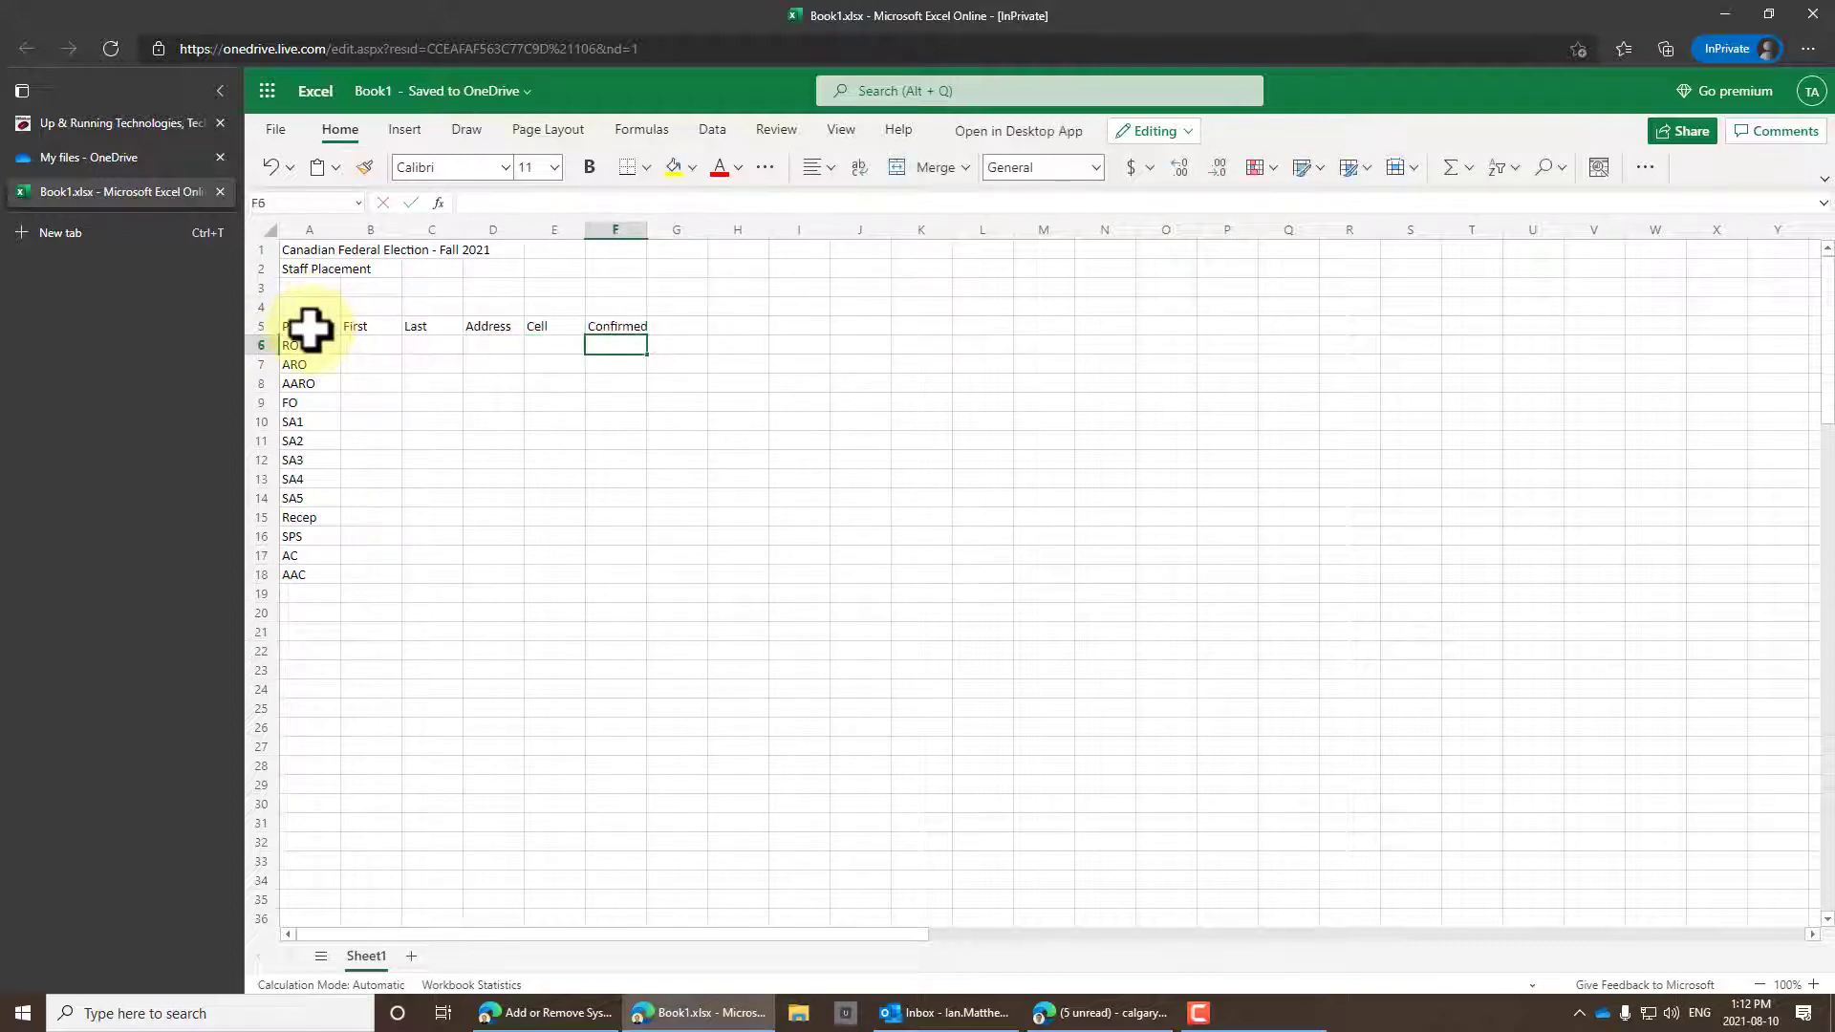
Format A5:F18 as a table with headers using an orange table style.
click(1369, 170)
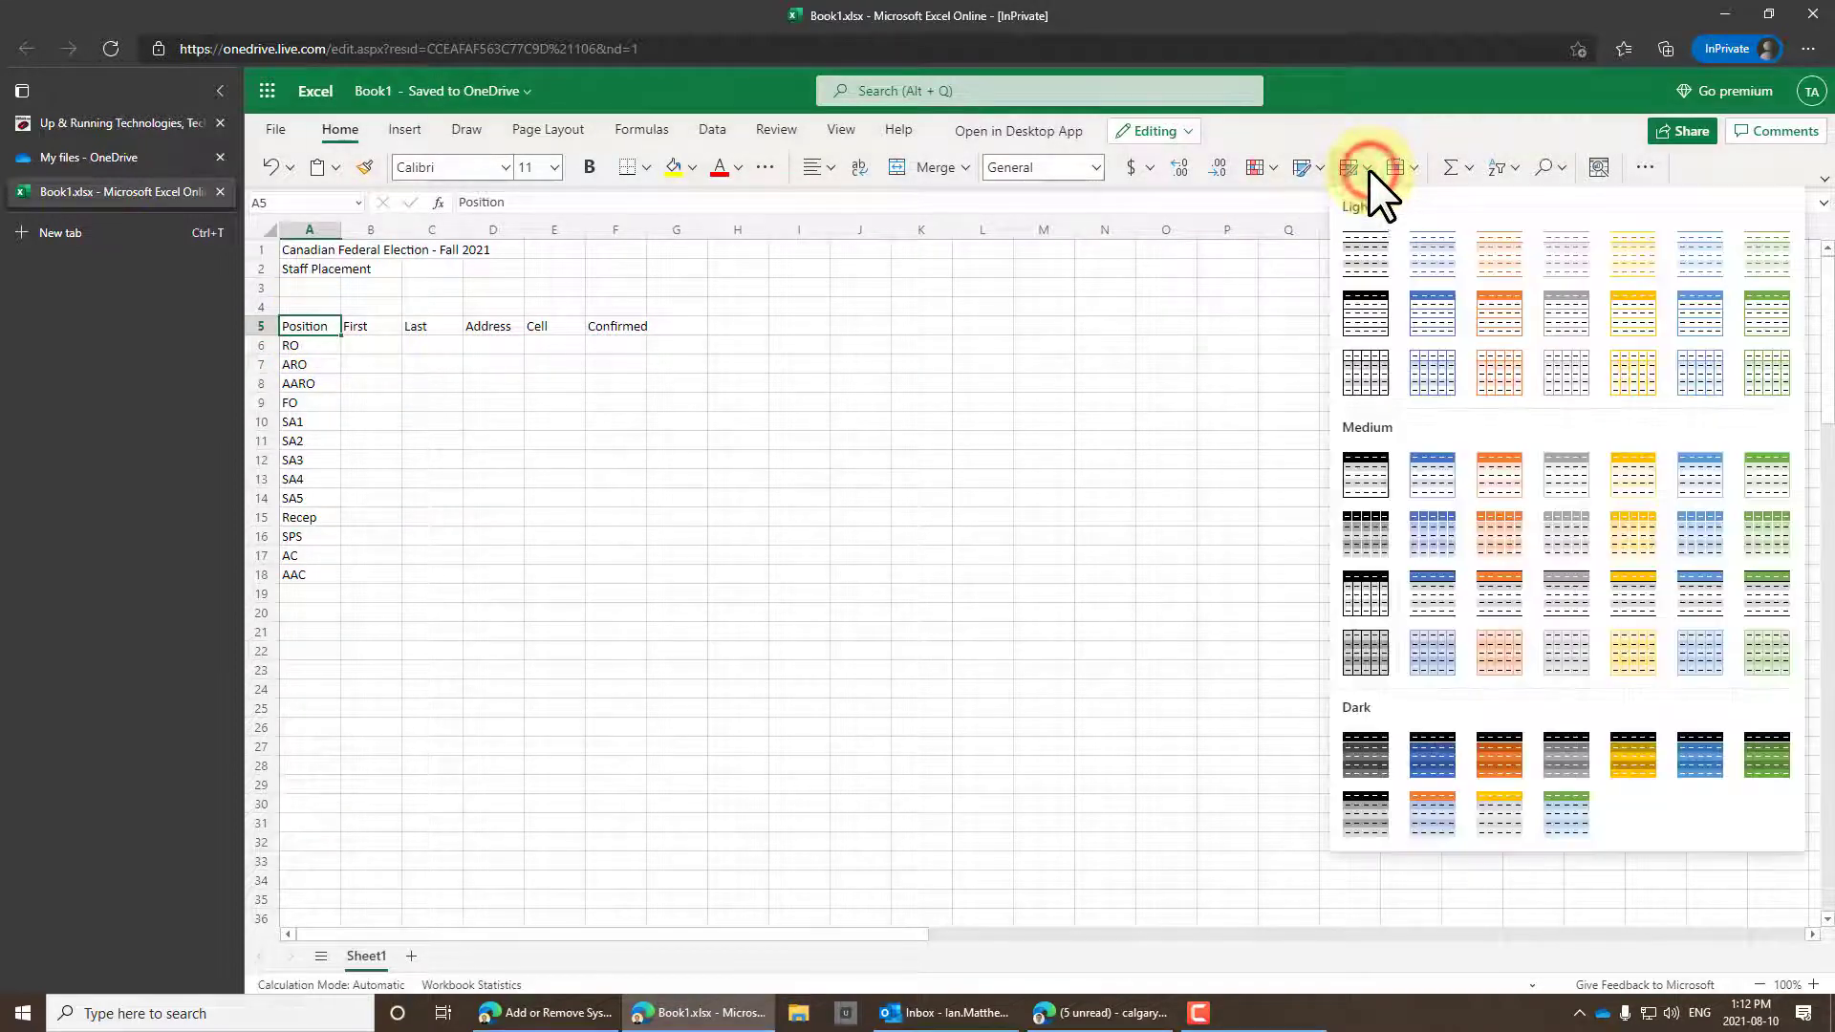
click(1493, 485)
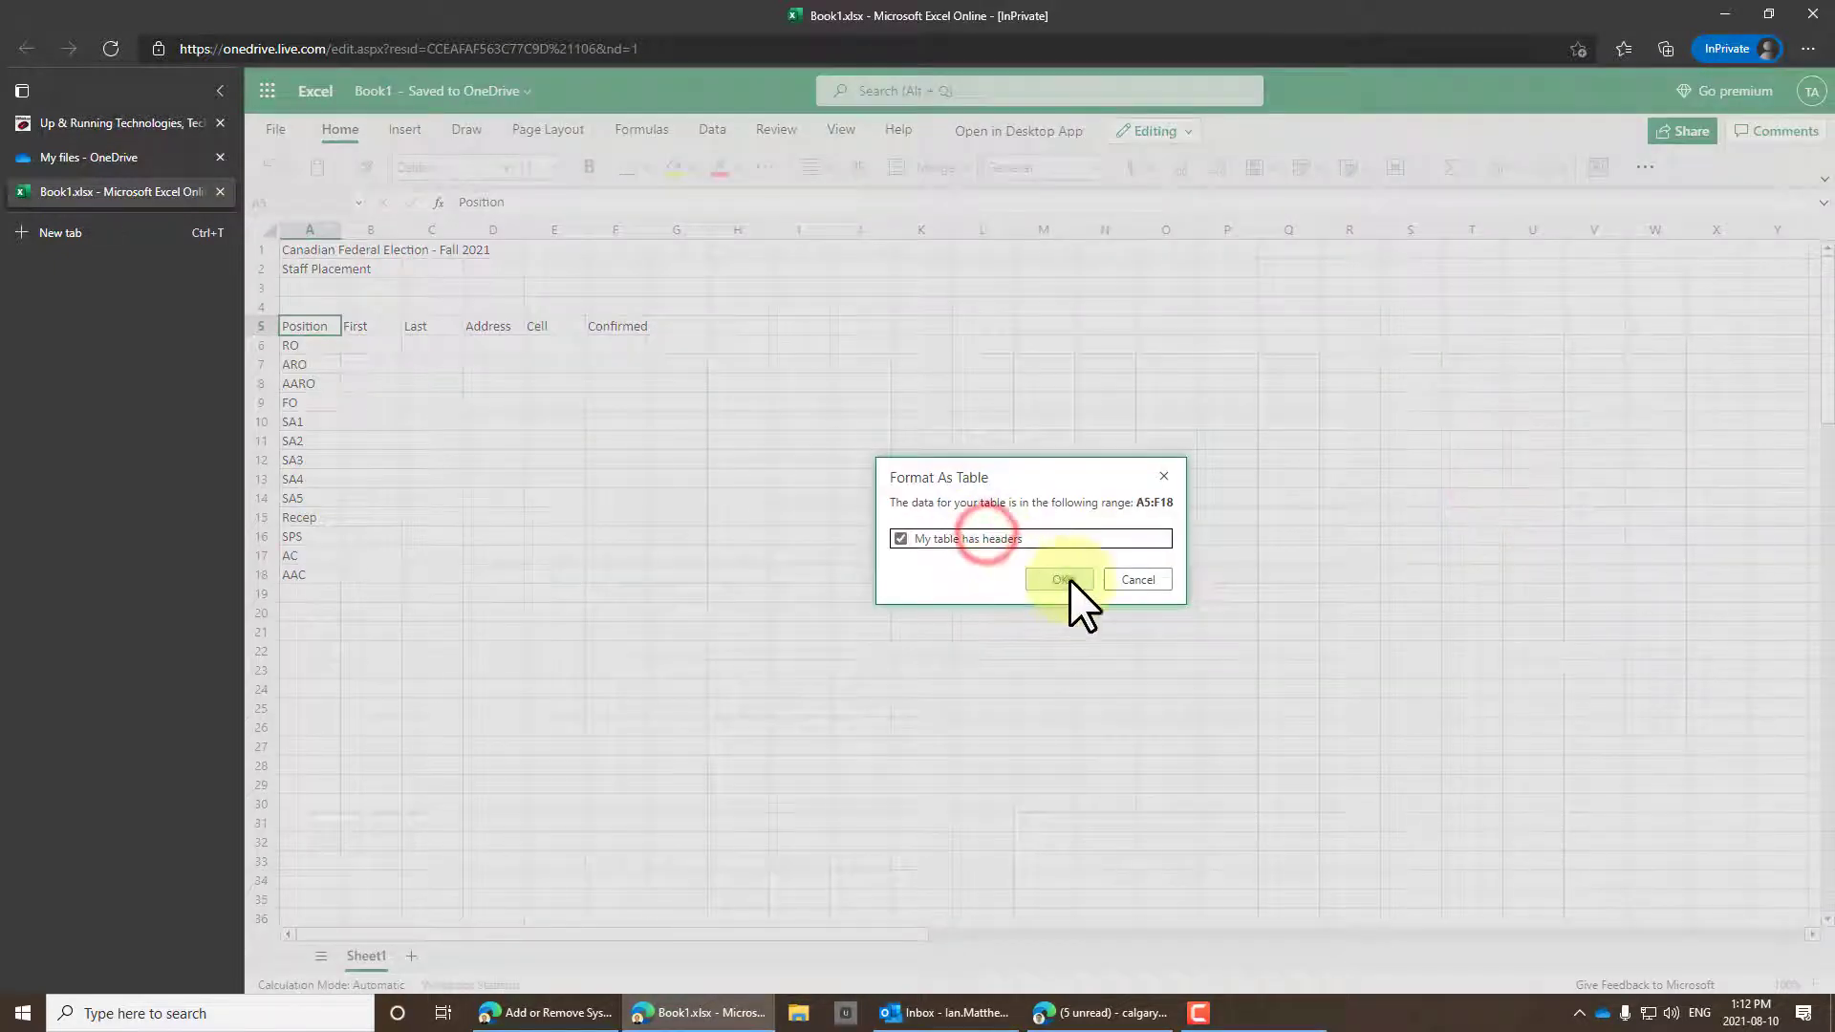
click(1067, 579)
click(893, 459)
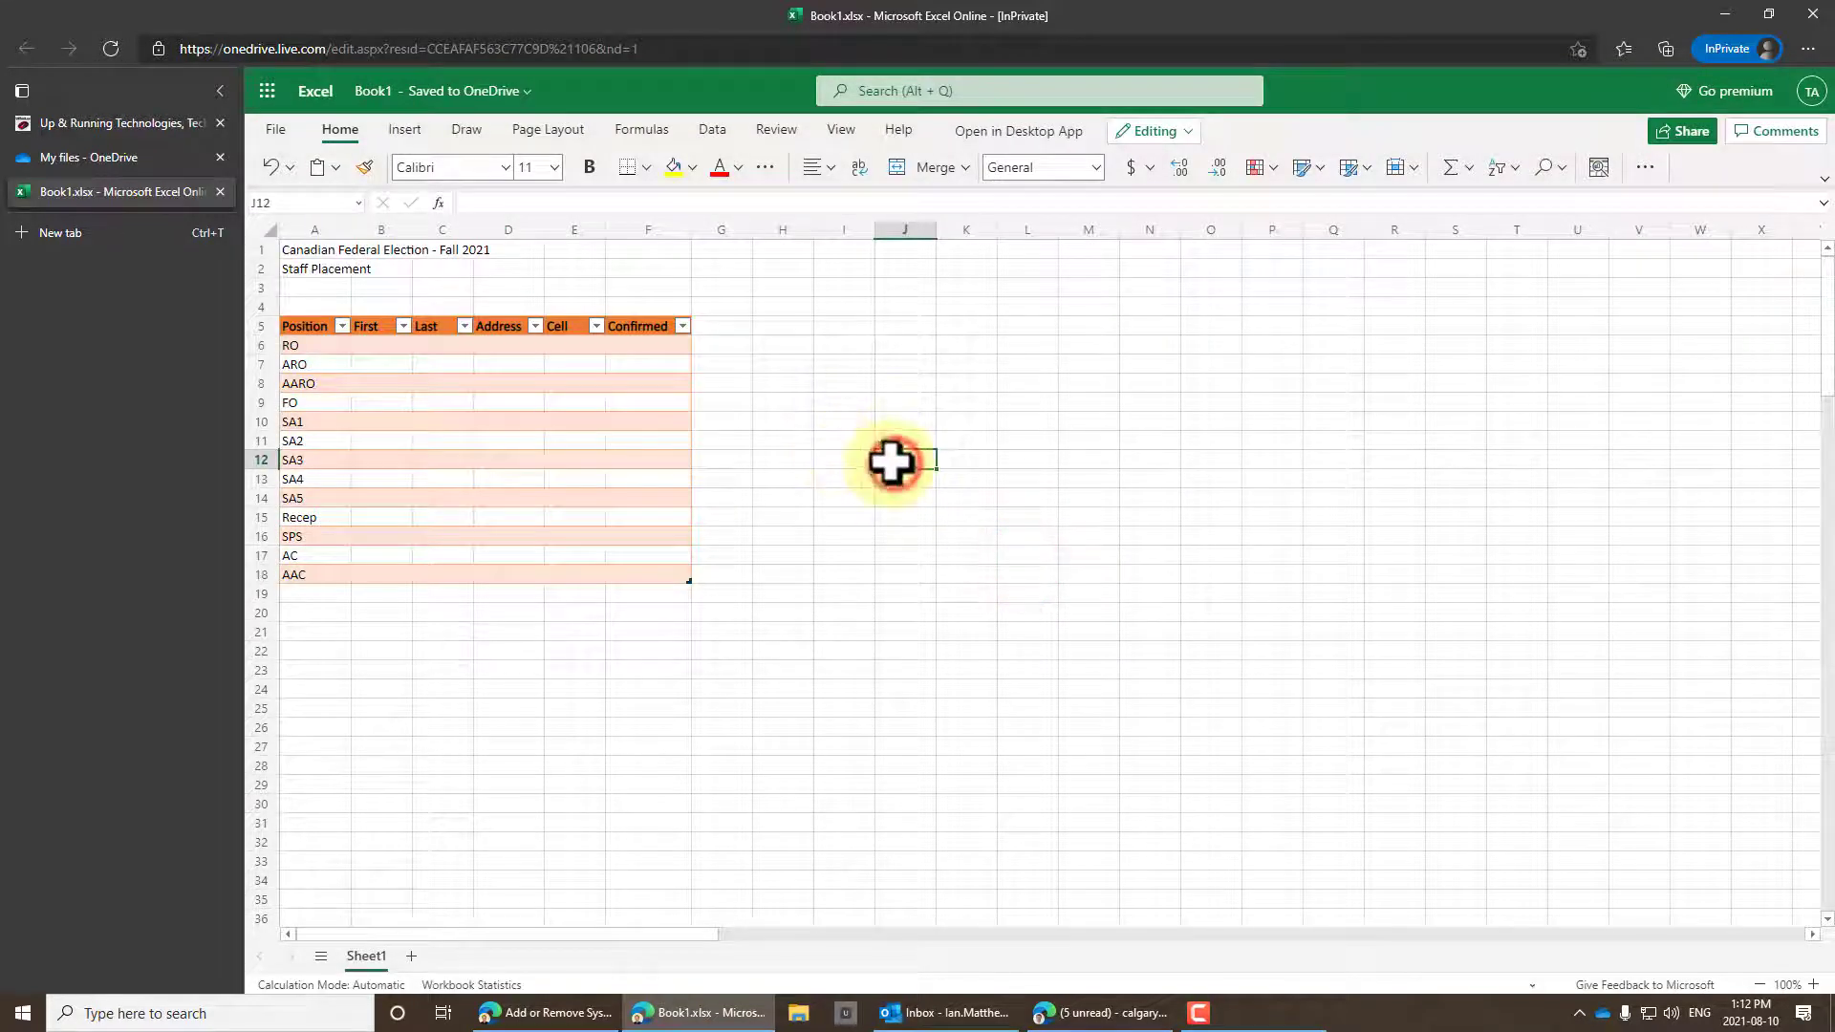
Make the title lines in A1:A2 bold with a larger font size.
drag(296, 250, 308, 260)
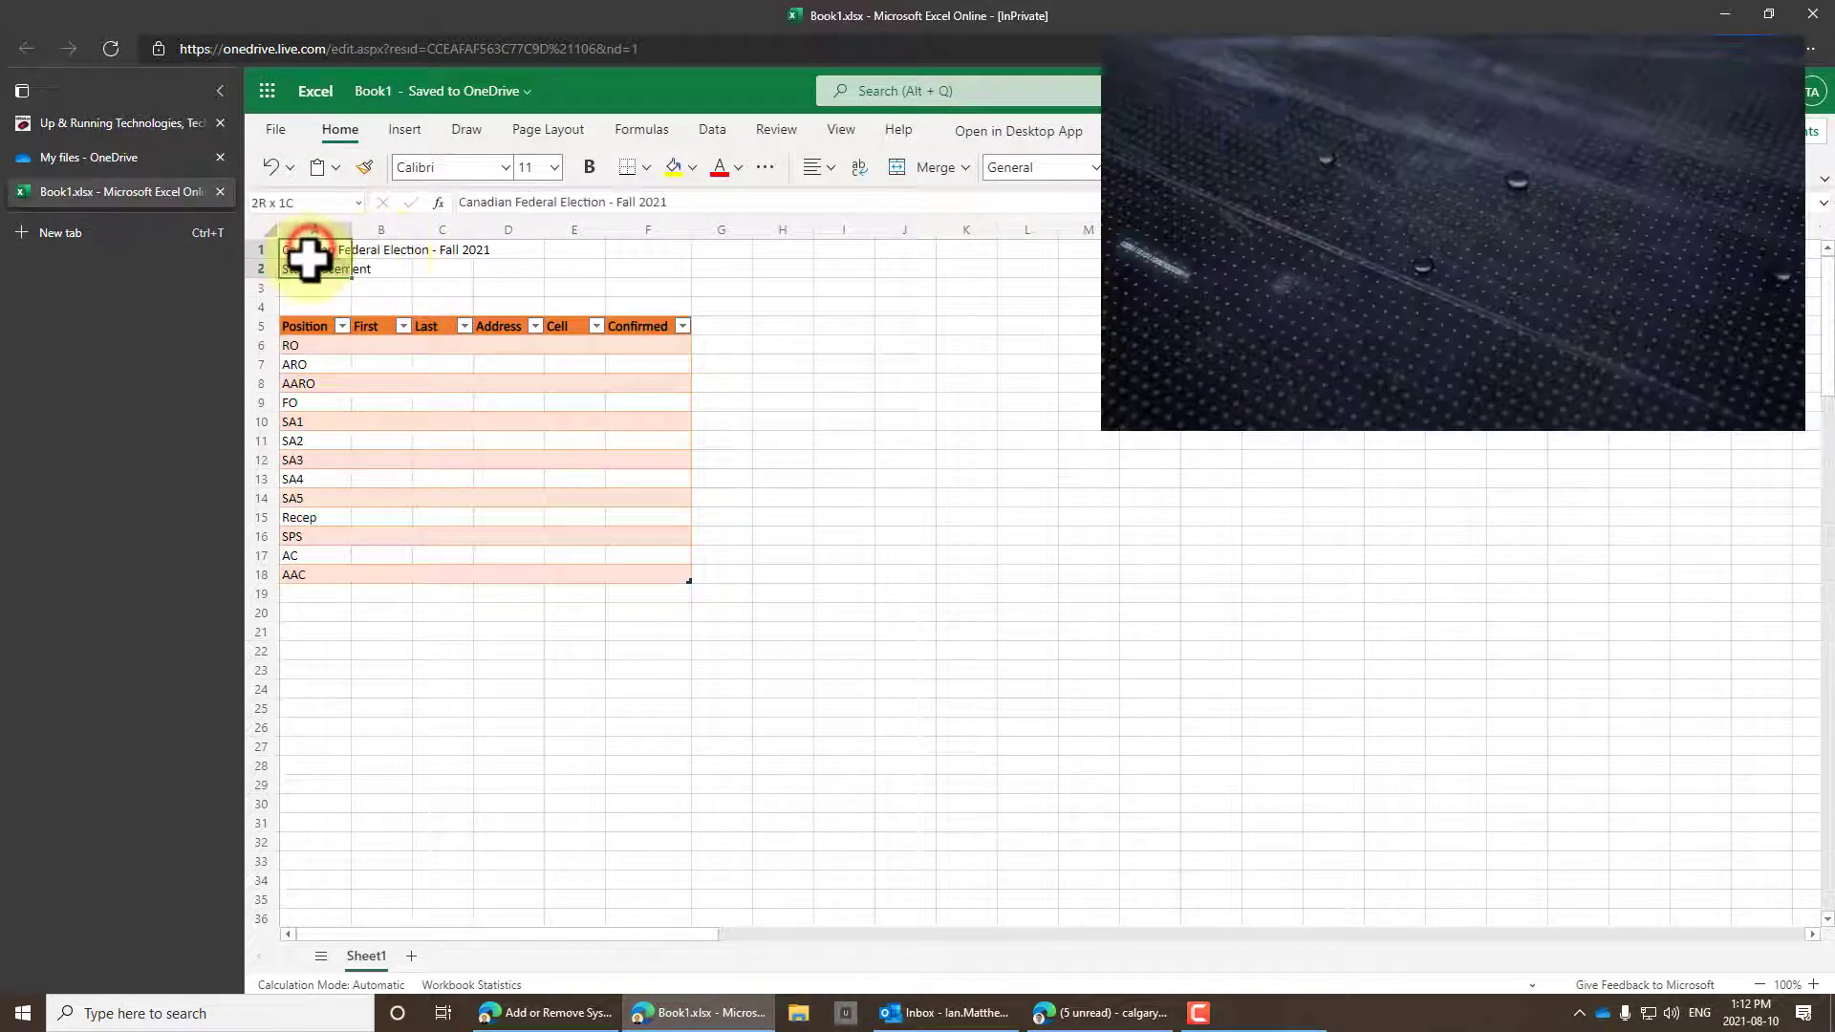
click(588, 167)
click(554, 168)
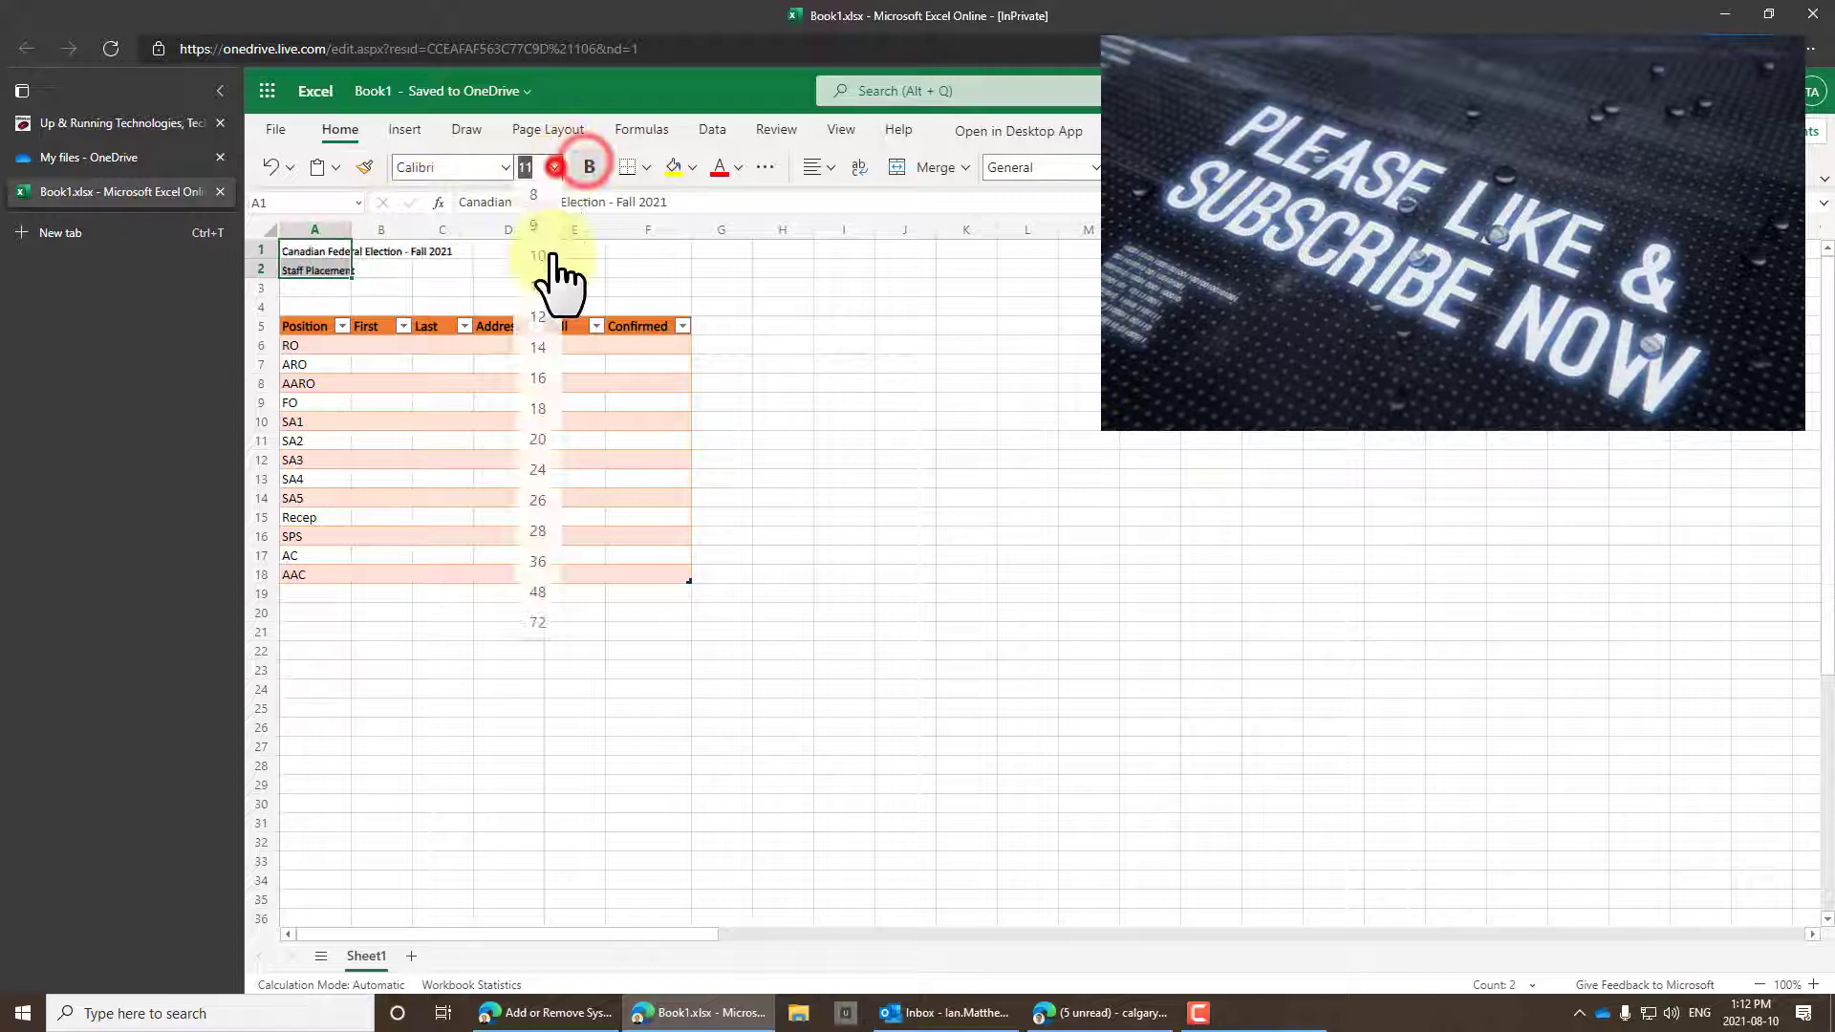
click(538, 349)
click(782, 354)
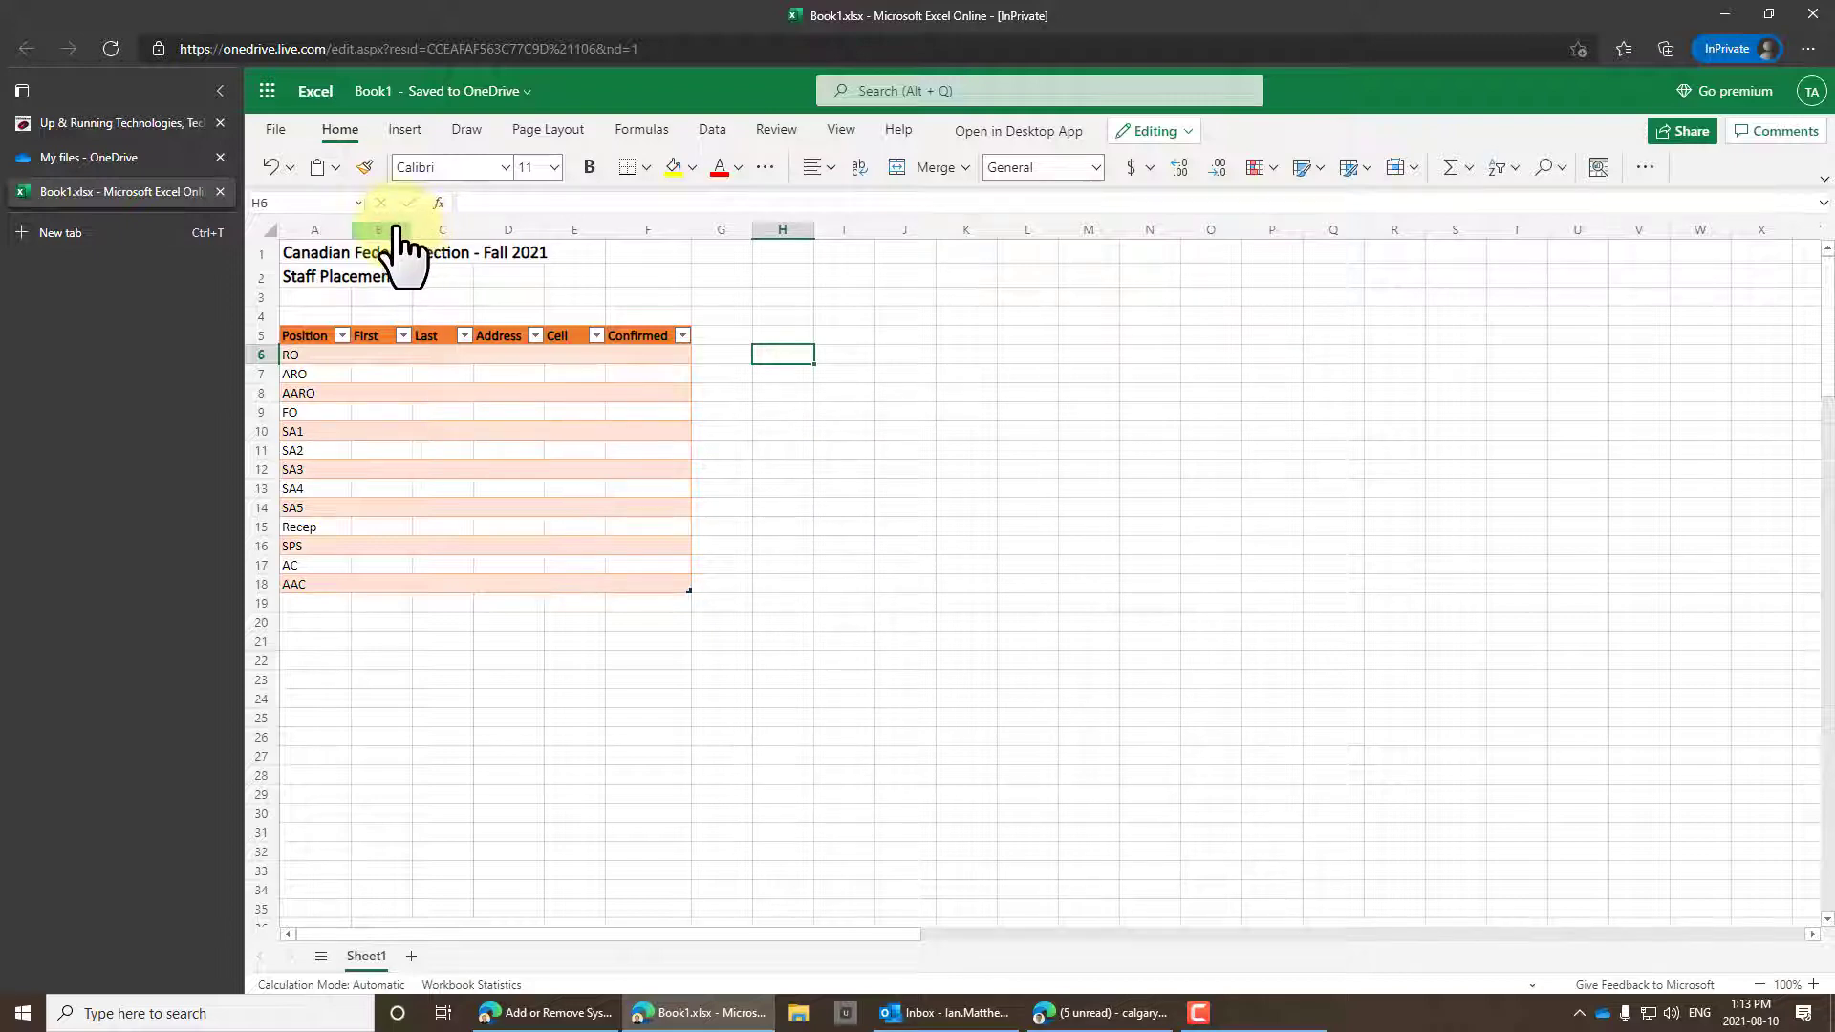
Widen columns B through F to an equal larger width.
drag(397, 234, 593, 239)
drag(474, 227, 513, 224)
click(1001, 336)
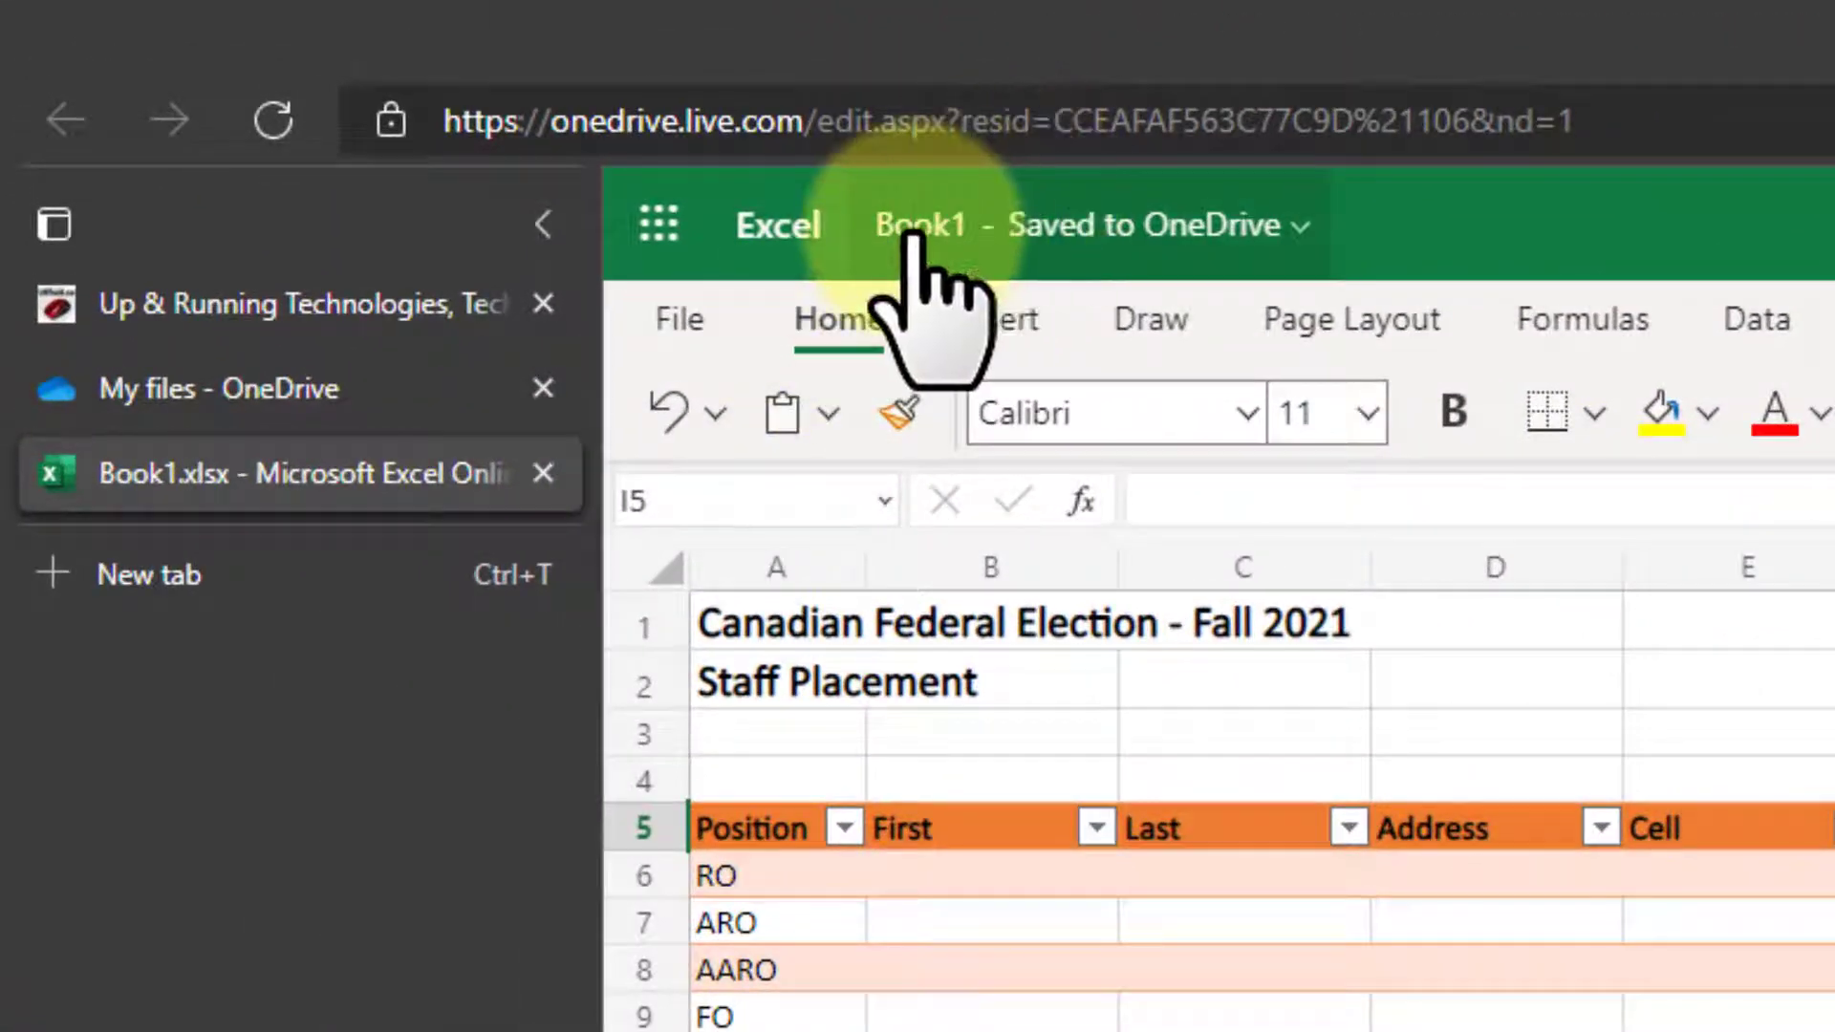
Rename the workbook file from Book1 to 'Staff List' via Save As > Rename.
click(669, 310)
click(770, 769)
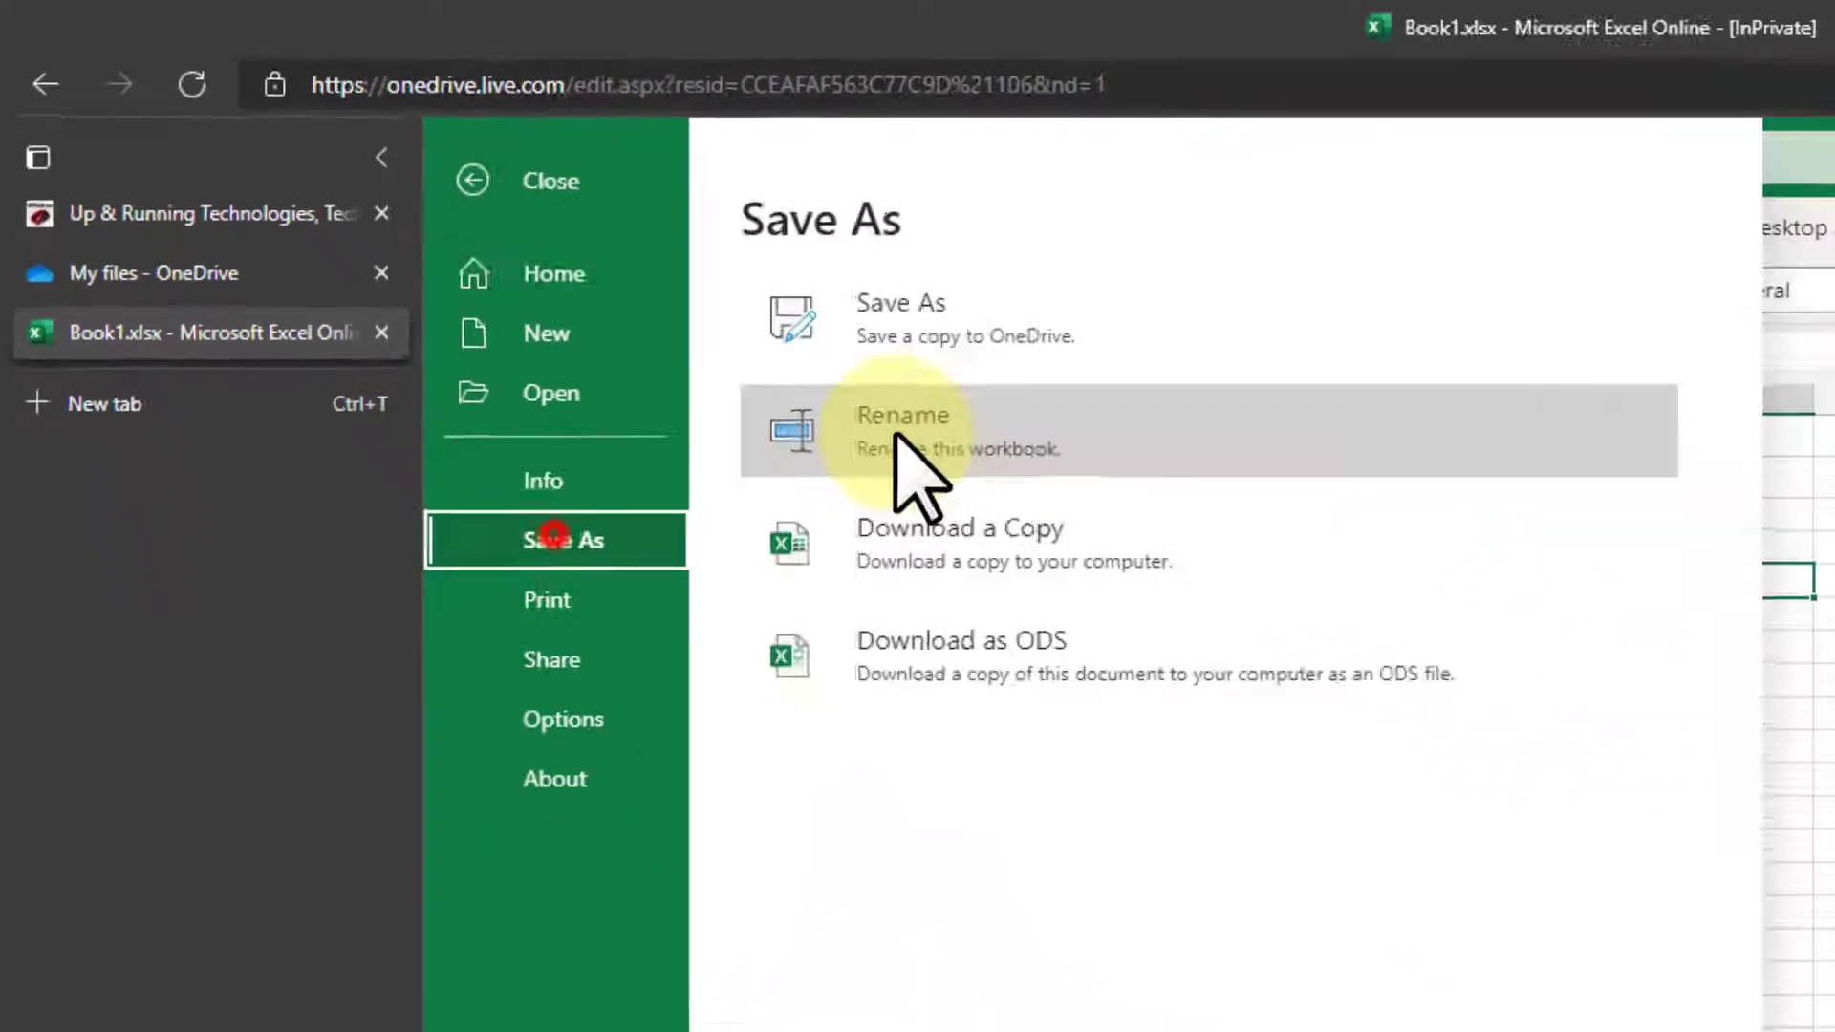
click(903, 444)
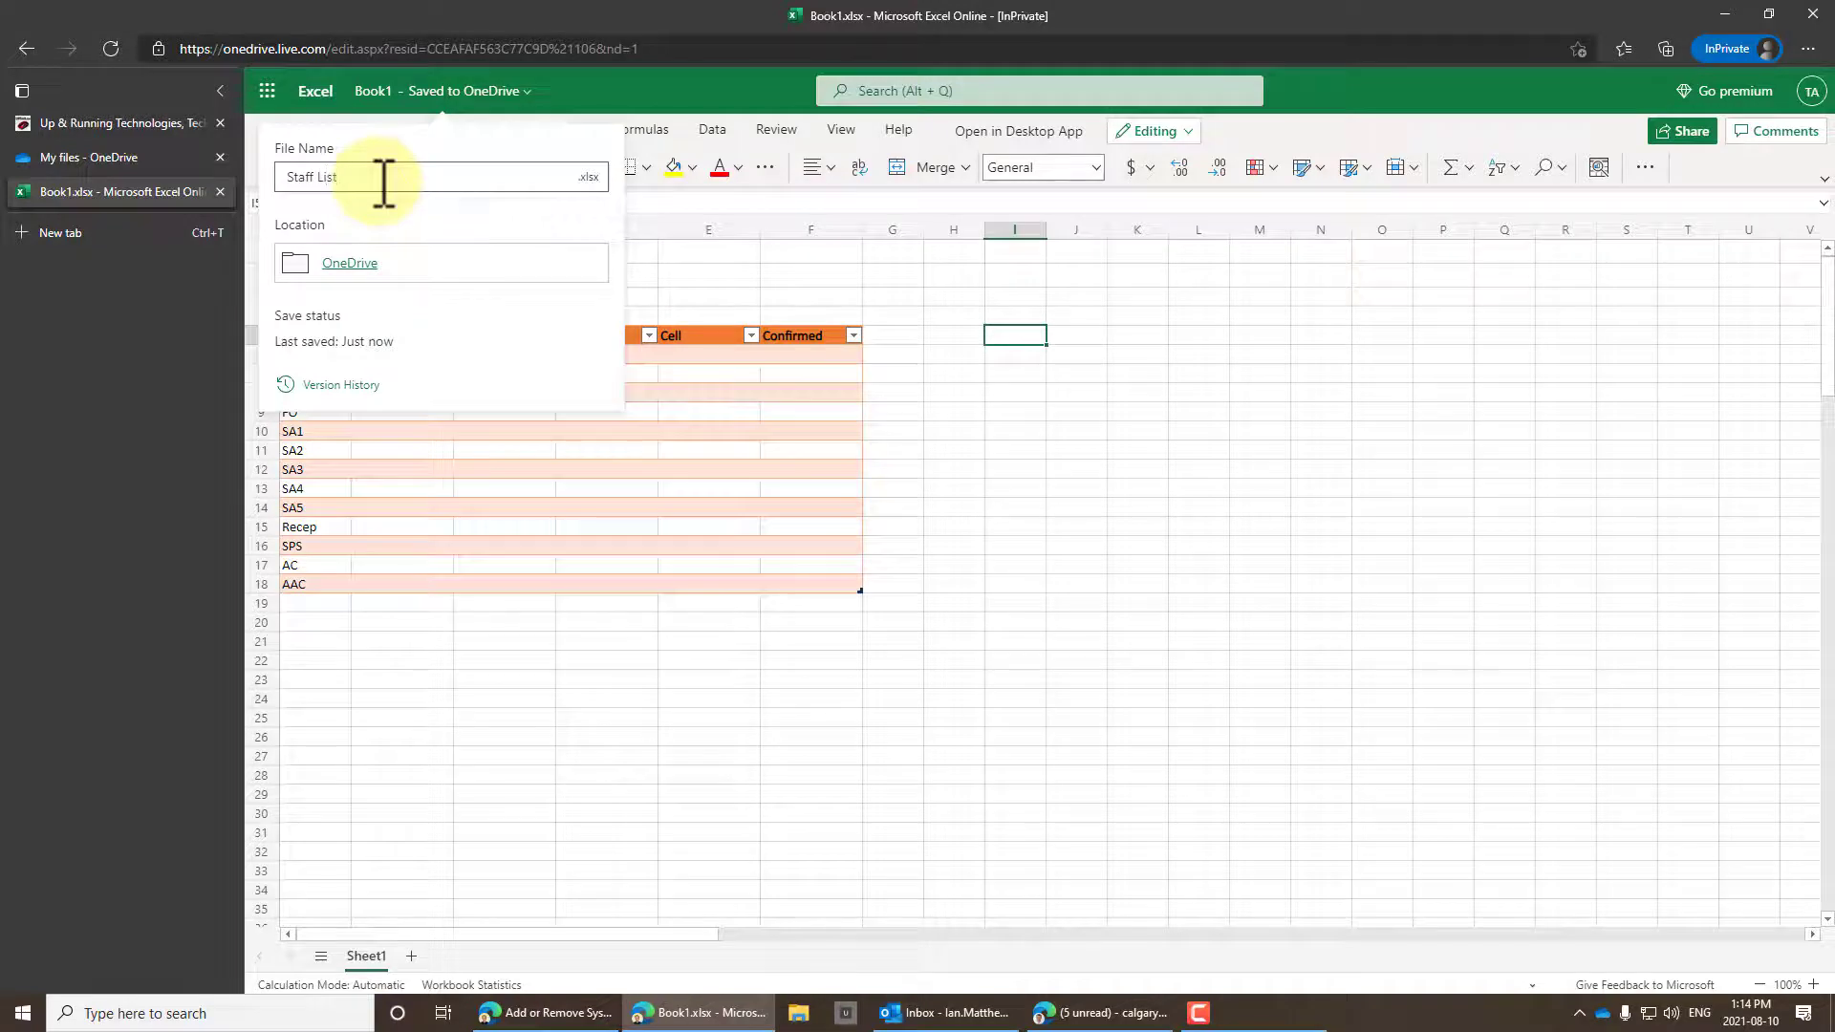
key(Return)
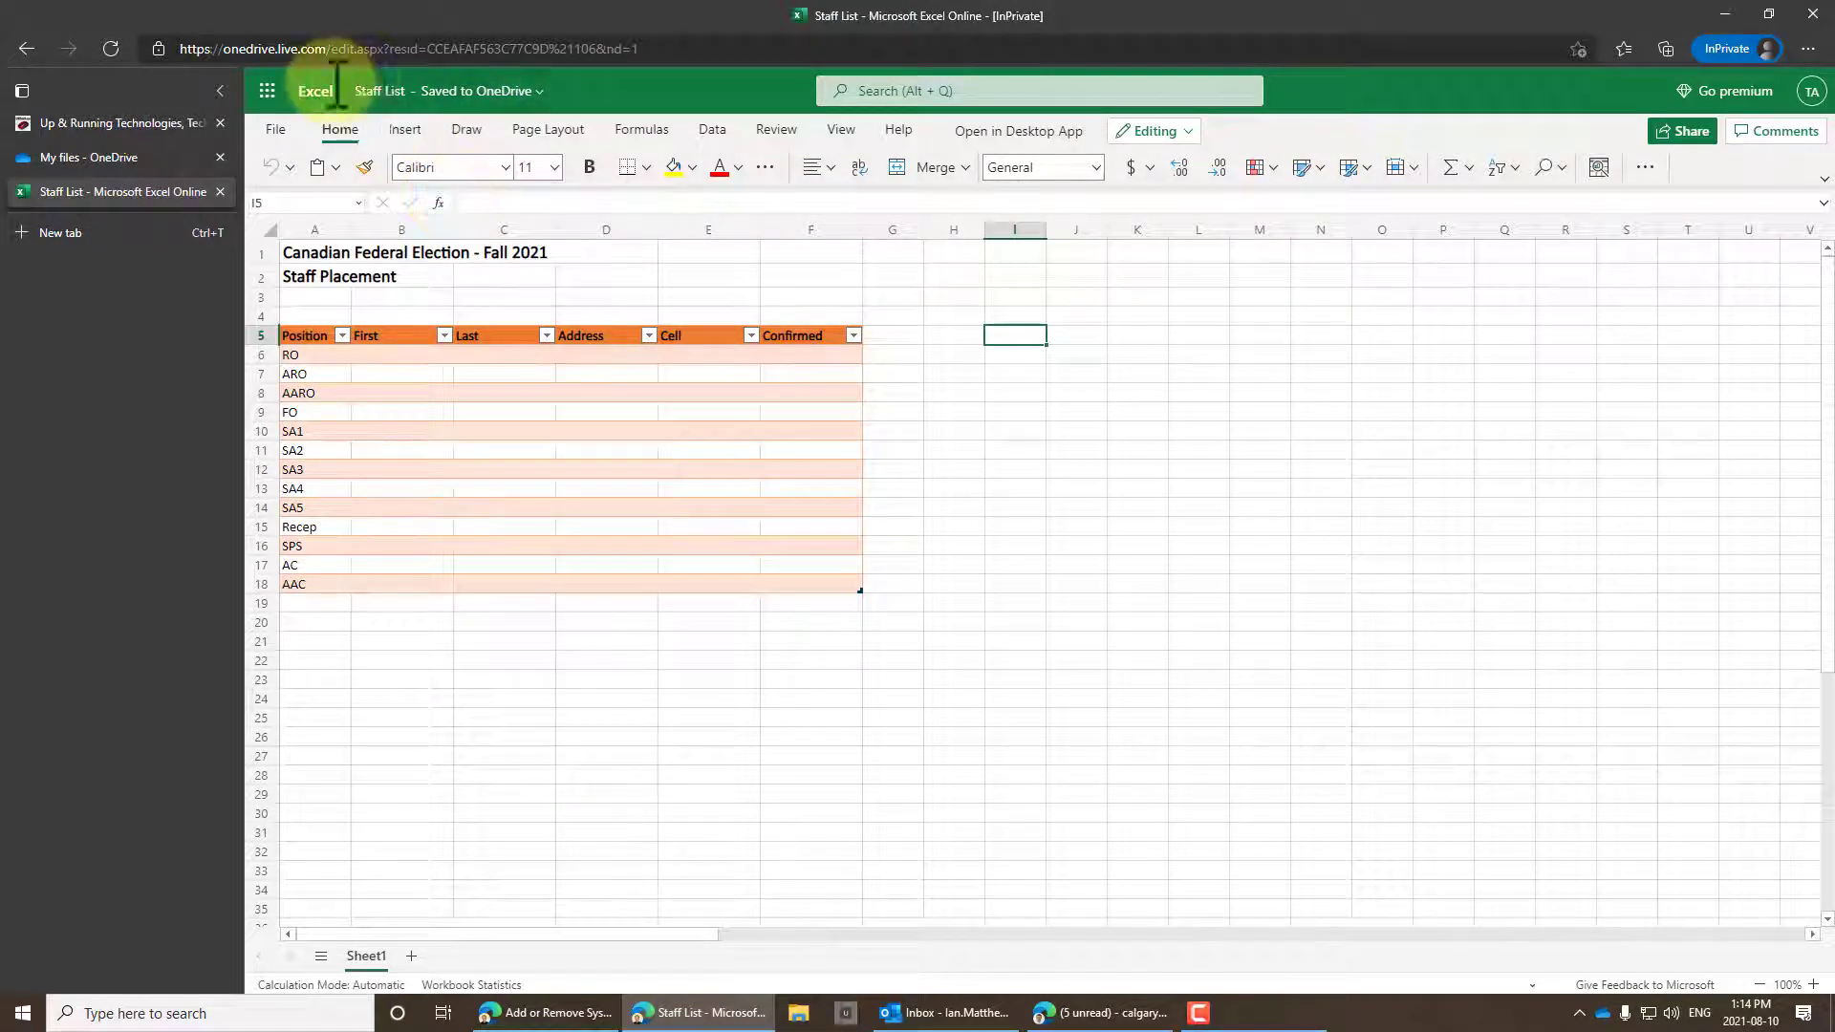
Create a new OneDrive folder named Election2021 from the Save As dialog.
click(269, 93)
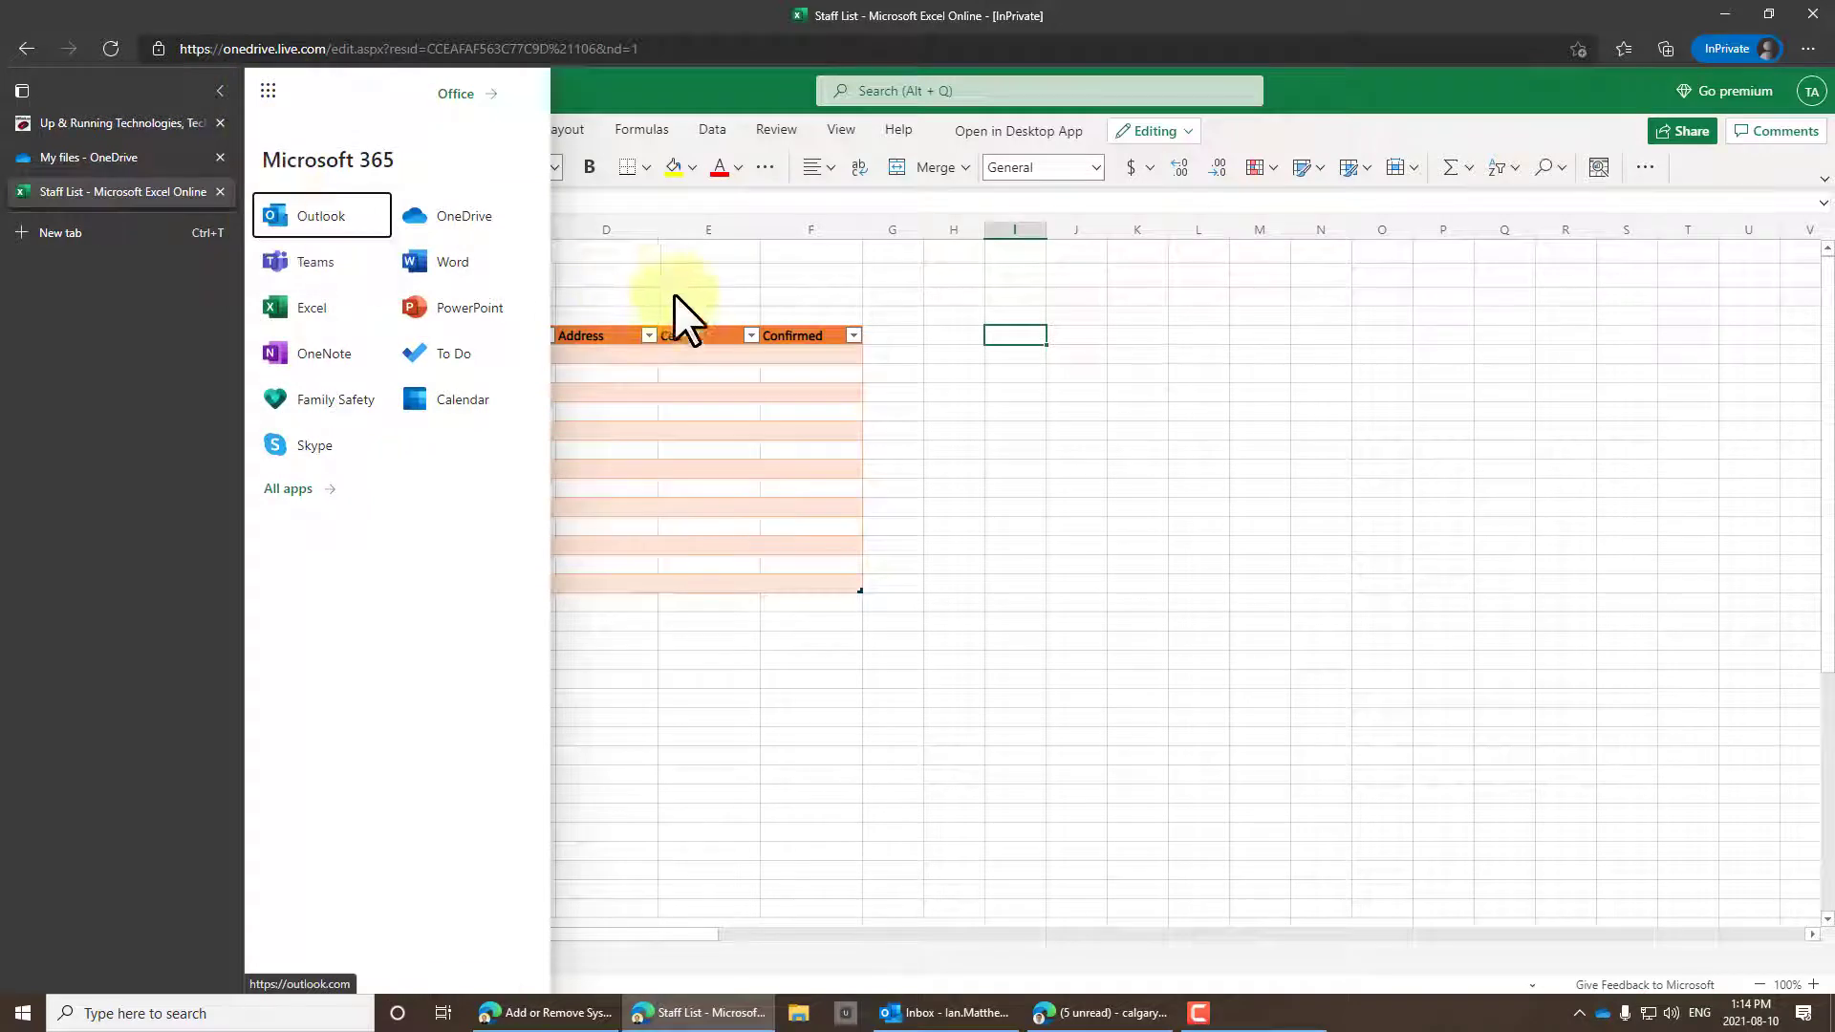
click(687, 266)
click(281, 130)
click(347, 307)
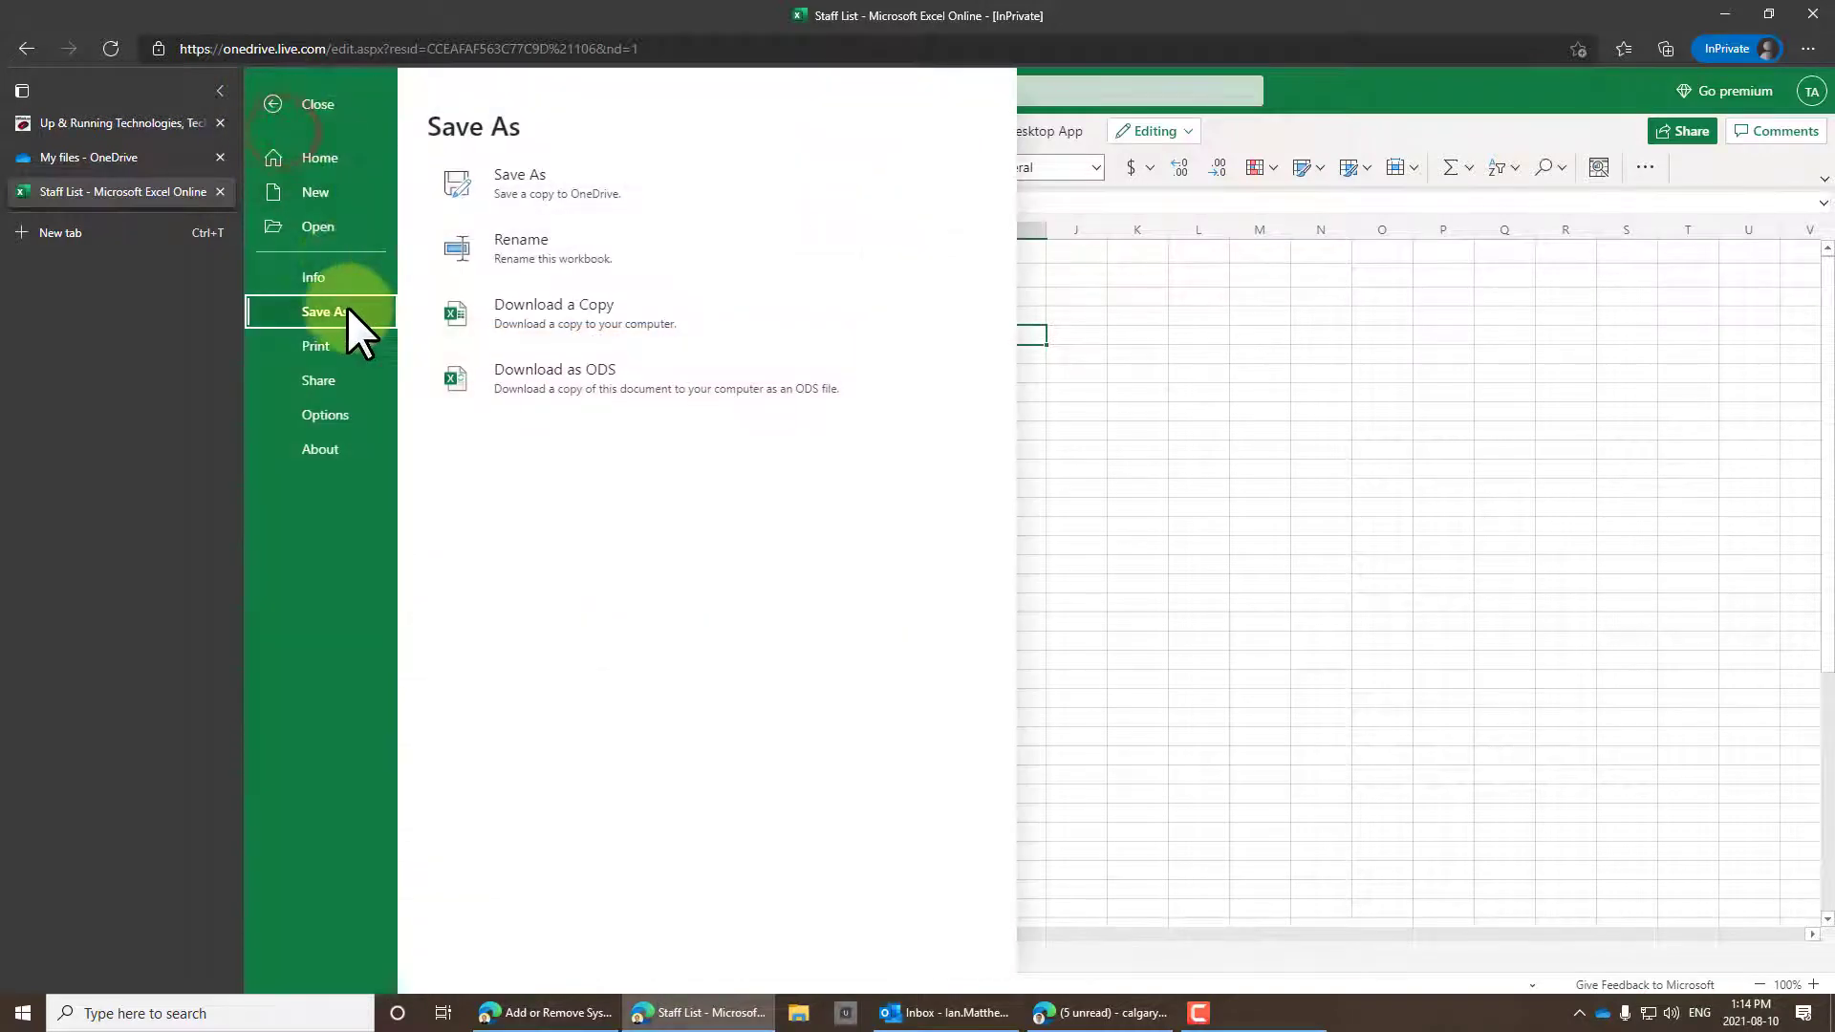
click(547, 187)
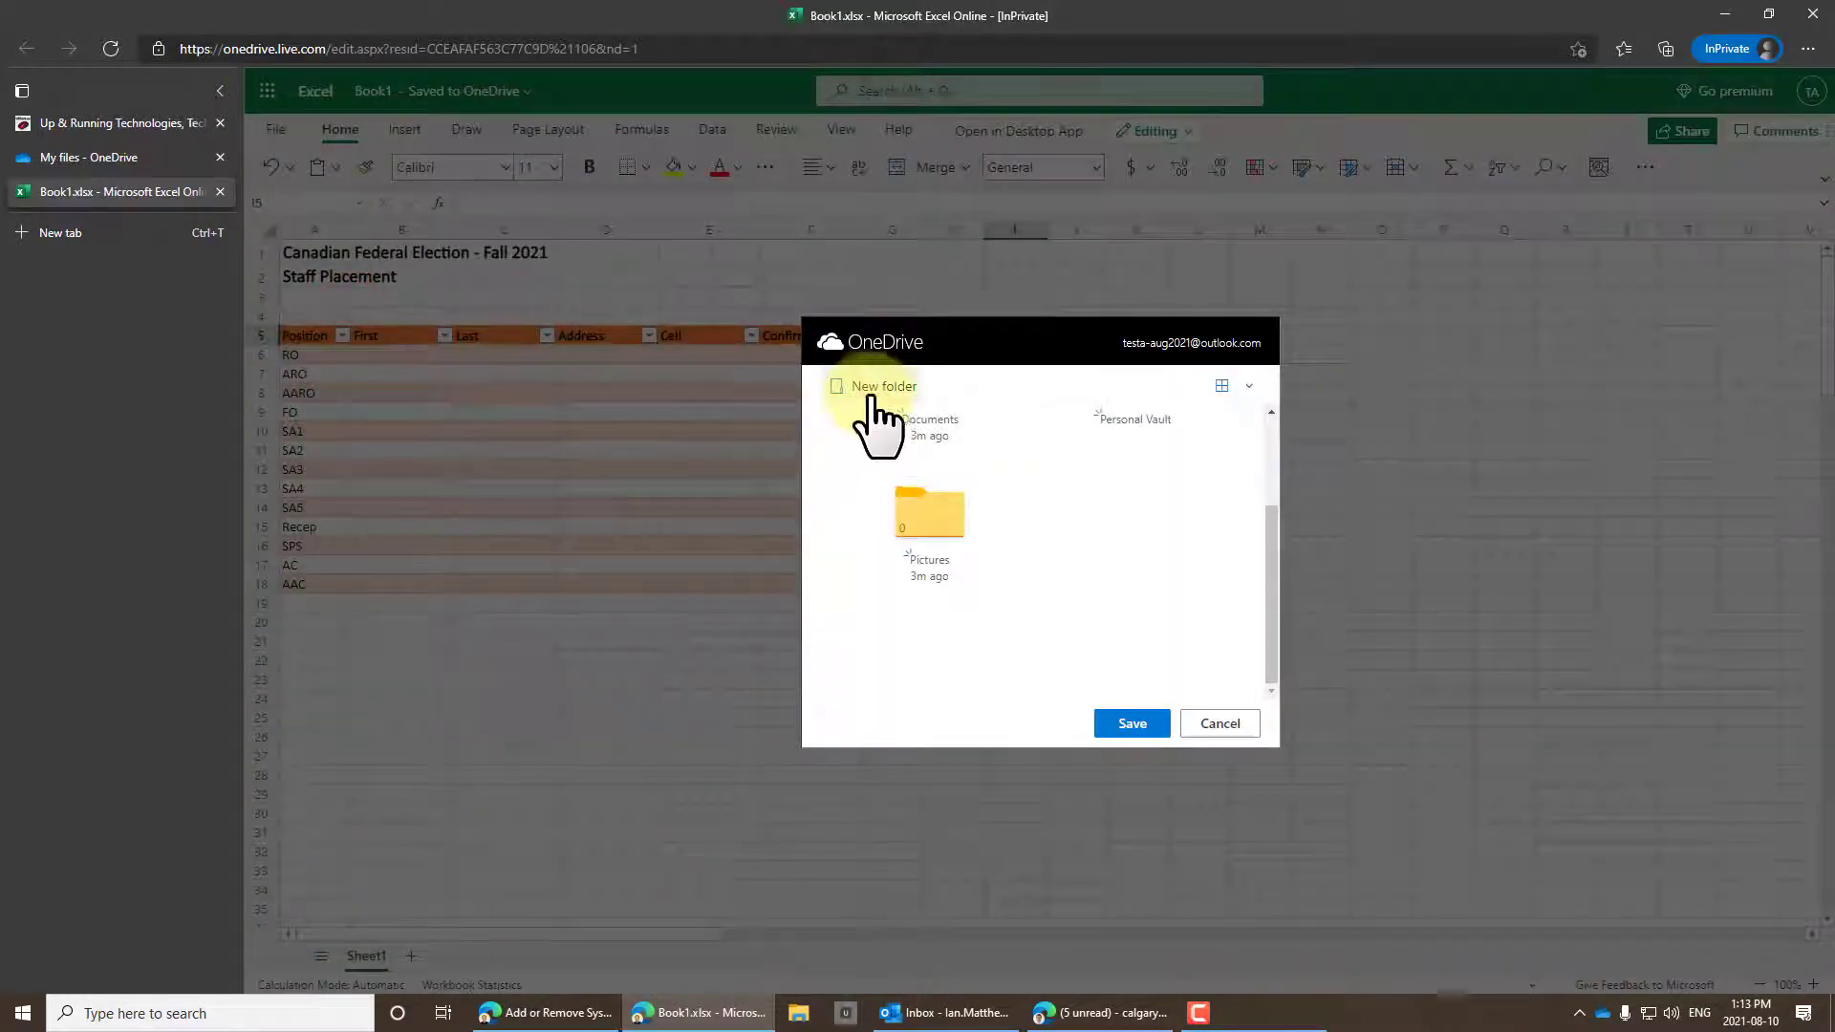
click(875, 392)
text(Election2021)
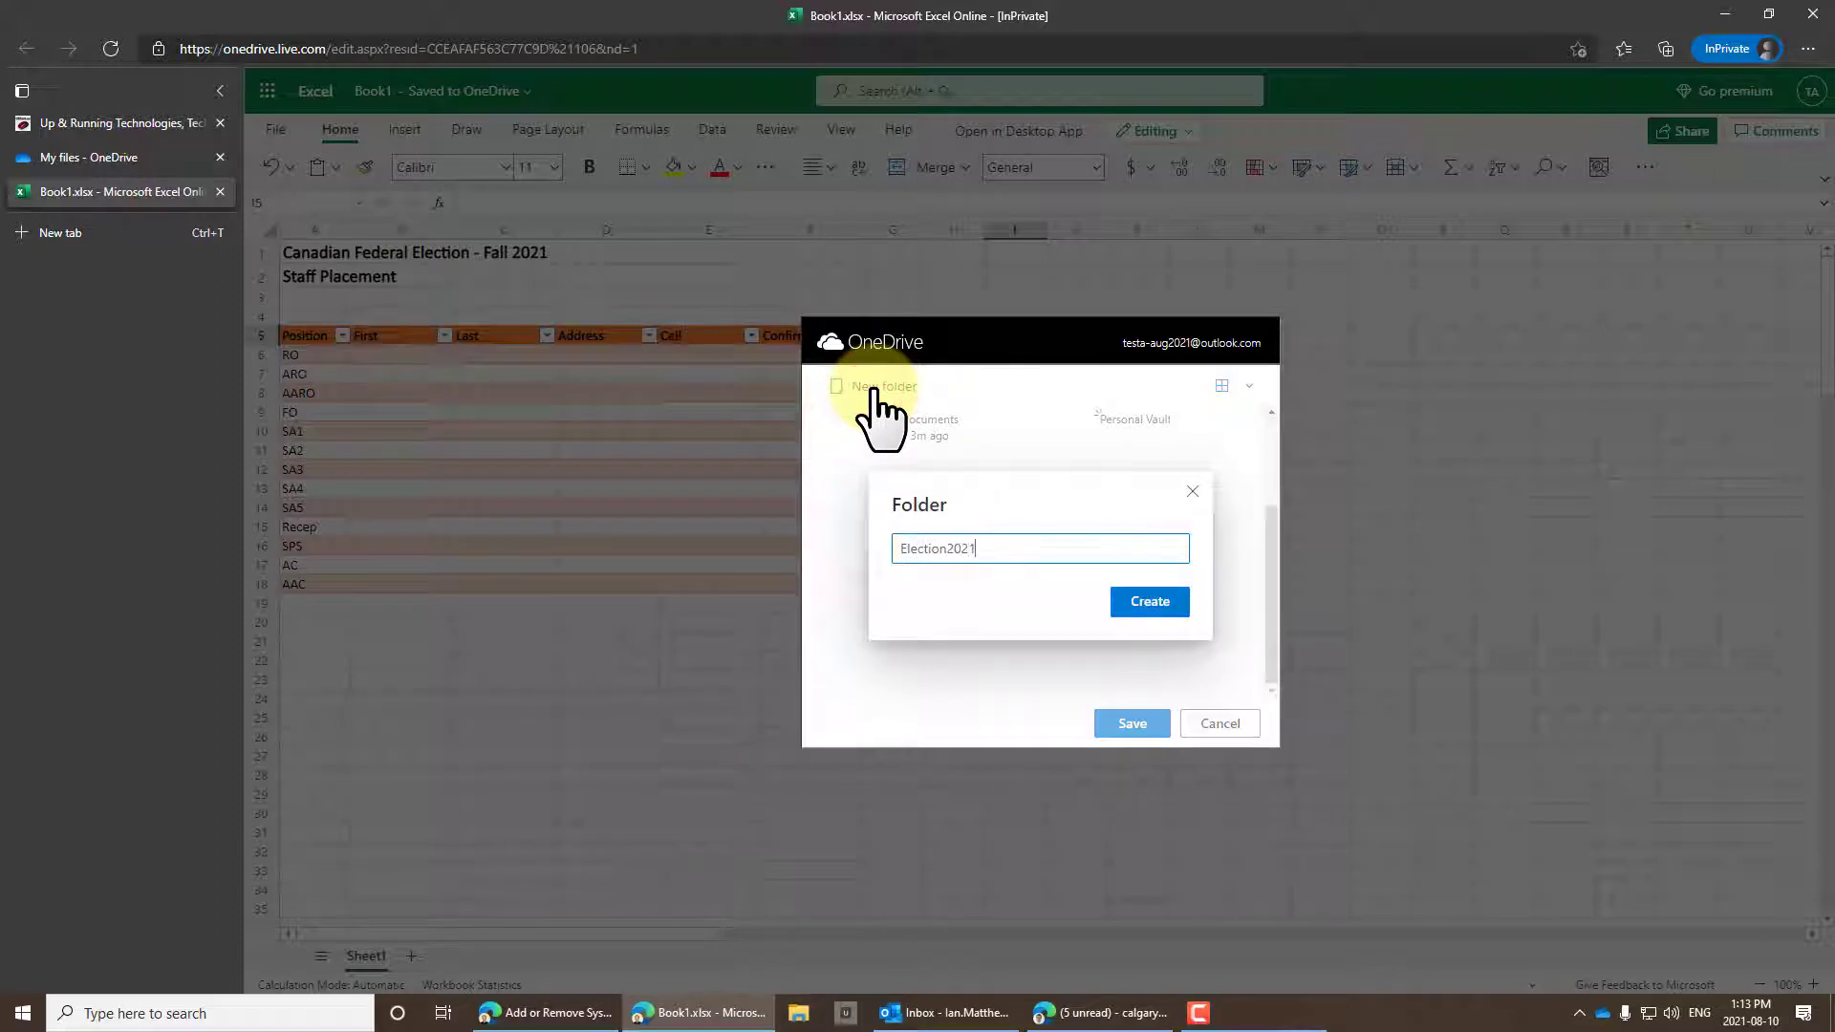
click(1153, 604)
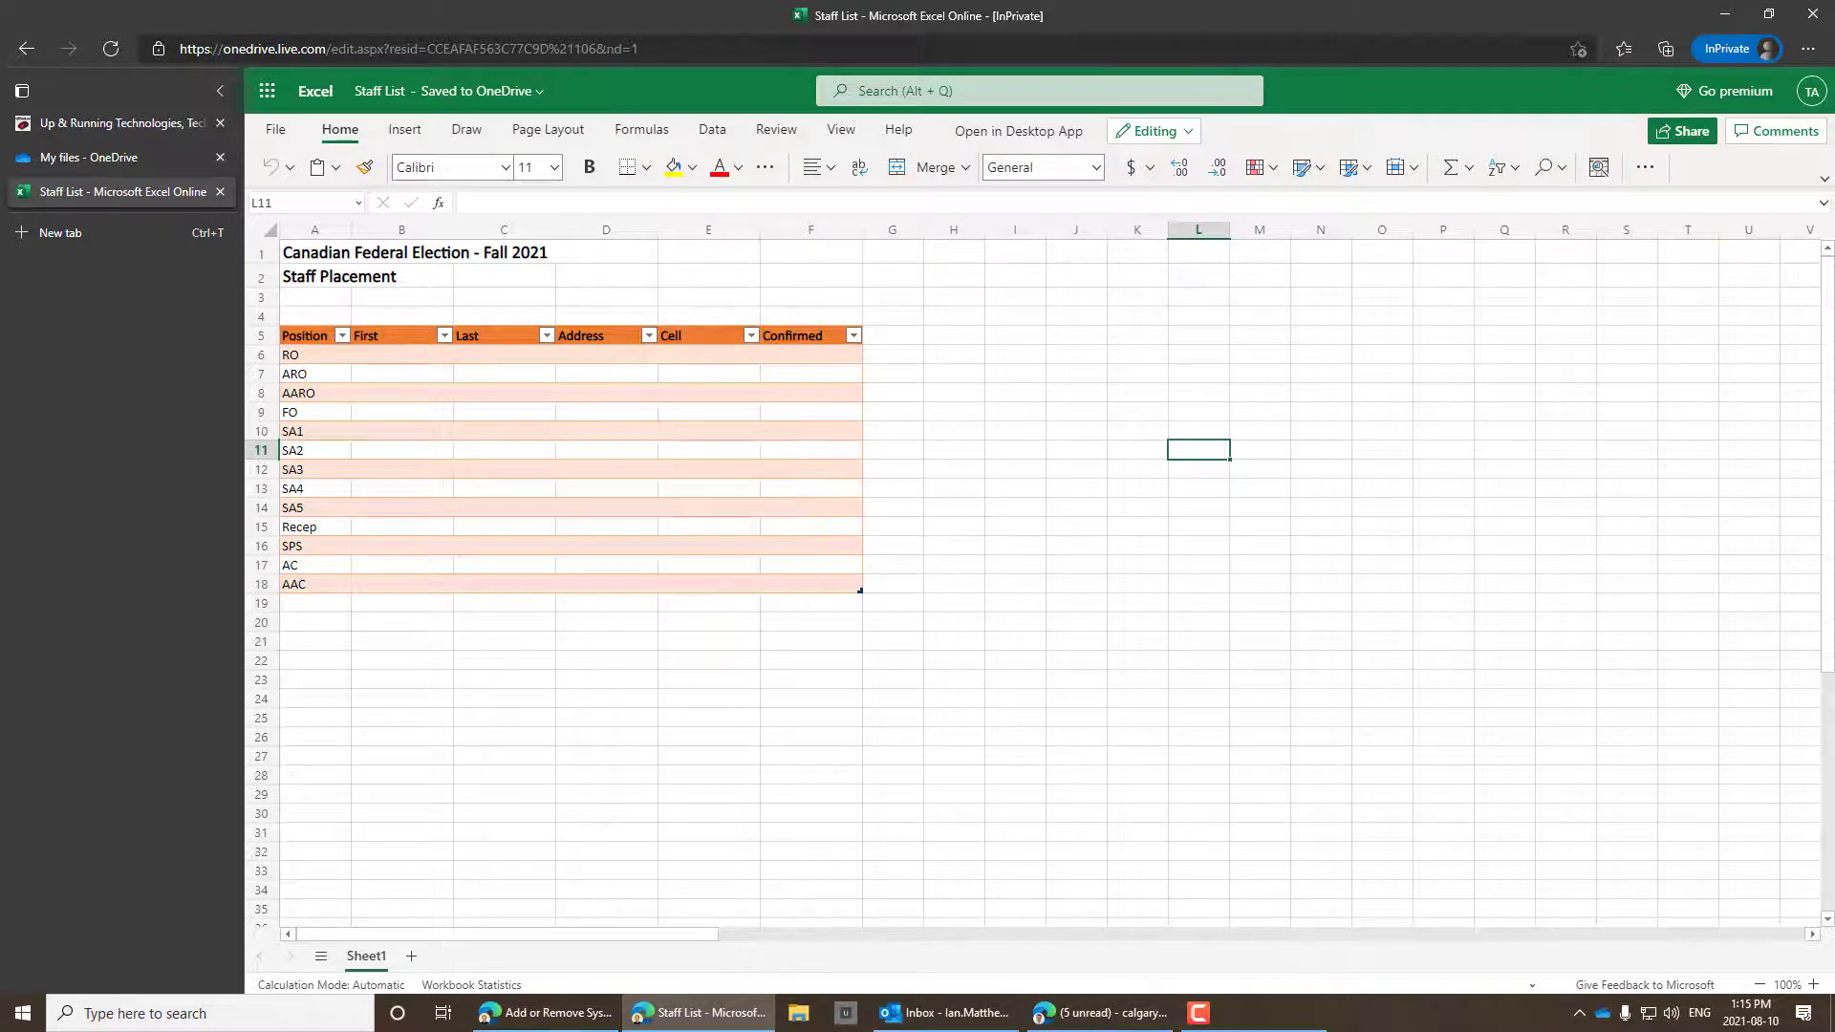
Search the web for onedrive in Firefox to reach the OneDrive page.
click(989, 359)
text(onedriv)
key(Return)
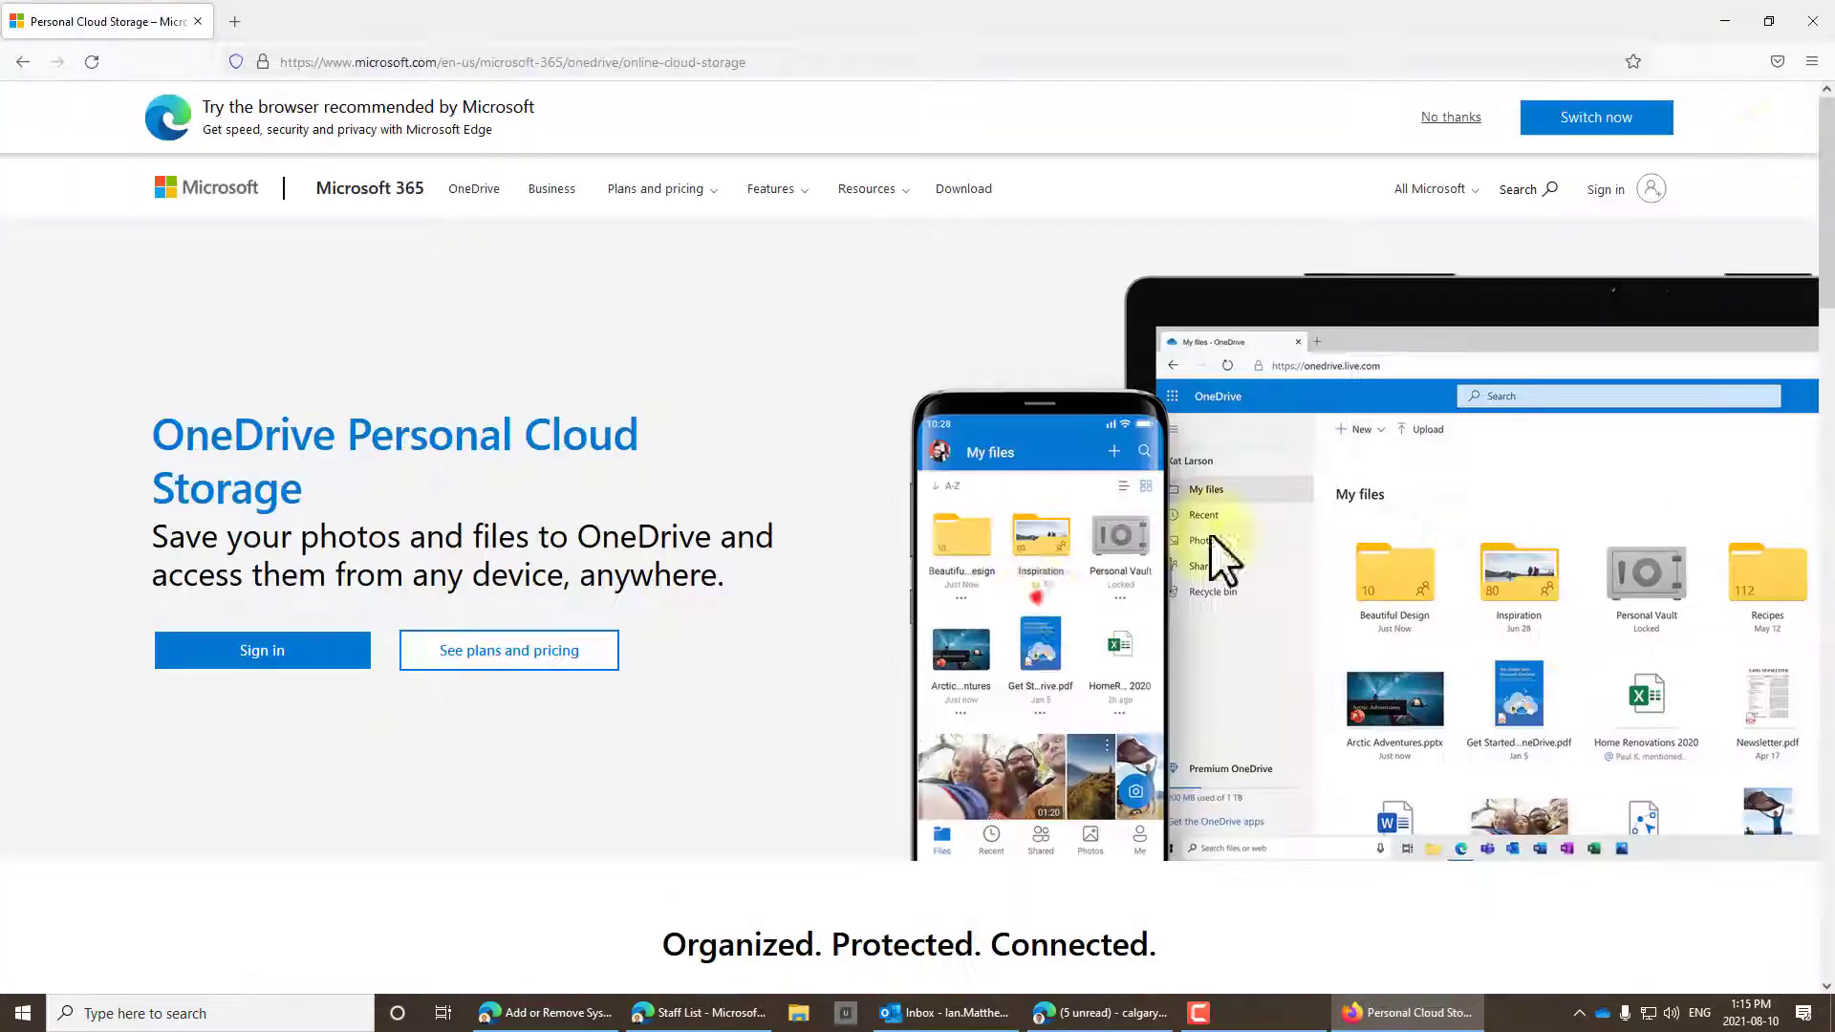
Start a second Microsoft account with a new outlook.com address and a password.
click(1601, 191)
click(873, 542)
click(841, 576)
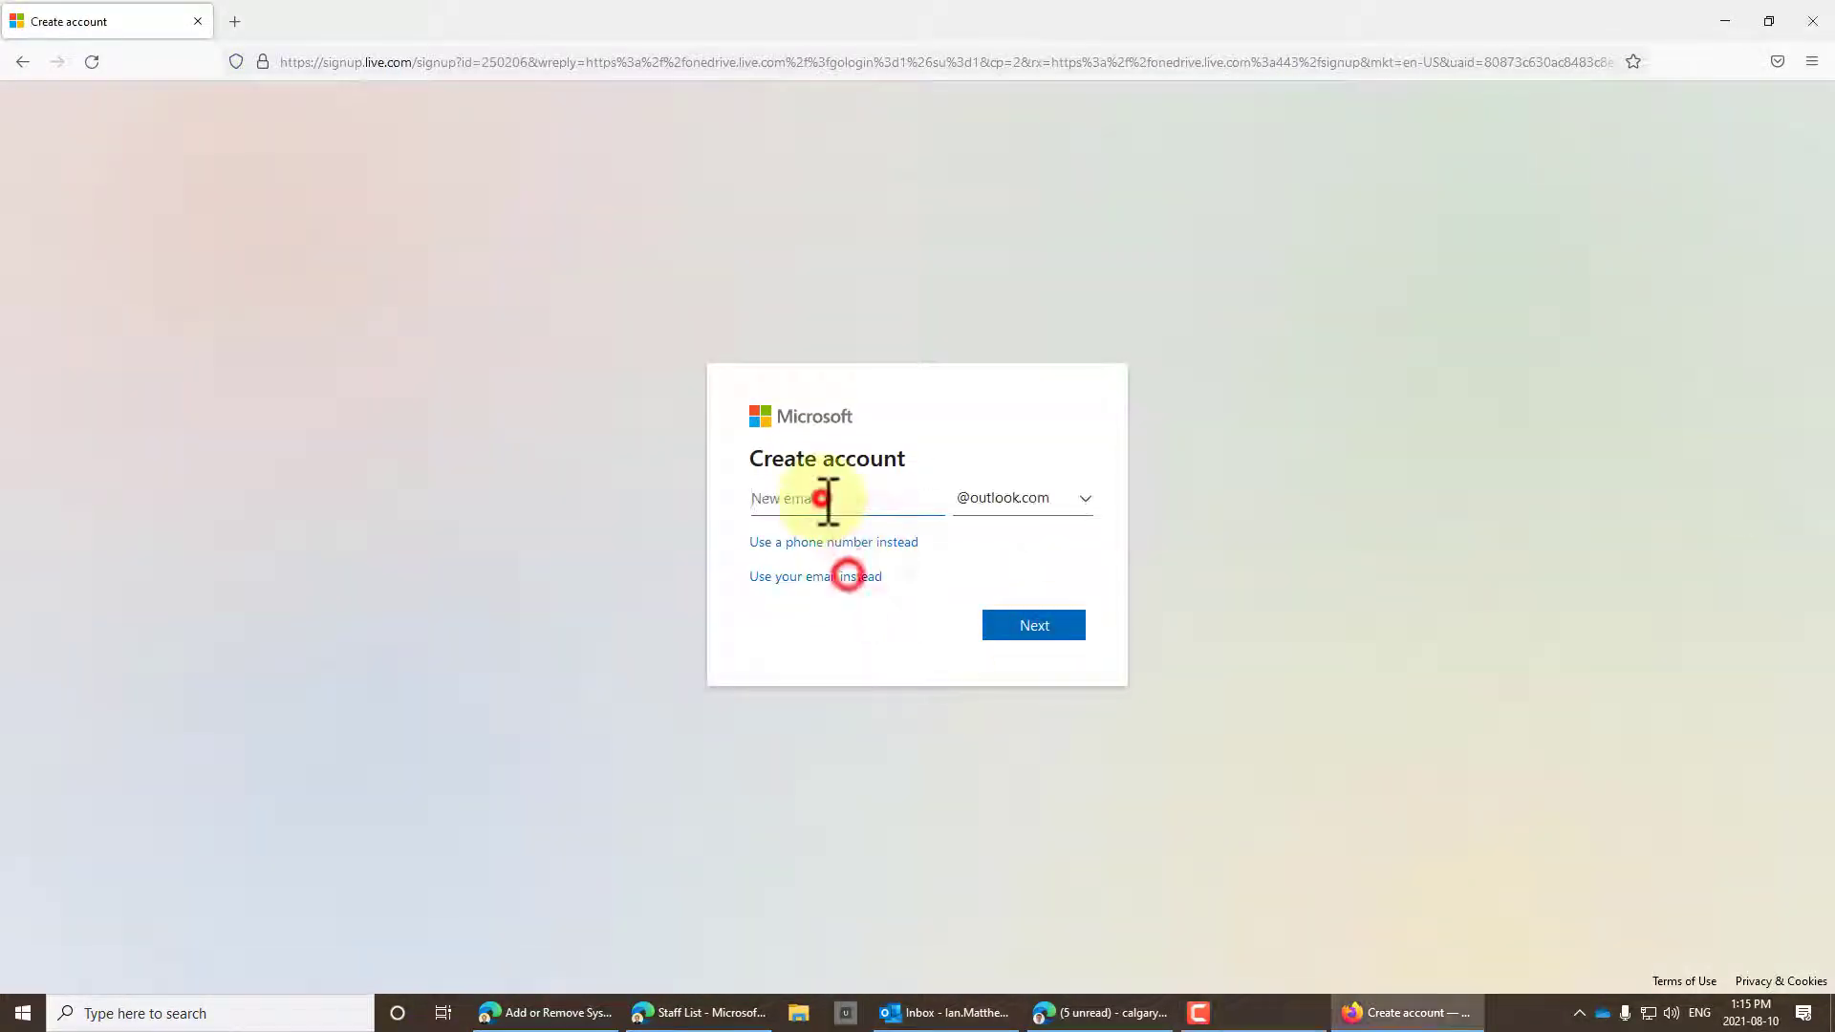
click(1004, 625)
text(************)
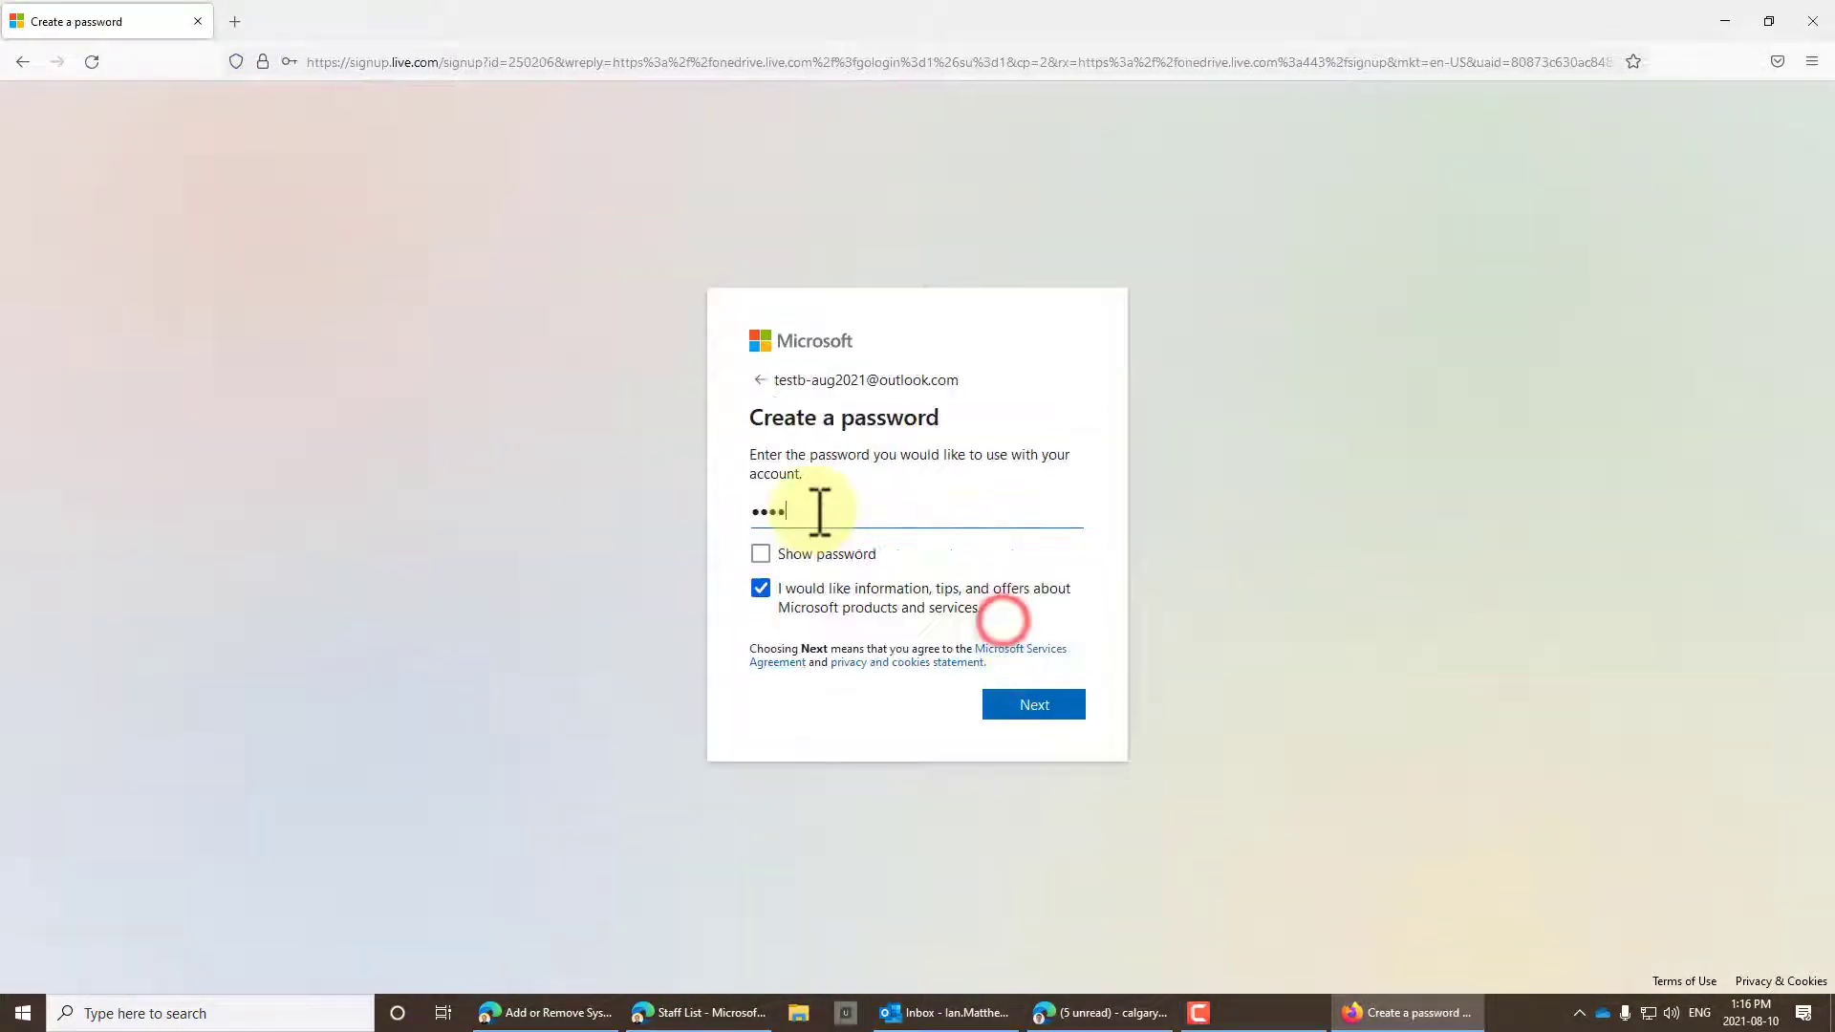
click(1056, 707)
click(475, 307)
Enter the new account holder's first and last name.
click(824, 554)
text(Test)
key(Tab)
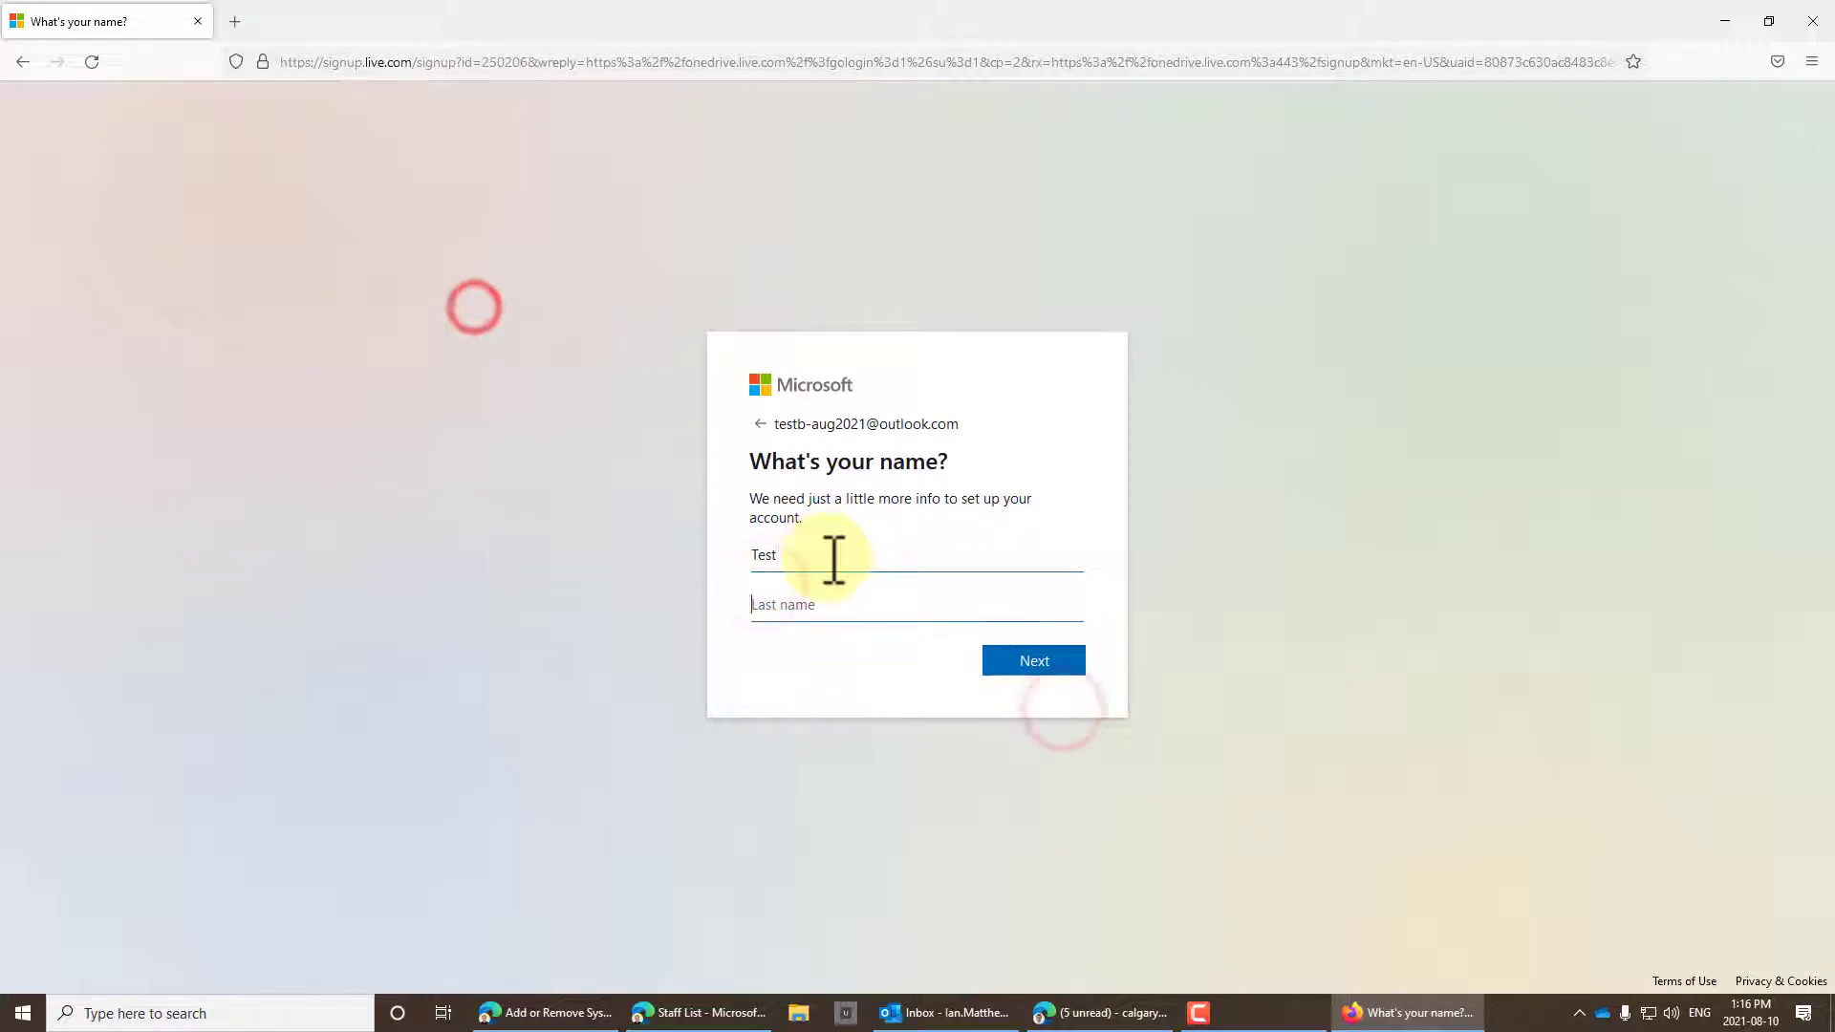
text(User)
click(1033, 661)
click(840, 634)
Set the birthdate to January 1, solve the rotation puzzle, and stay signed in.
click(779, 304)
click(935, 630)
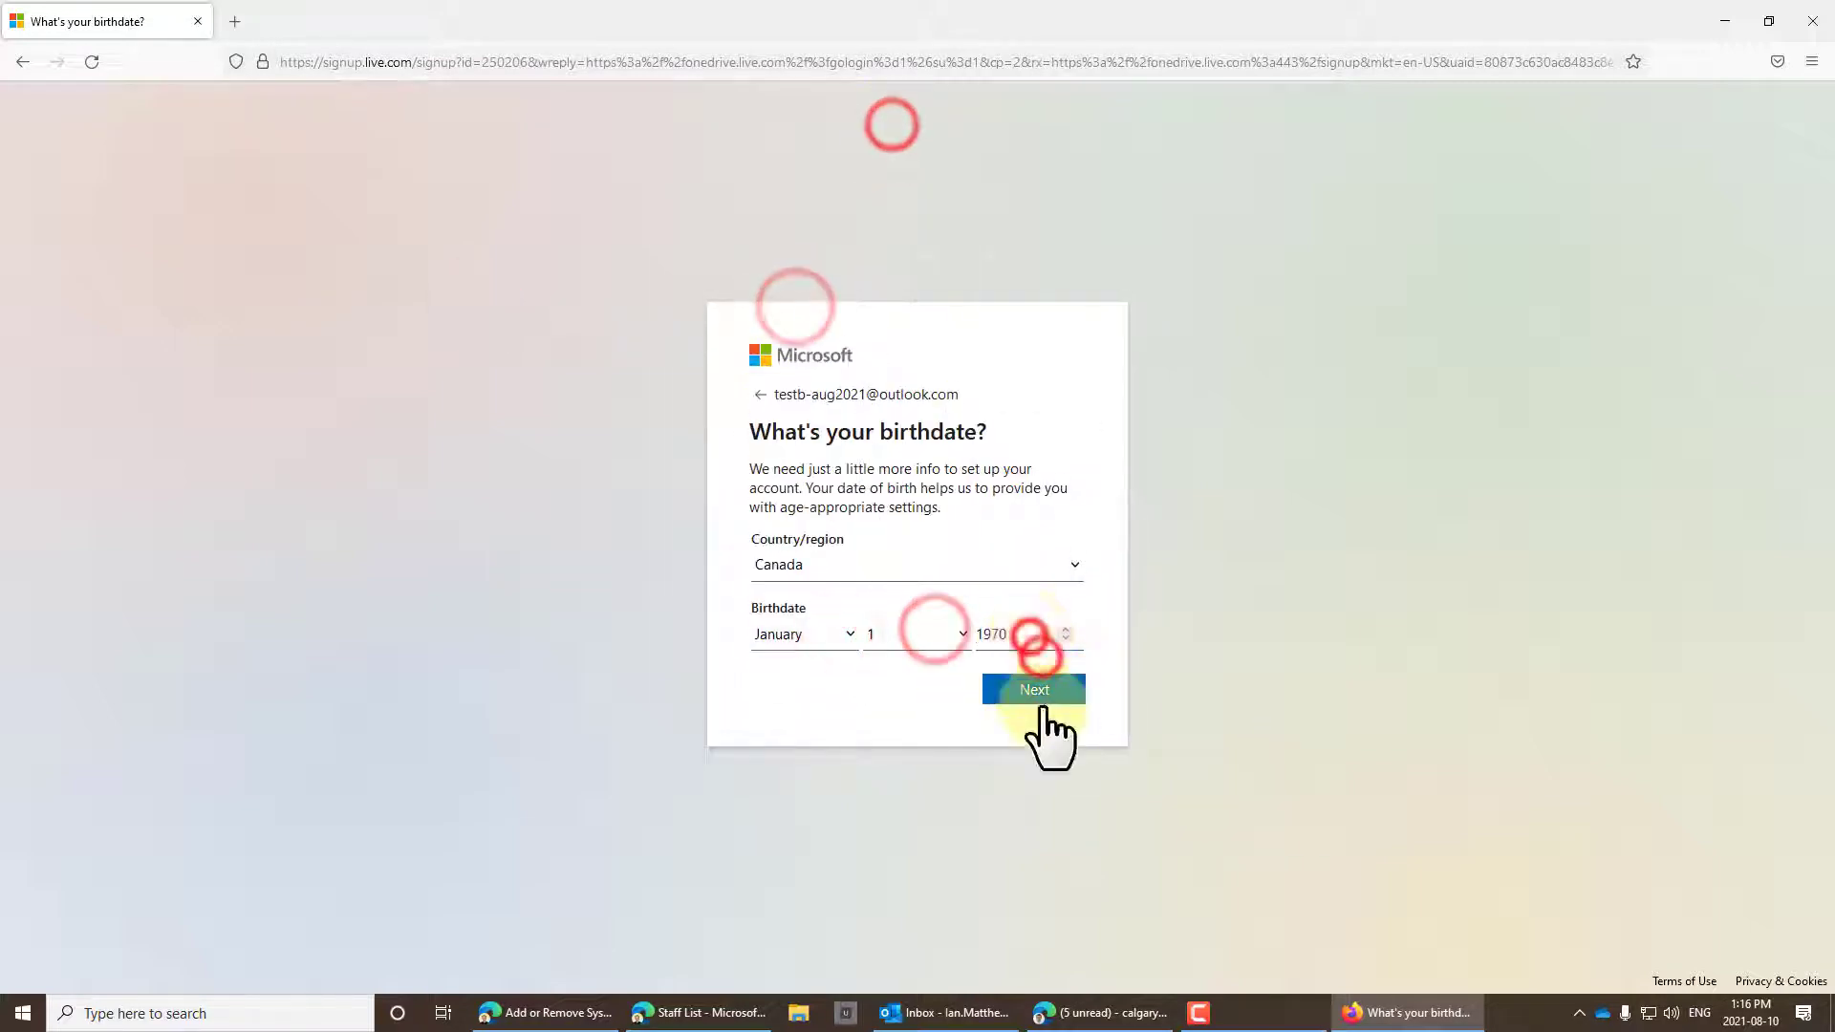
click(1037, 690)
click(911, 635)
click(983, 528)
click(986, 530)
click(930, 642)
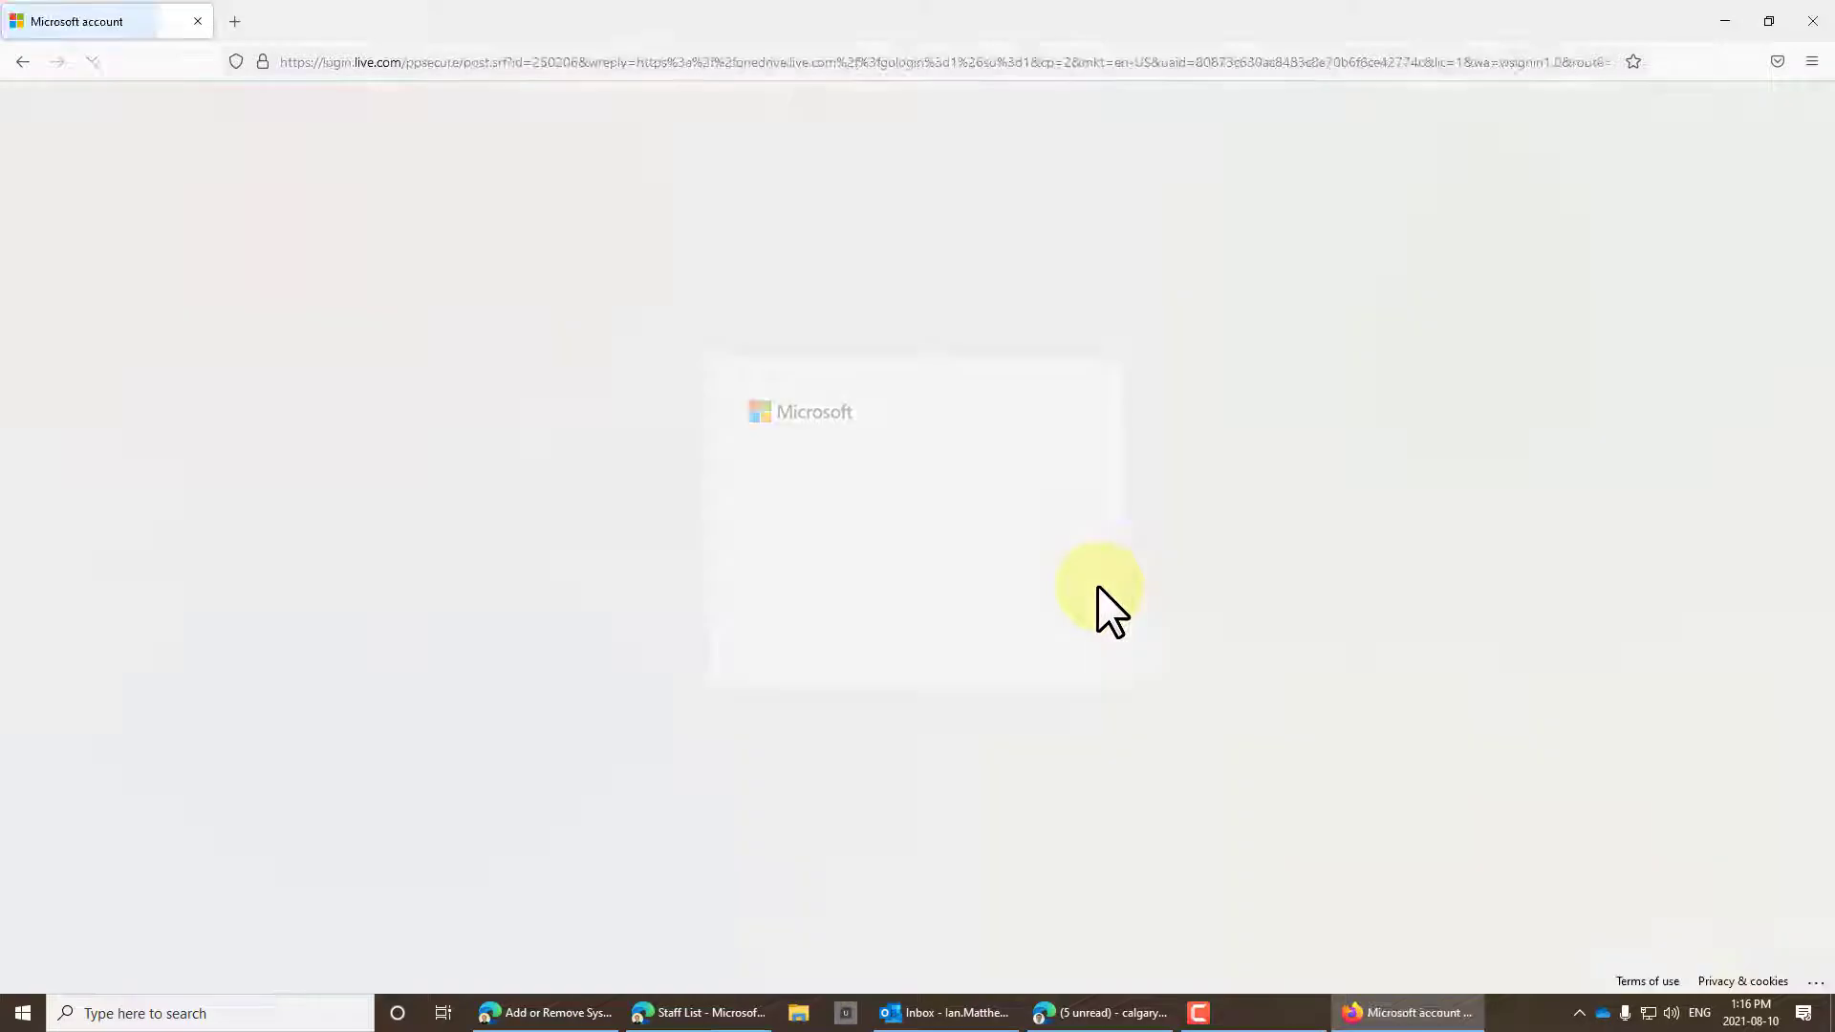
click(1030, 638)
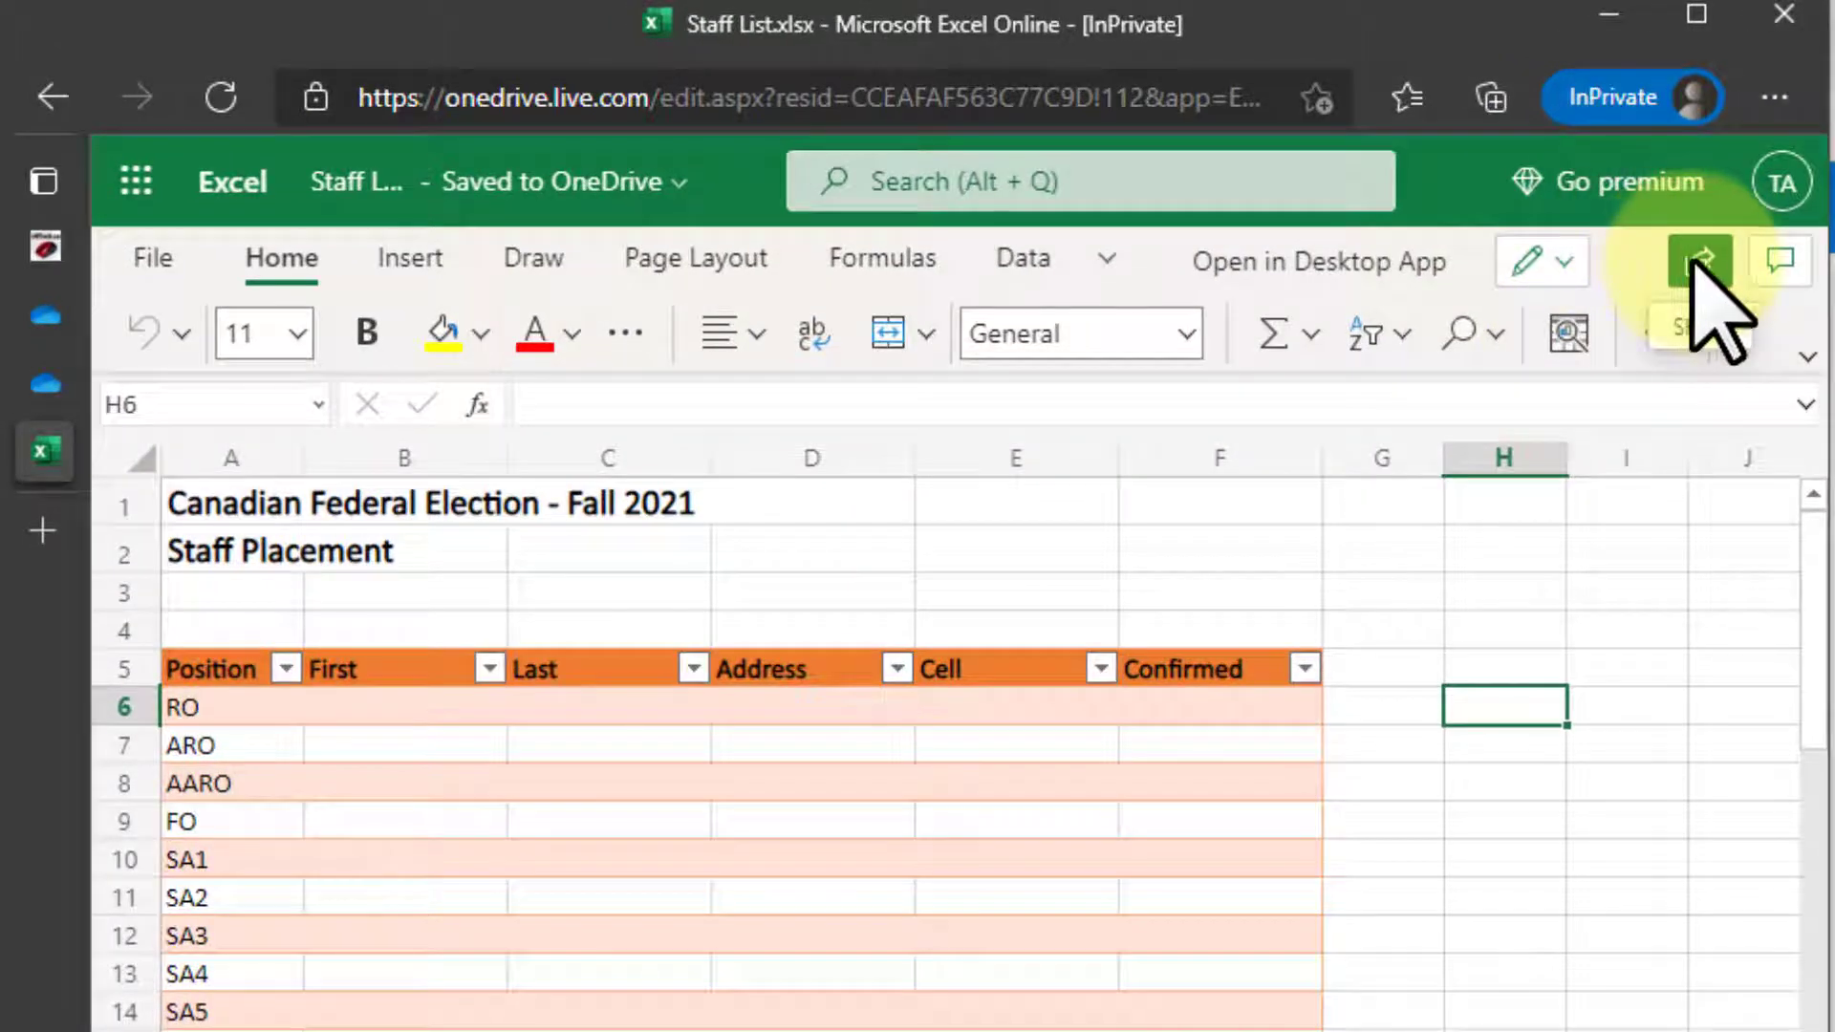
Copy an 'Anyone with the link can edit' sharing link for Staff List, then show the app launcher.
click(1697, 262)
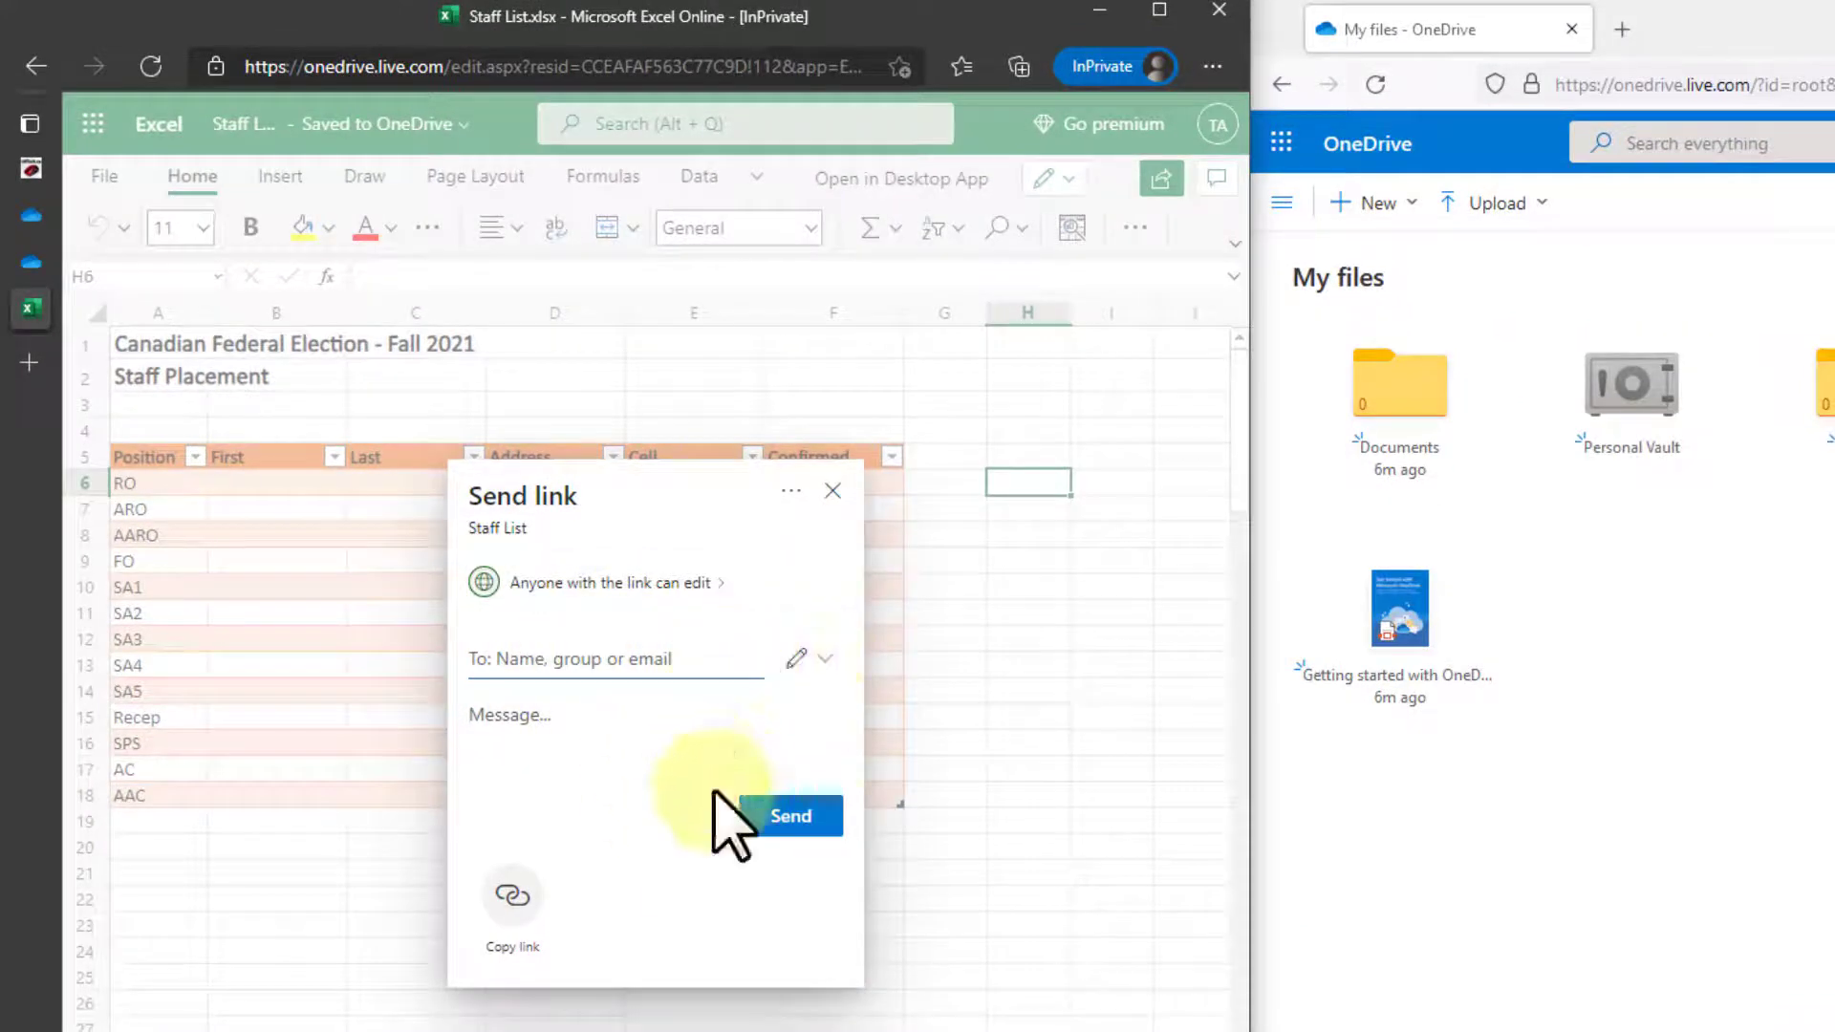
click(513, 903)
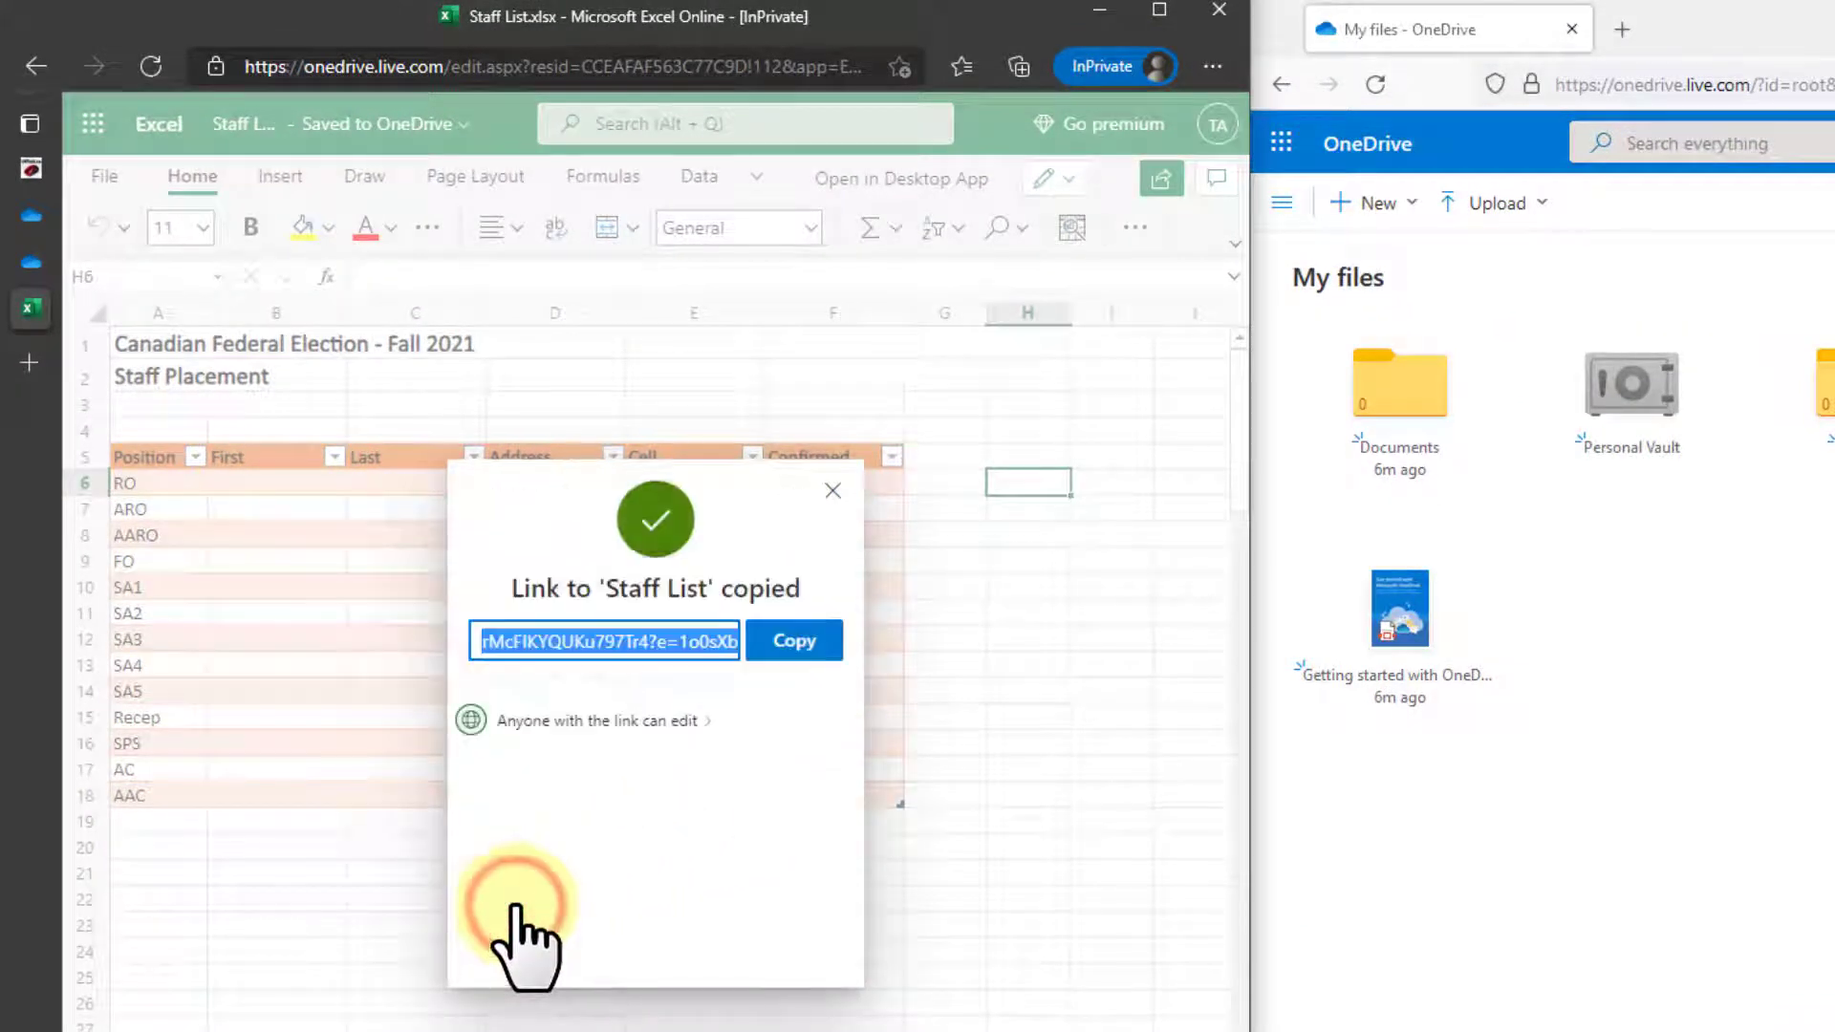
click(797, 645)
click(833, 491)
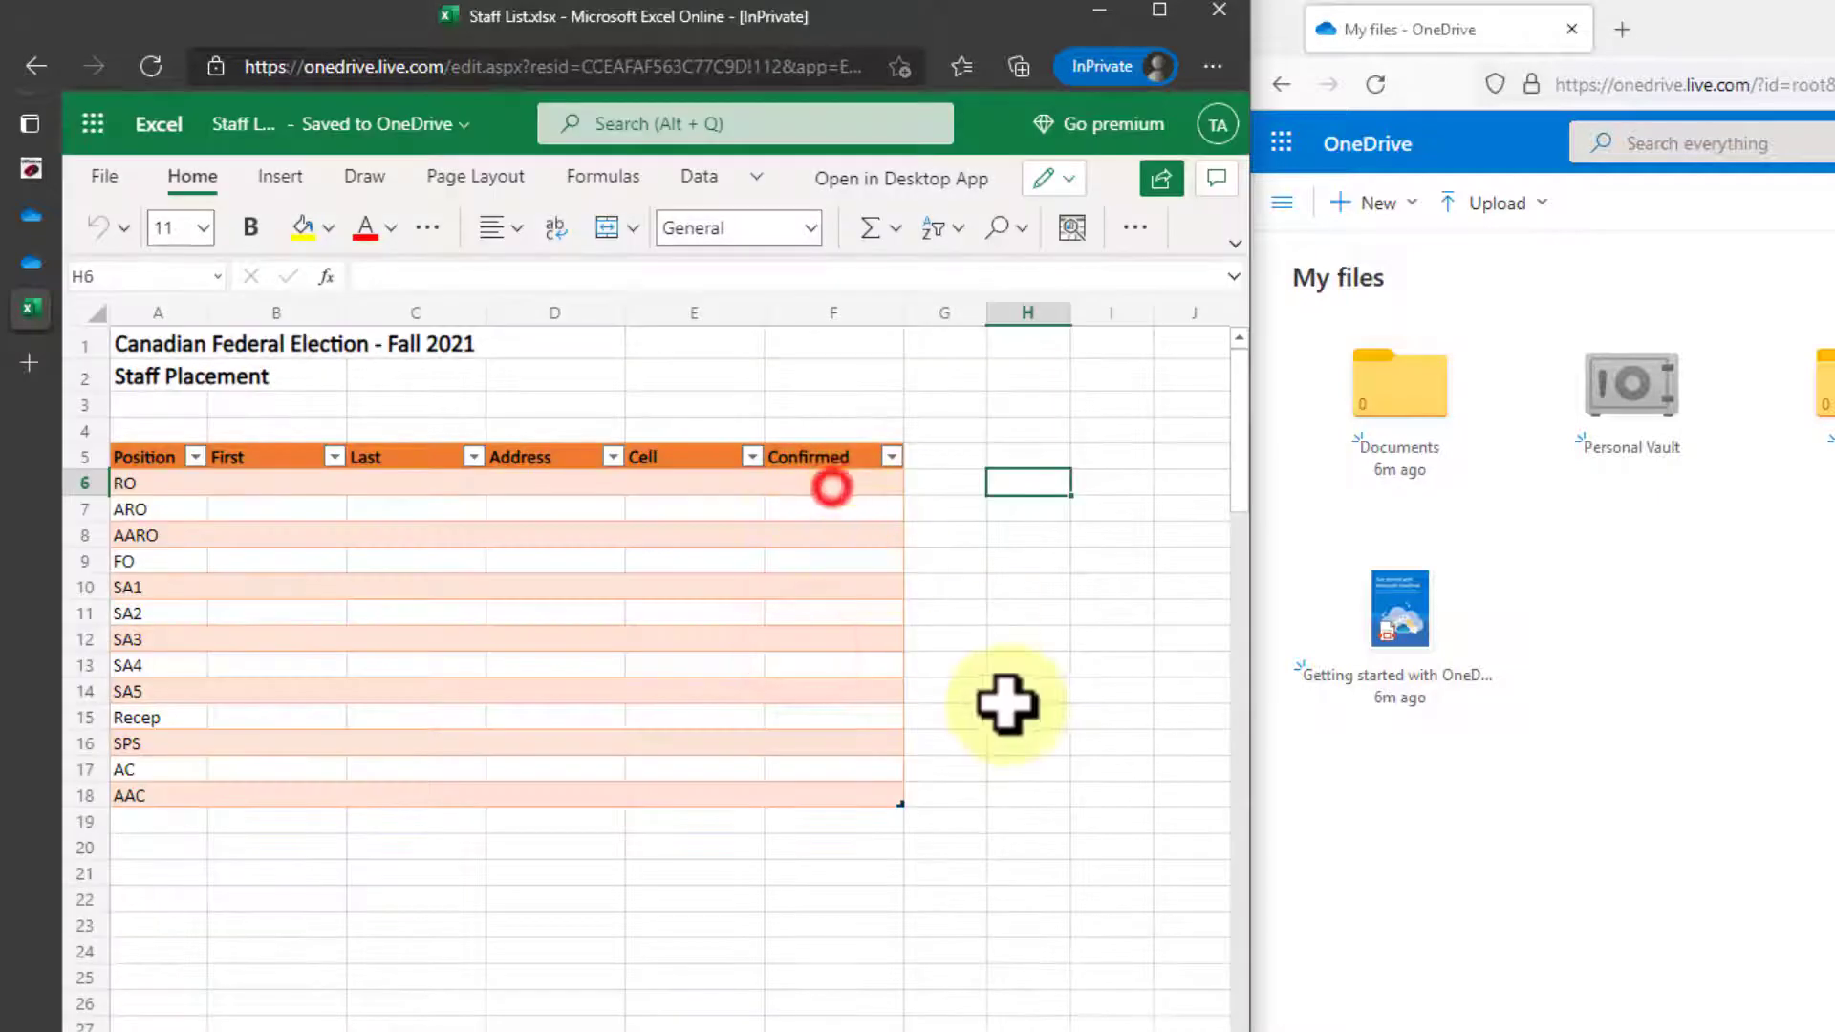
click(1010, 712)
click(92, 123)
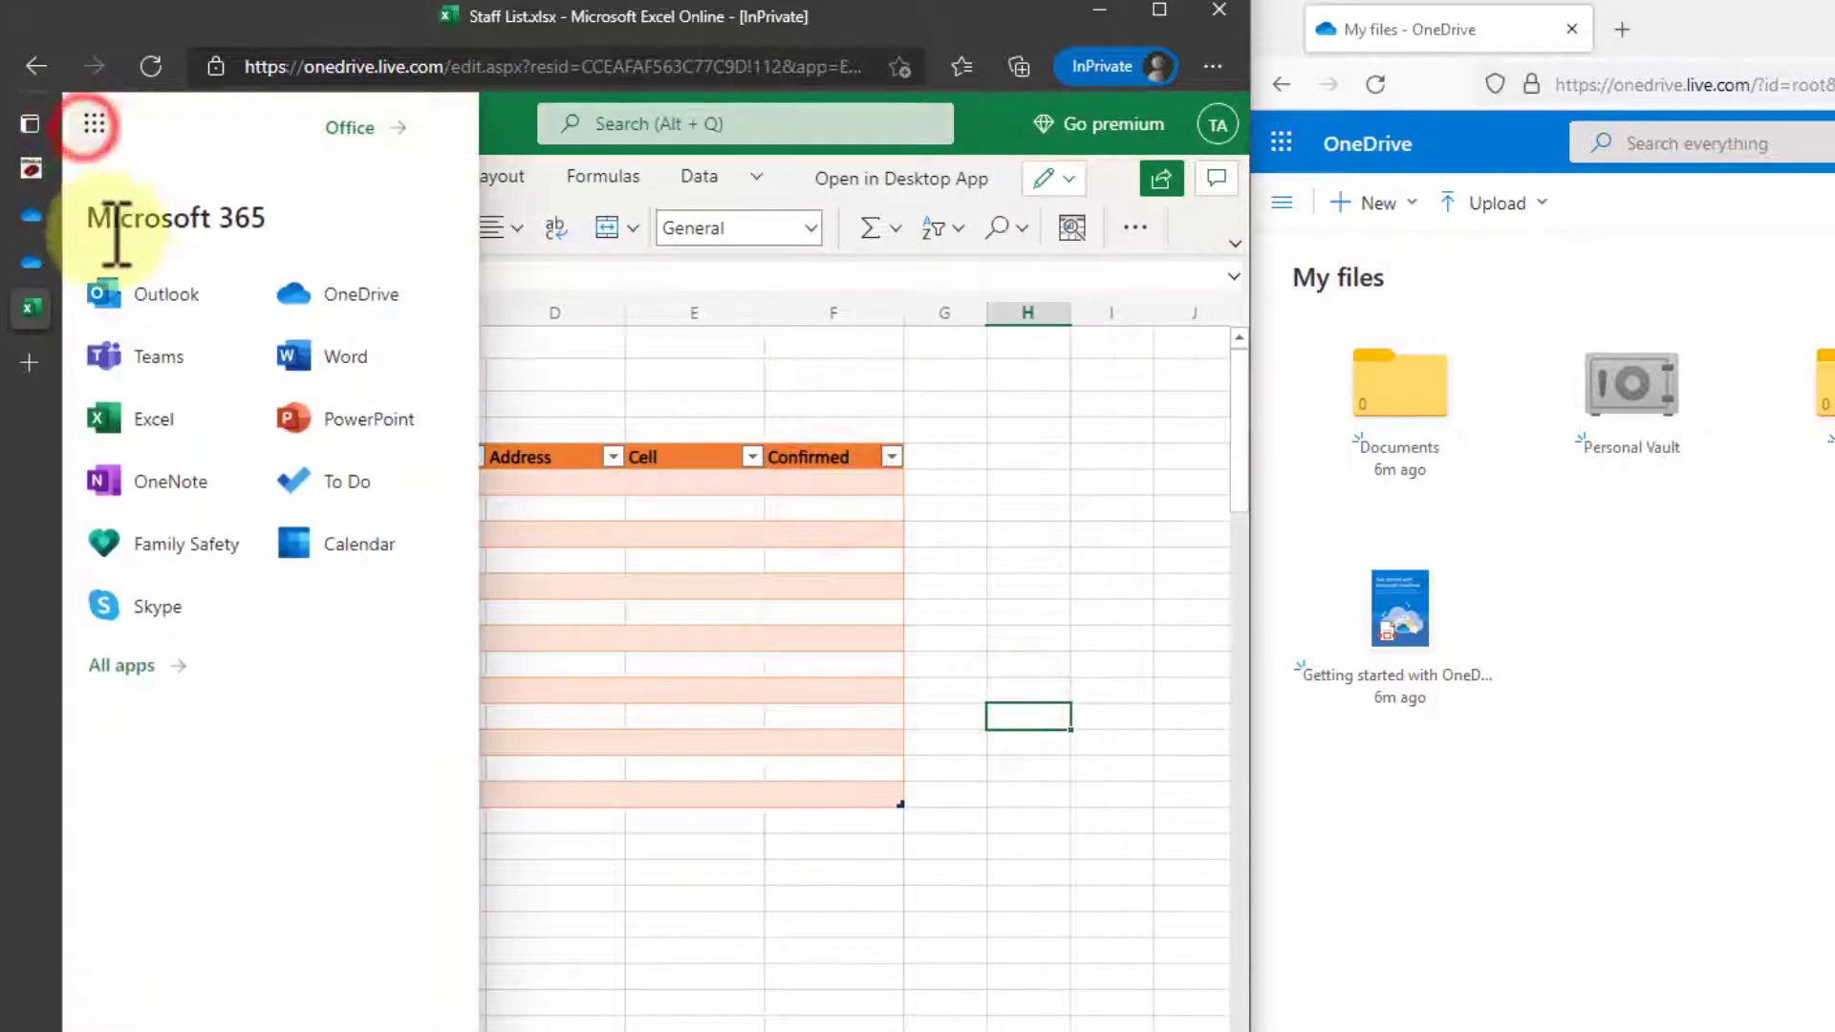
Email the second test account with subject 'Staff Work Sheet', a short greeting and the pasted share link.
click(133, 298)
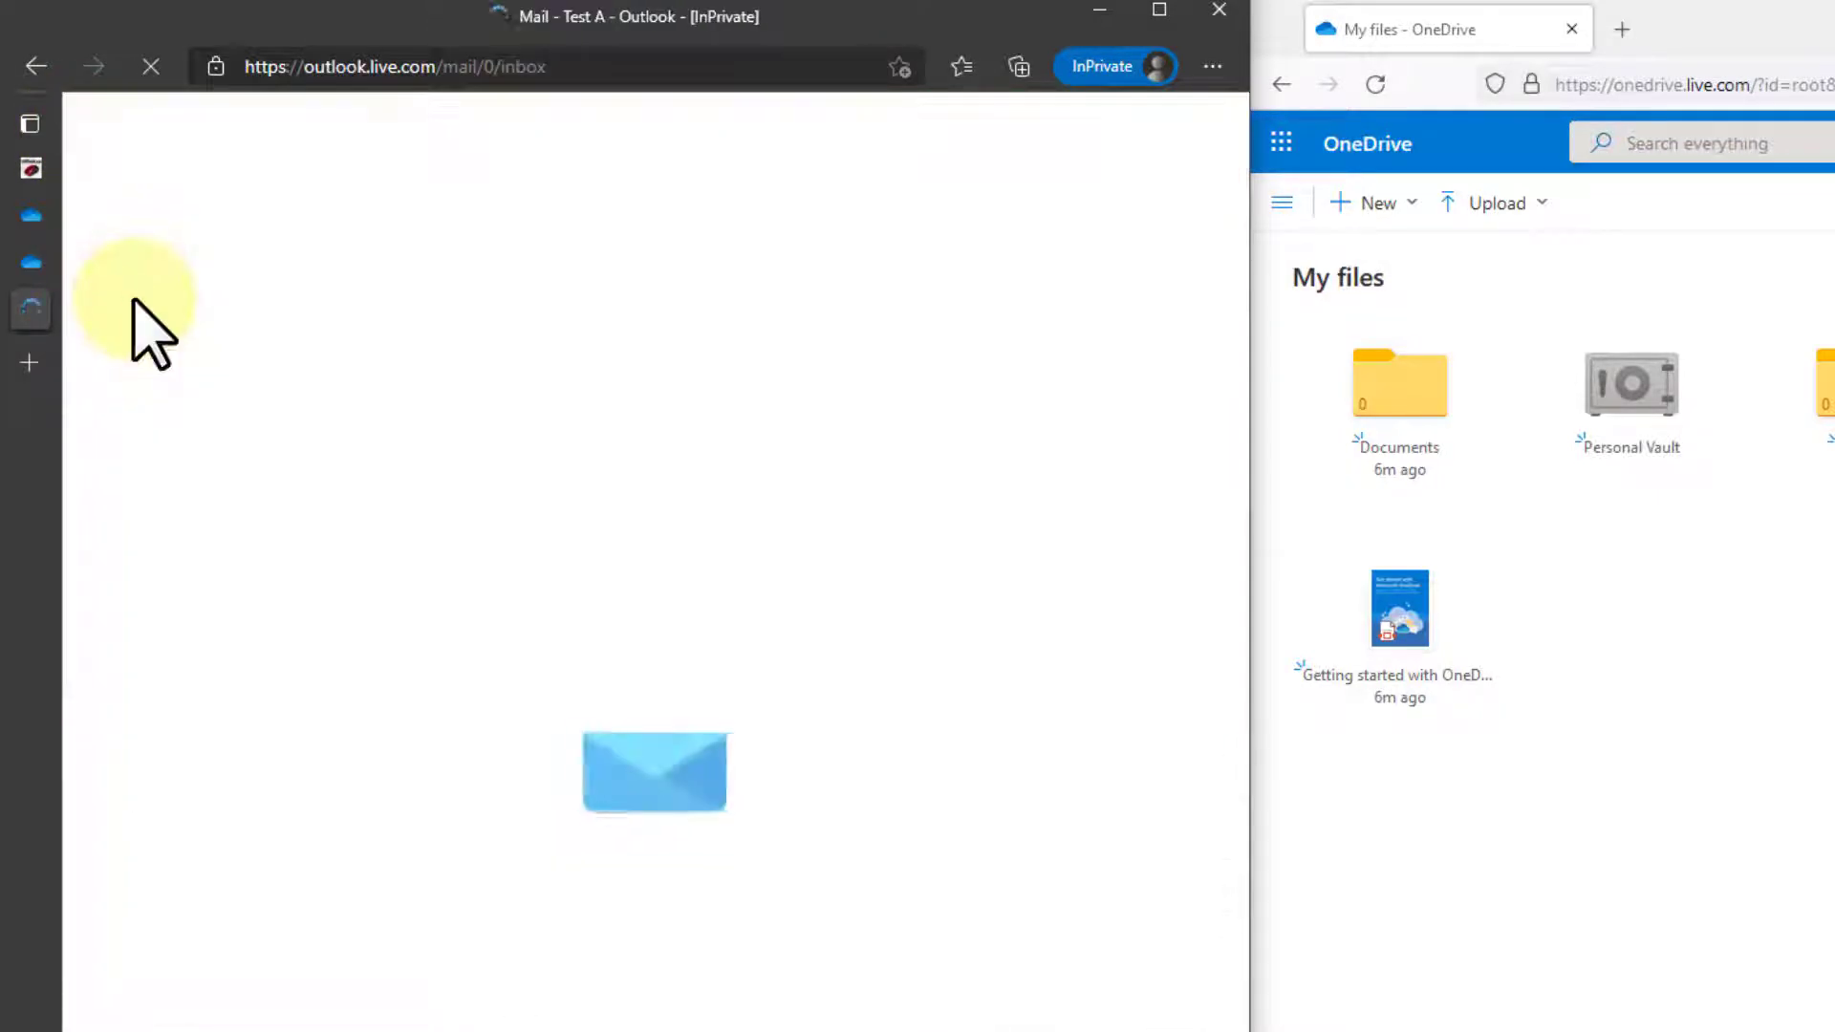
click(254, 187)
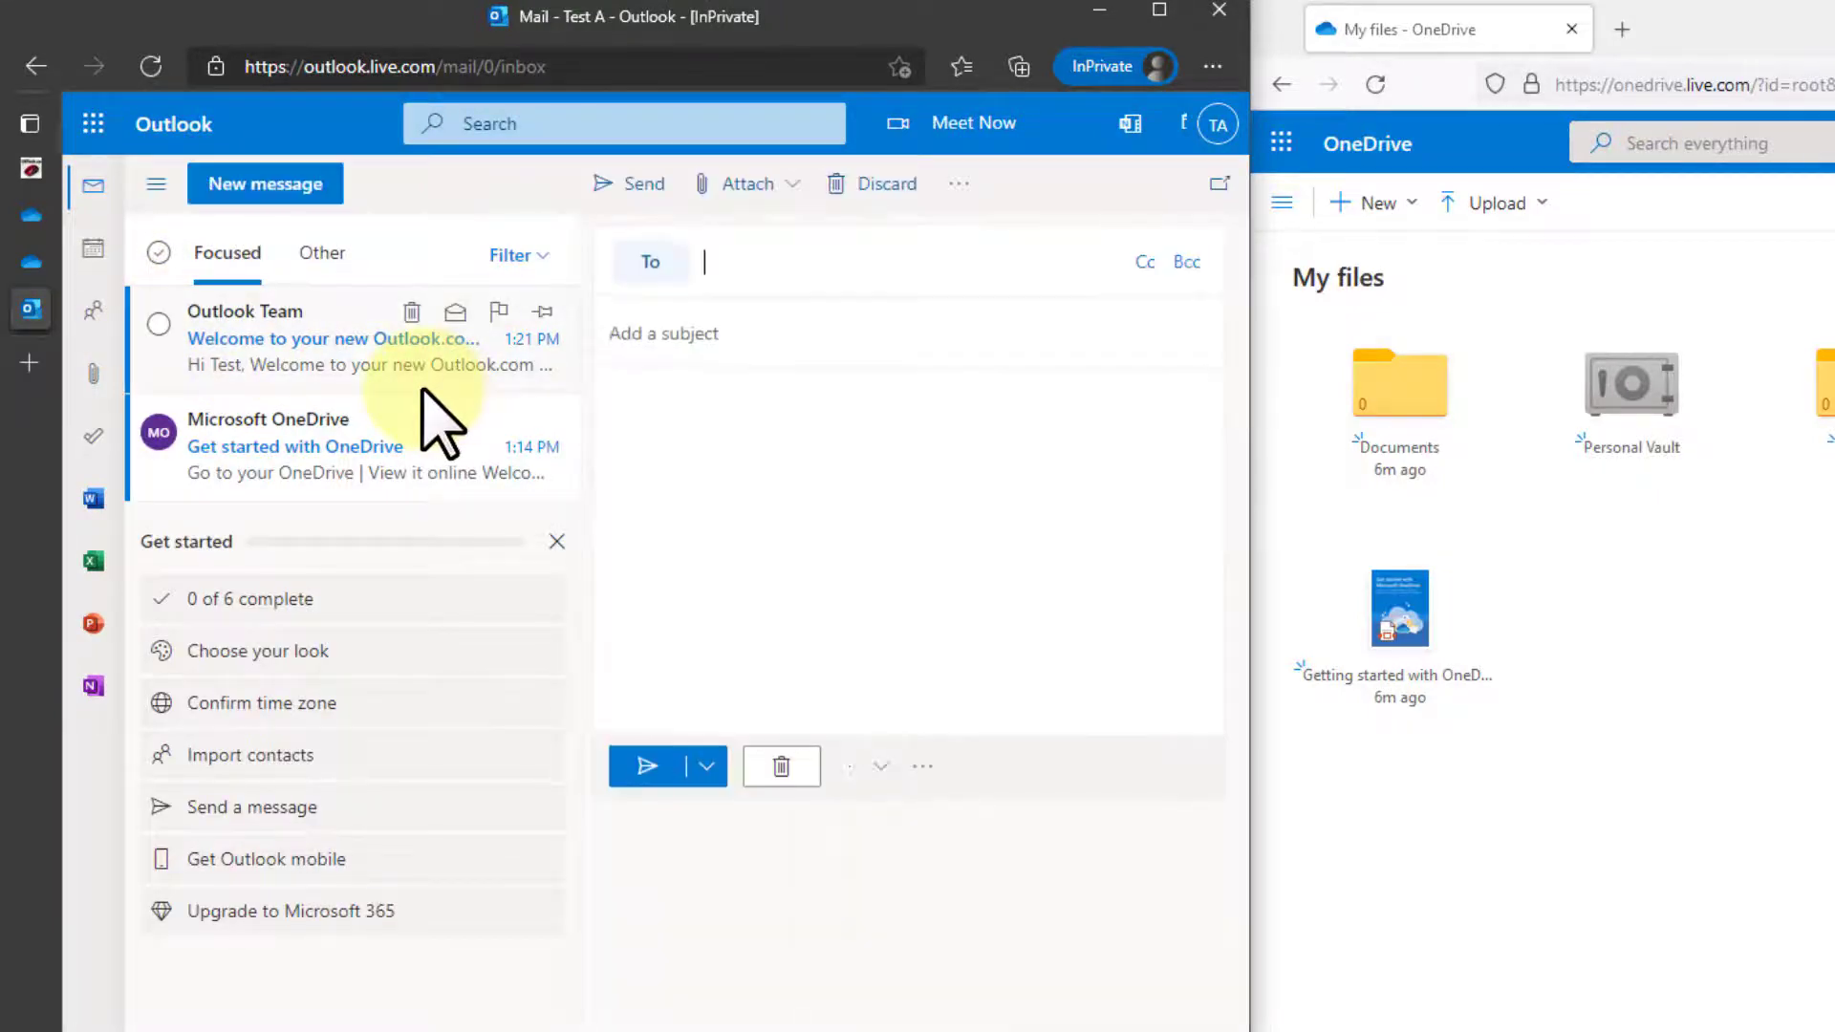
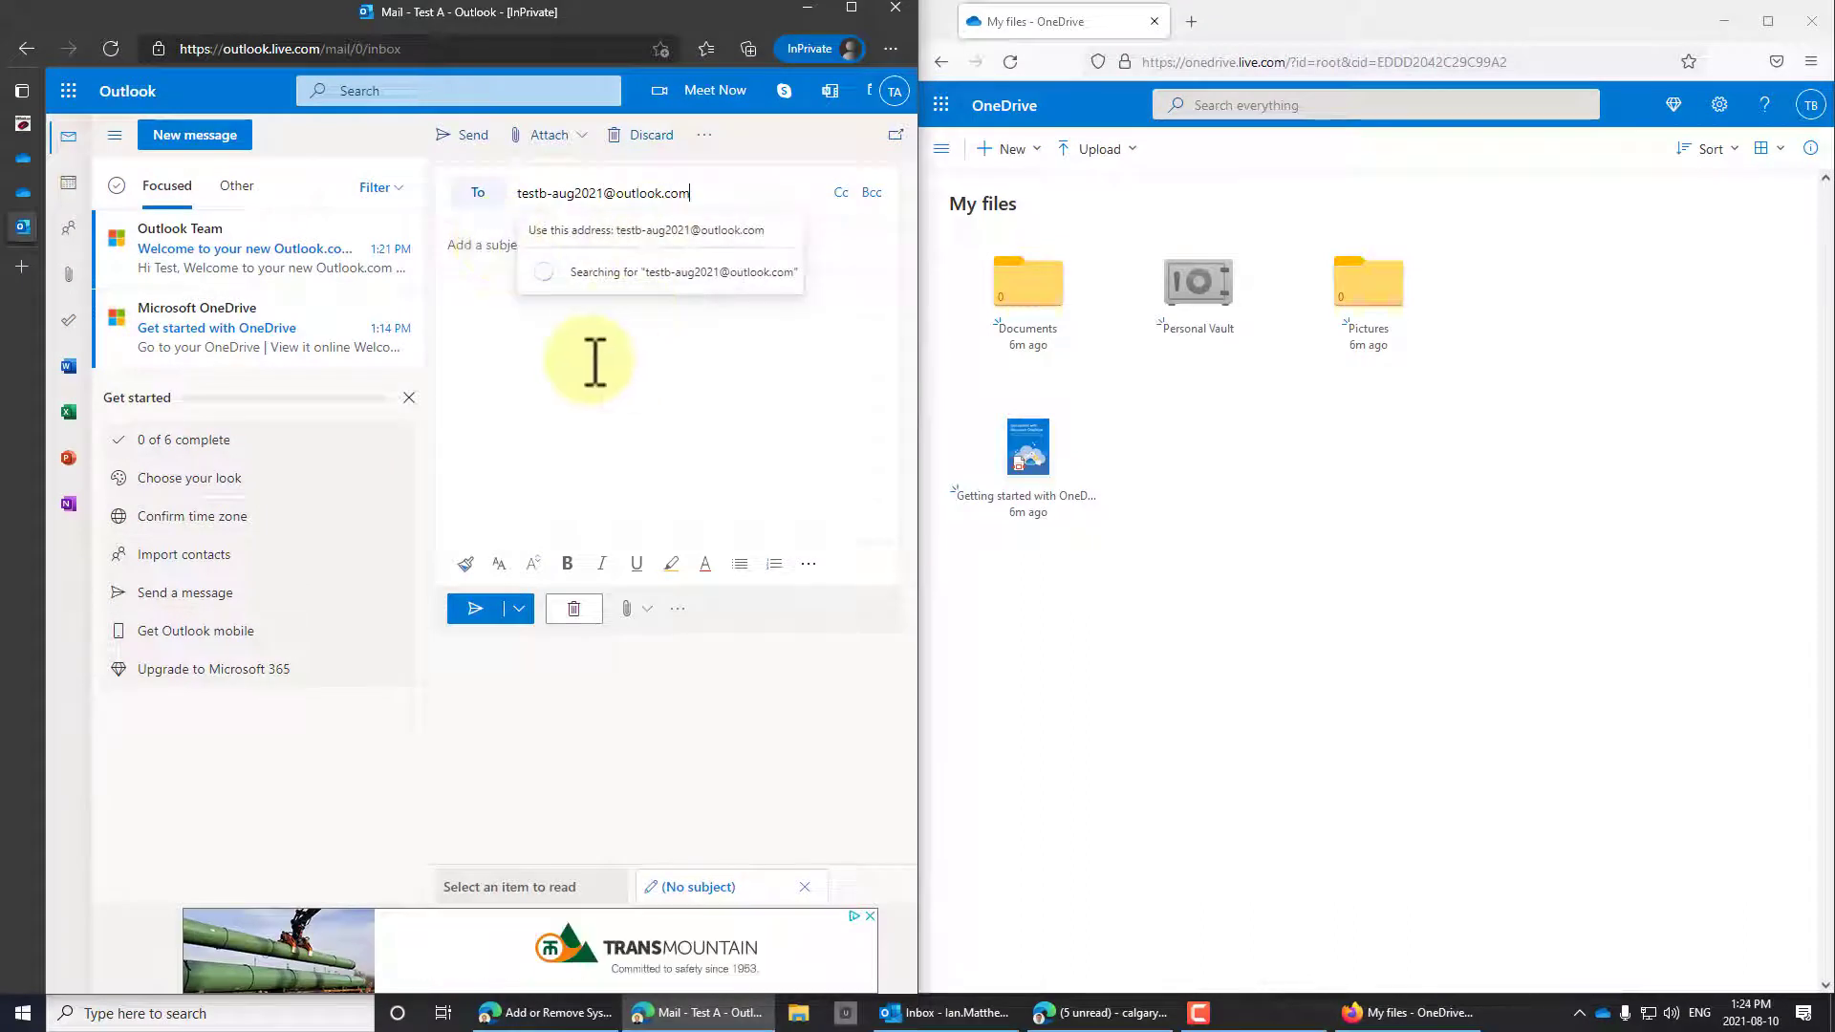
click(627, 230)
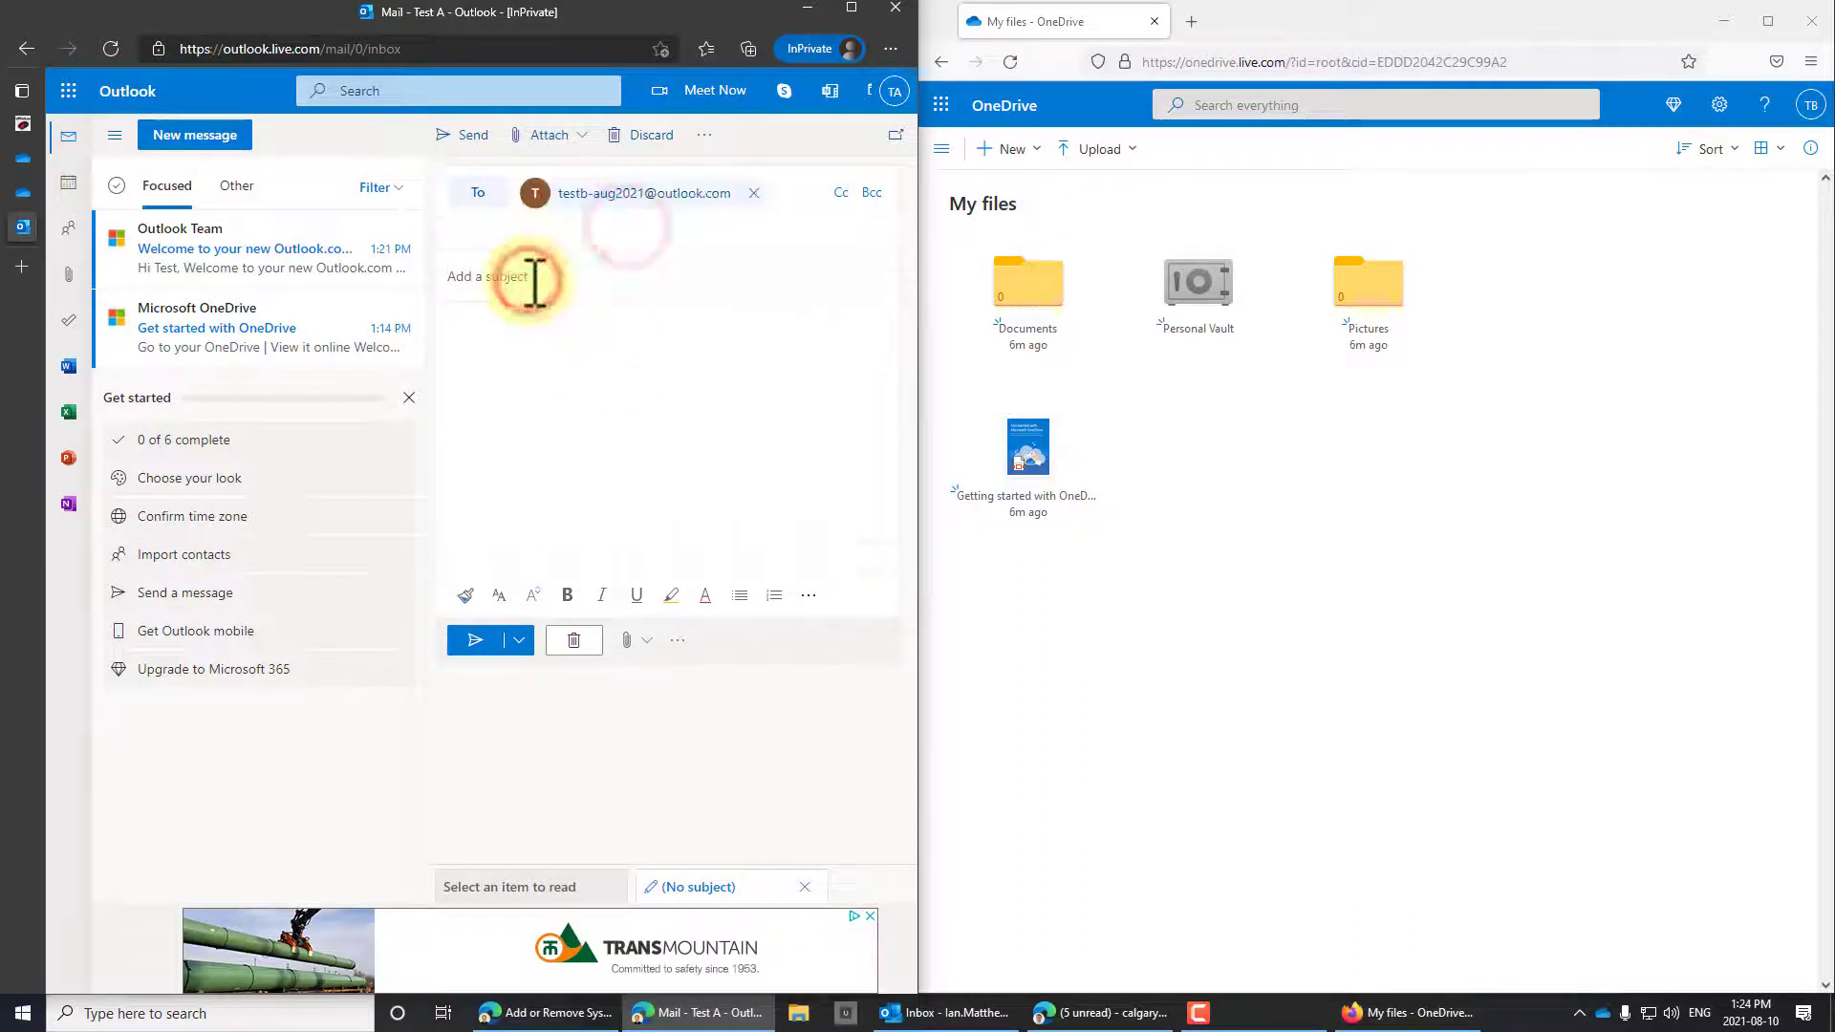
text(Staff Work Sheet)
key(Tab)
text(Hi B)
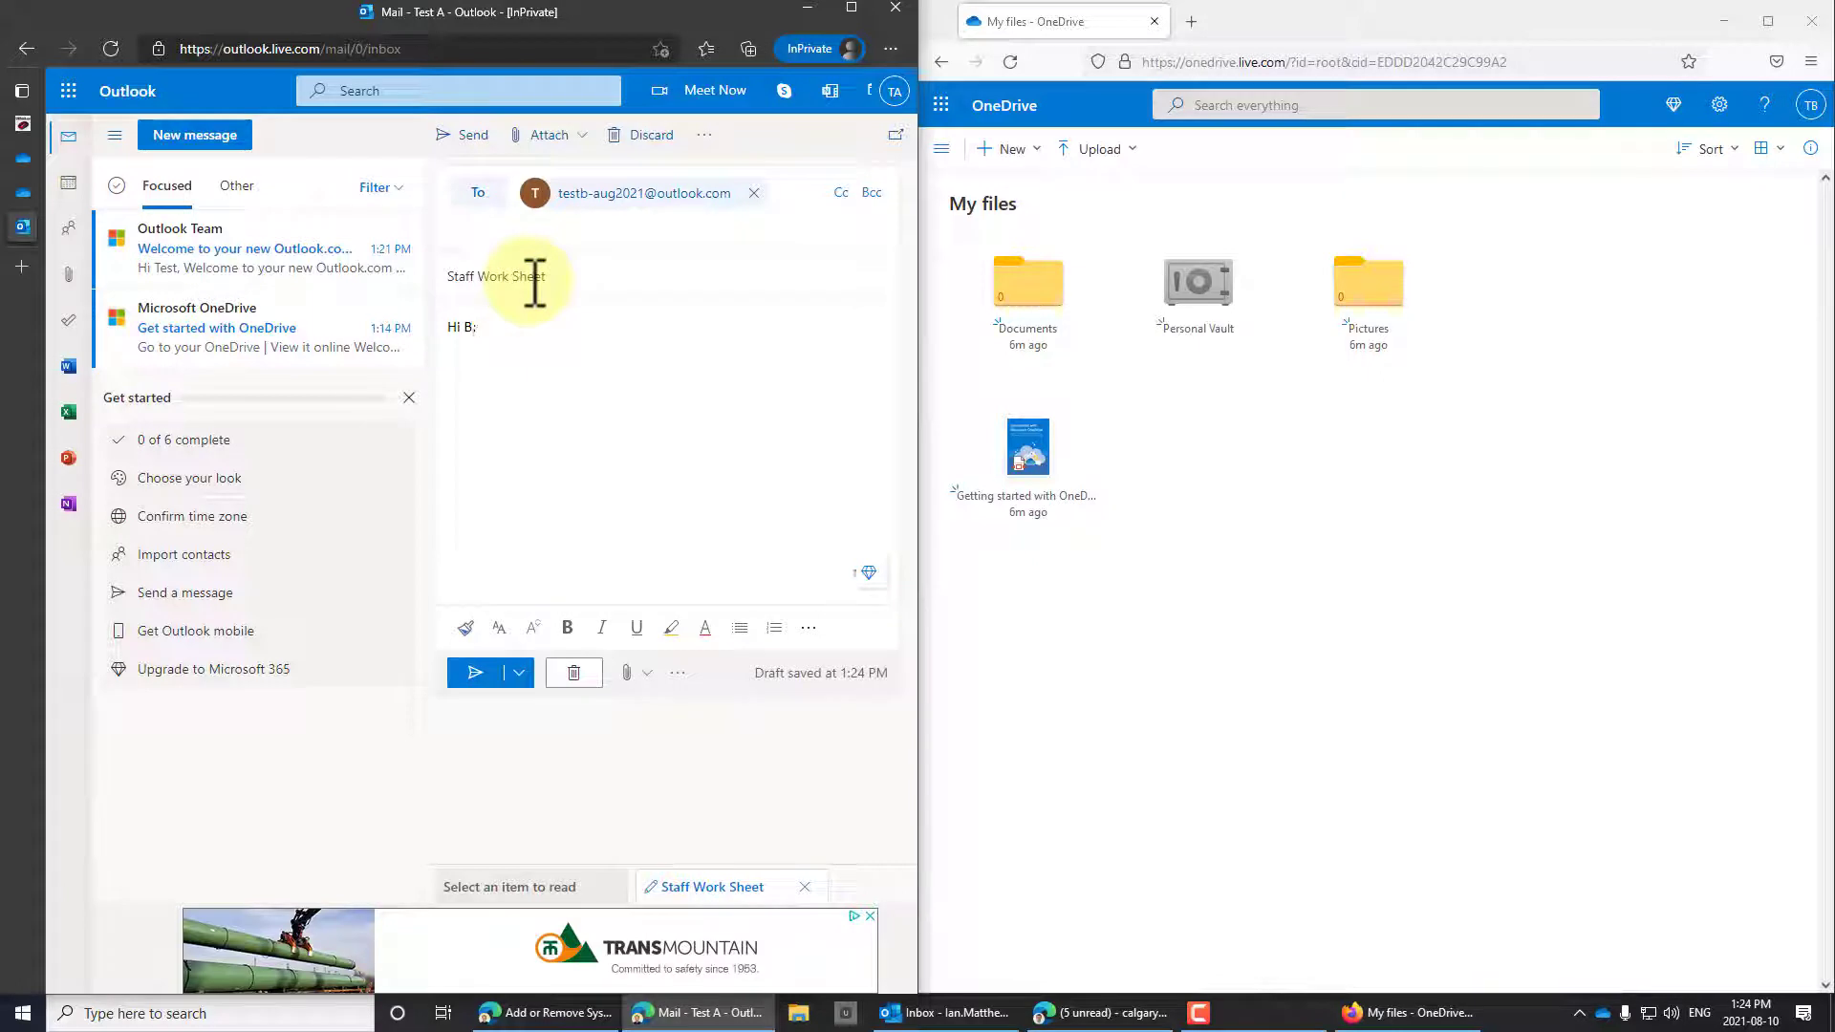
text(staff list so we can work on it together.)
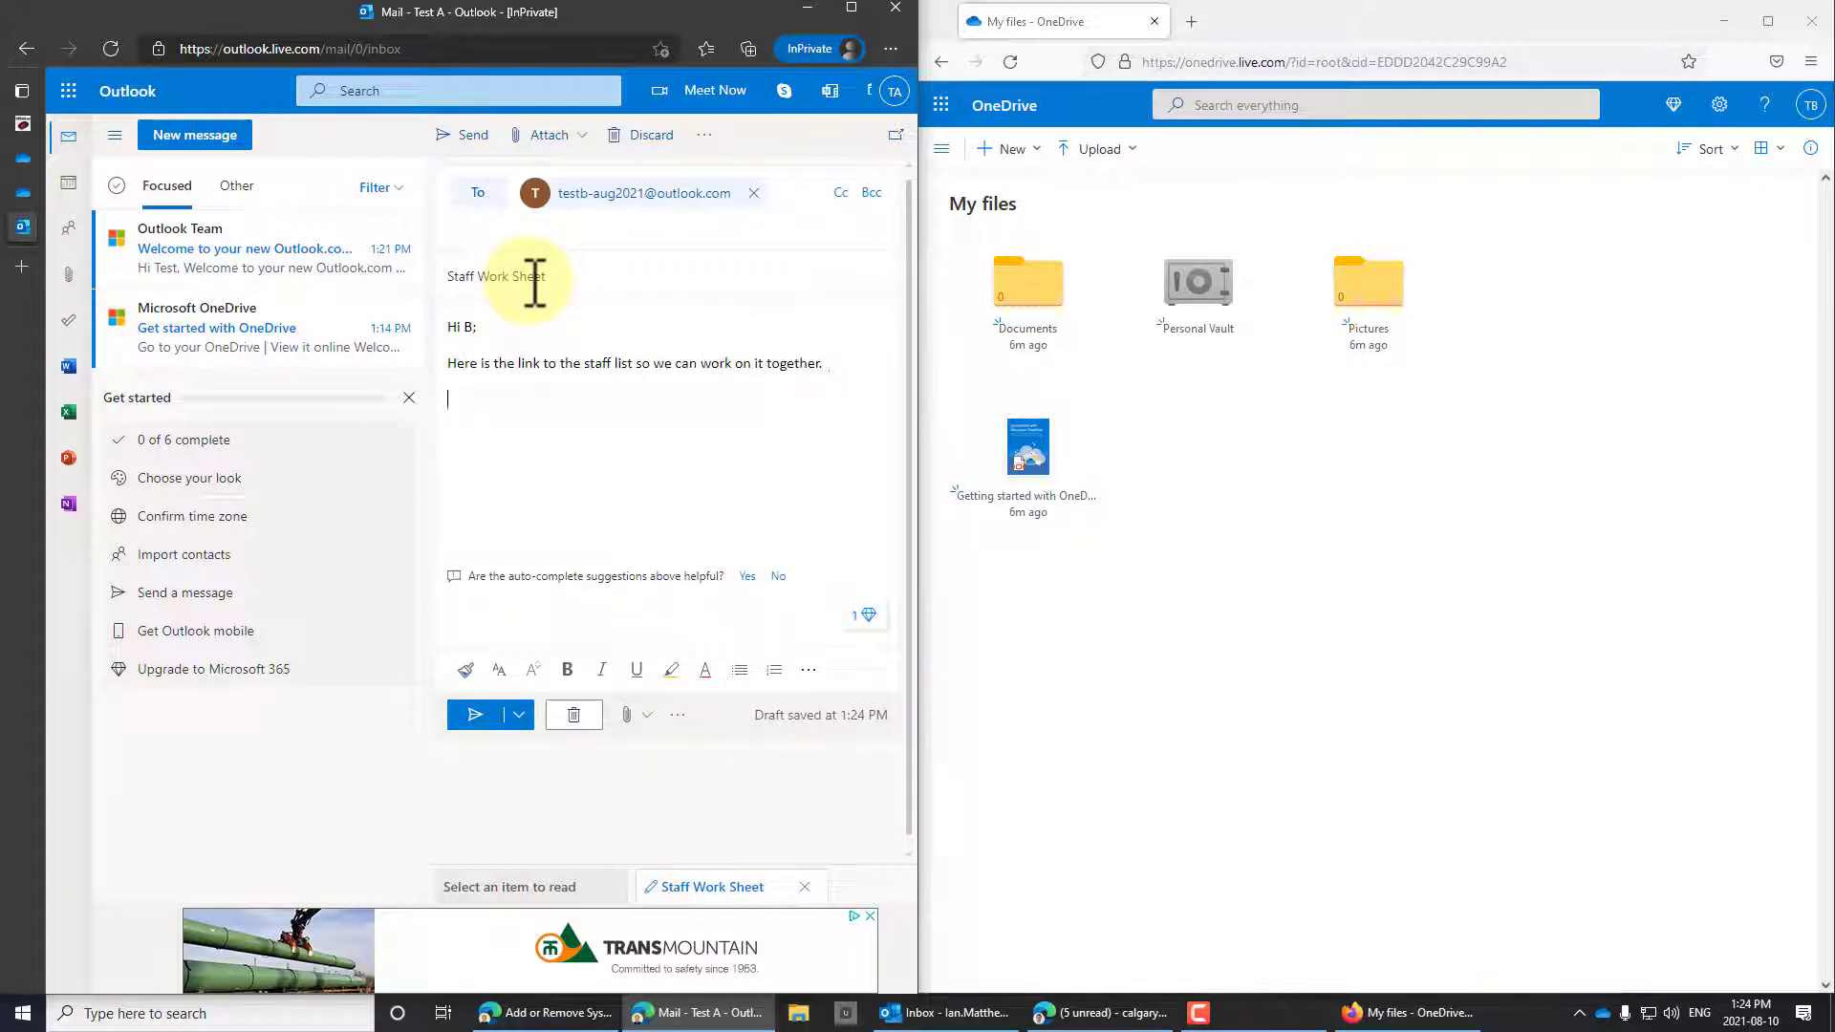
key(ctrl+v)
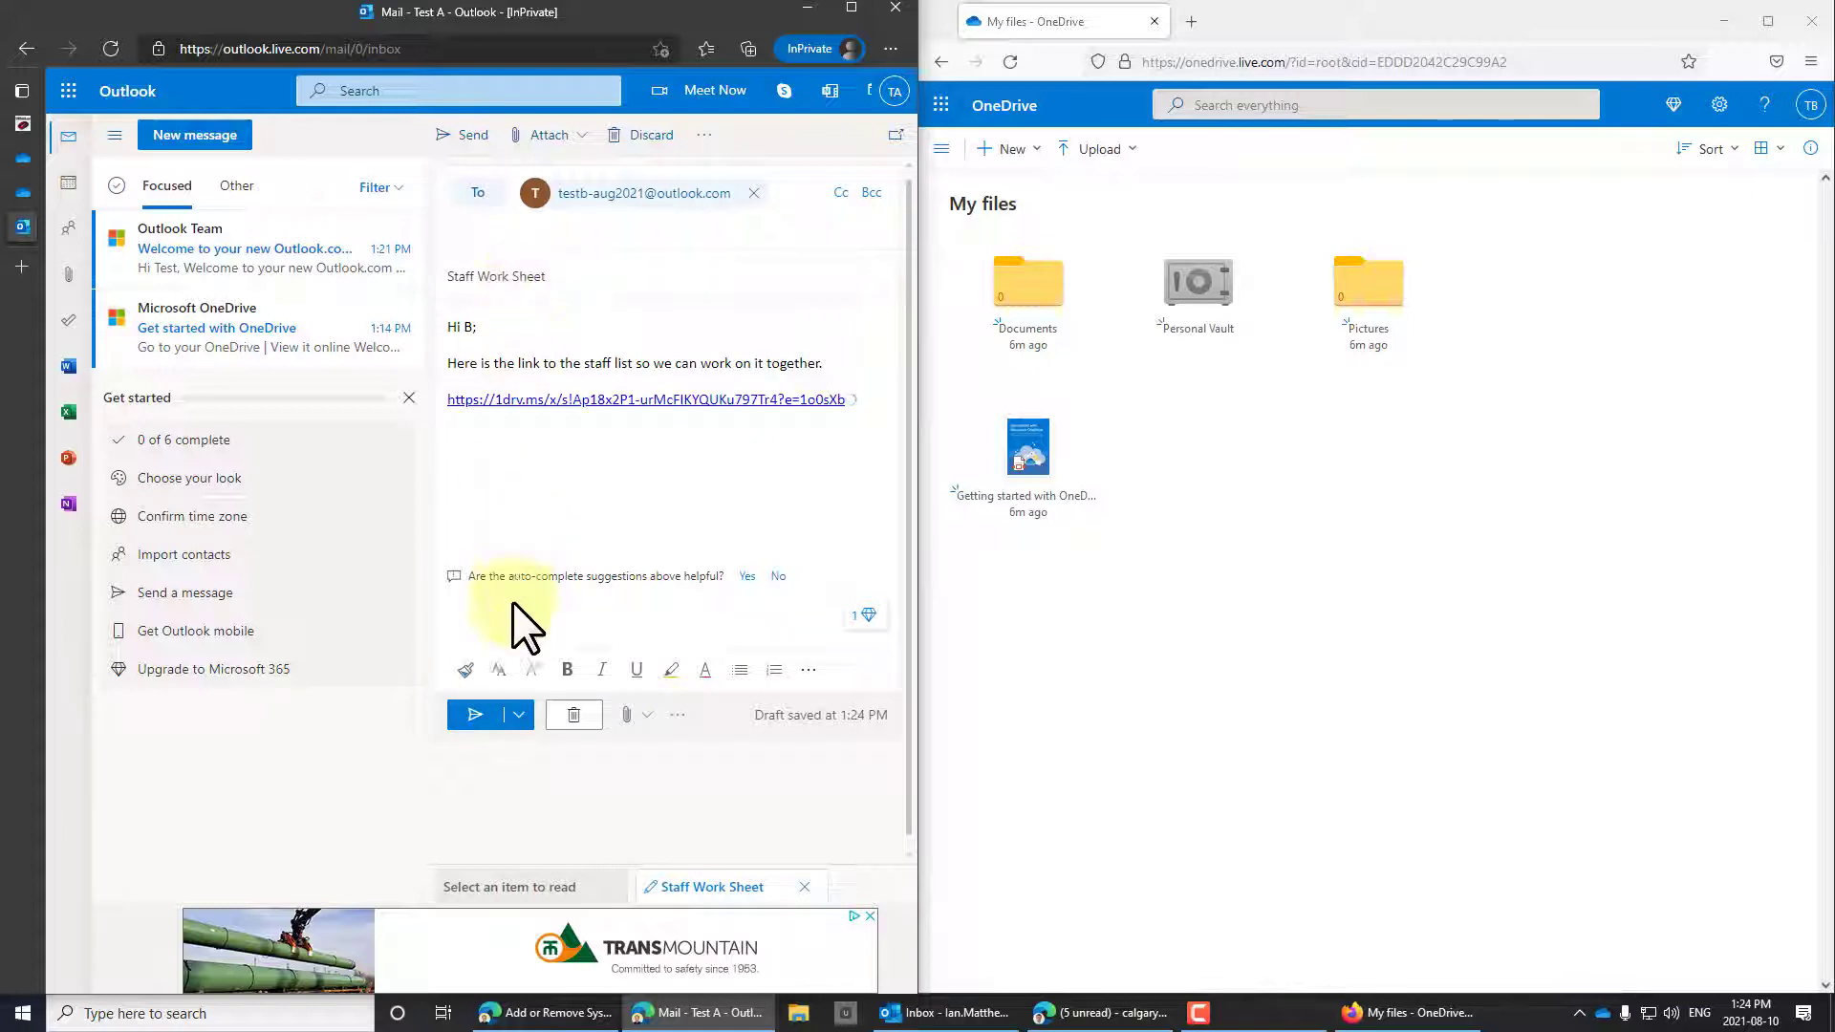
click(474, 717)
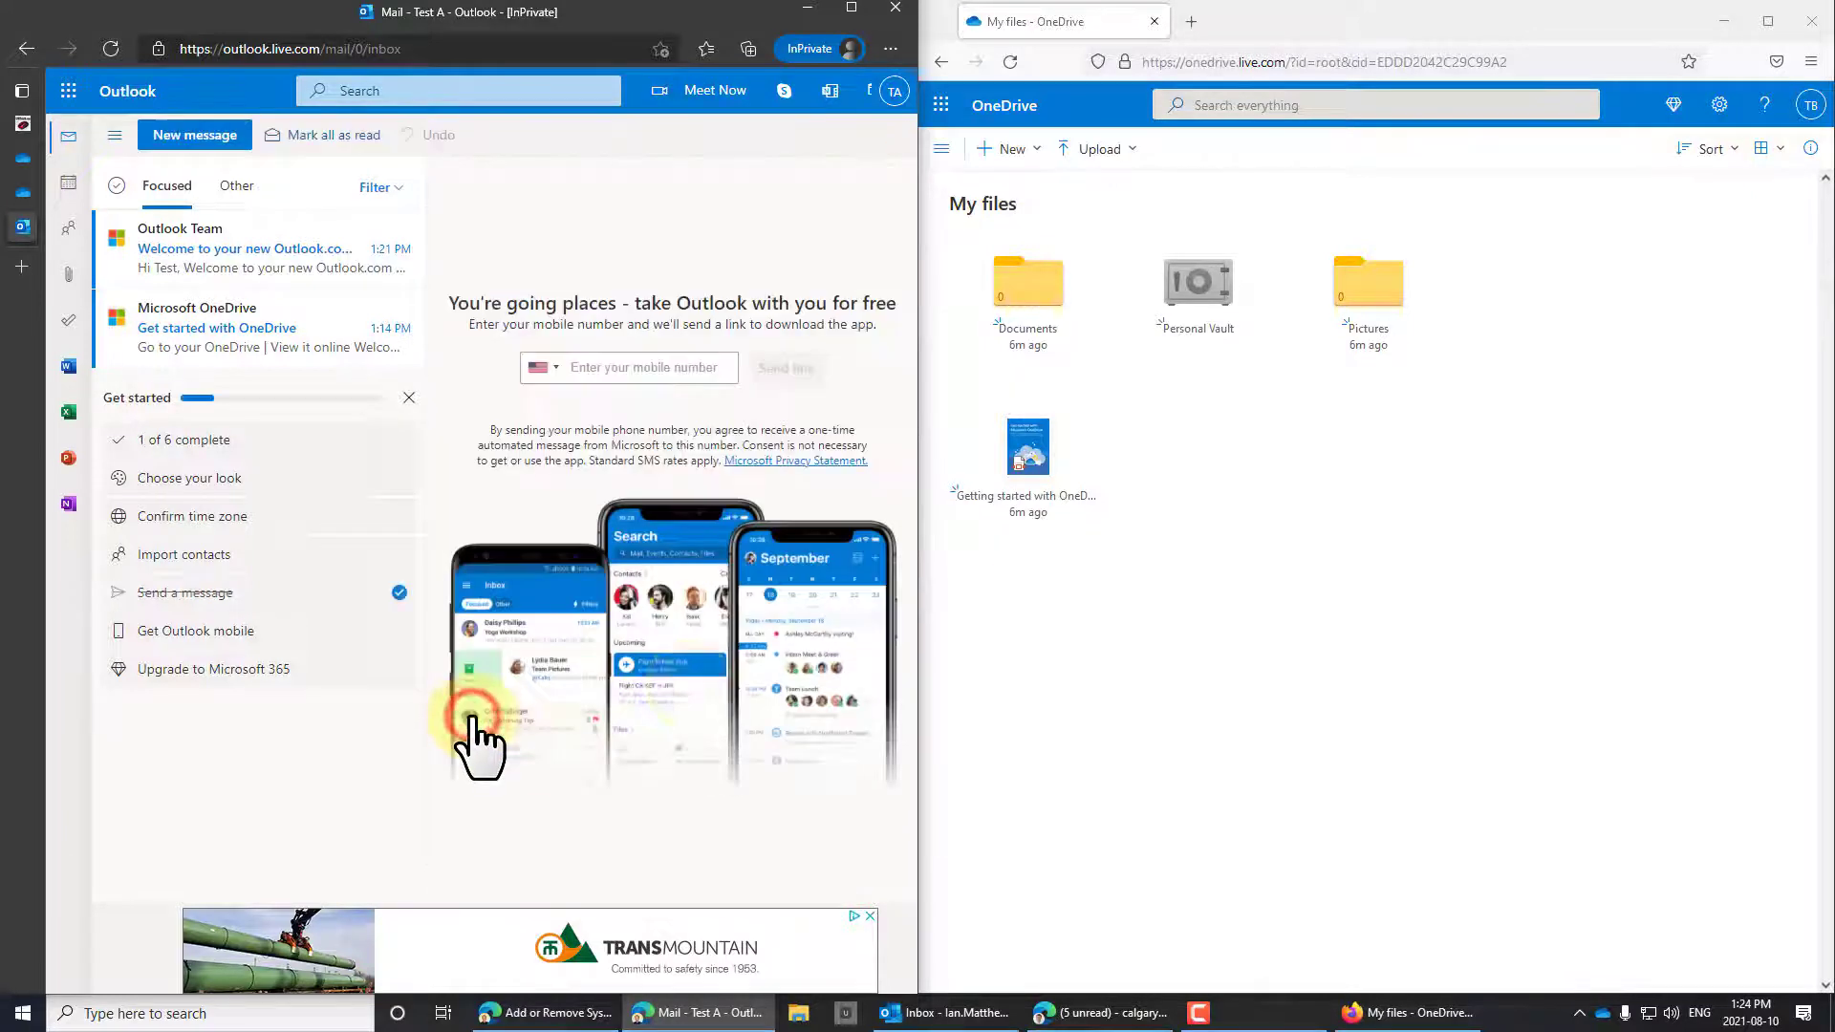
In the second account's Outlook, open the 'Staff Work Sheet' email and follow its Staff List.xlsx link.
click(408, 396)
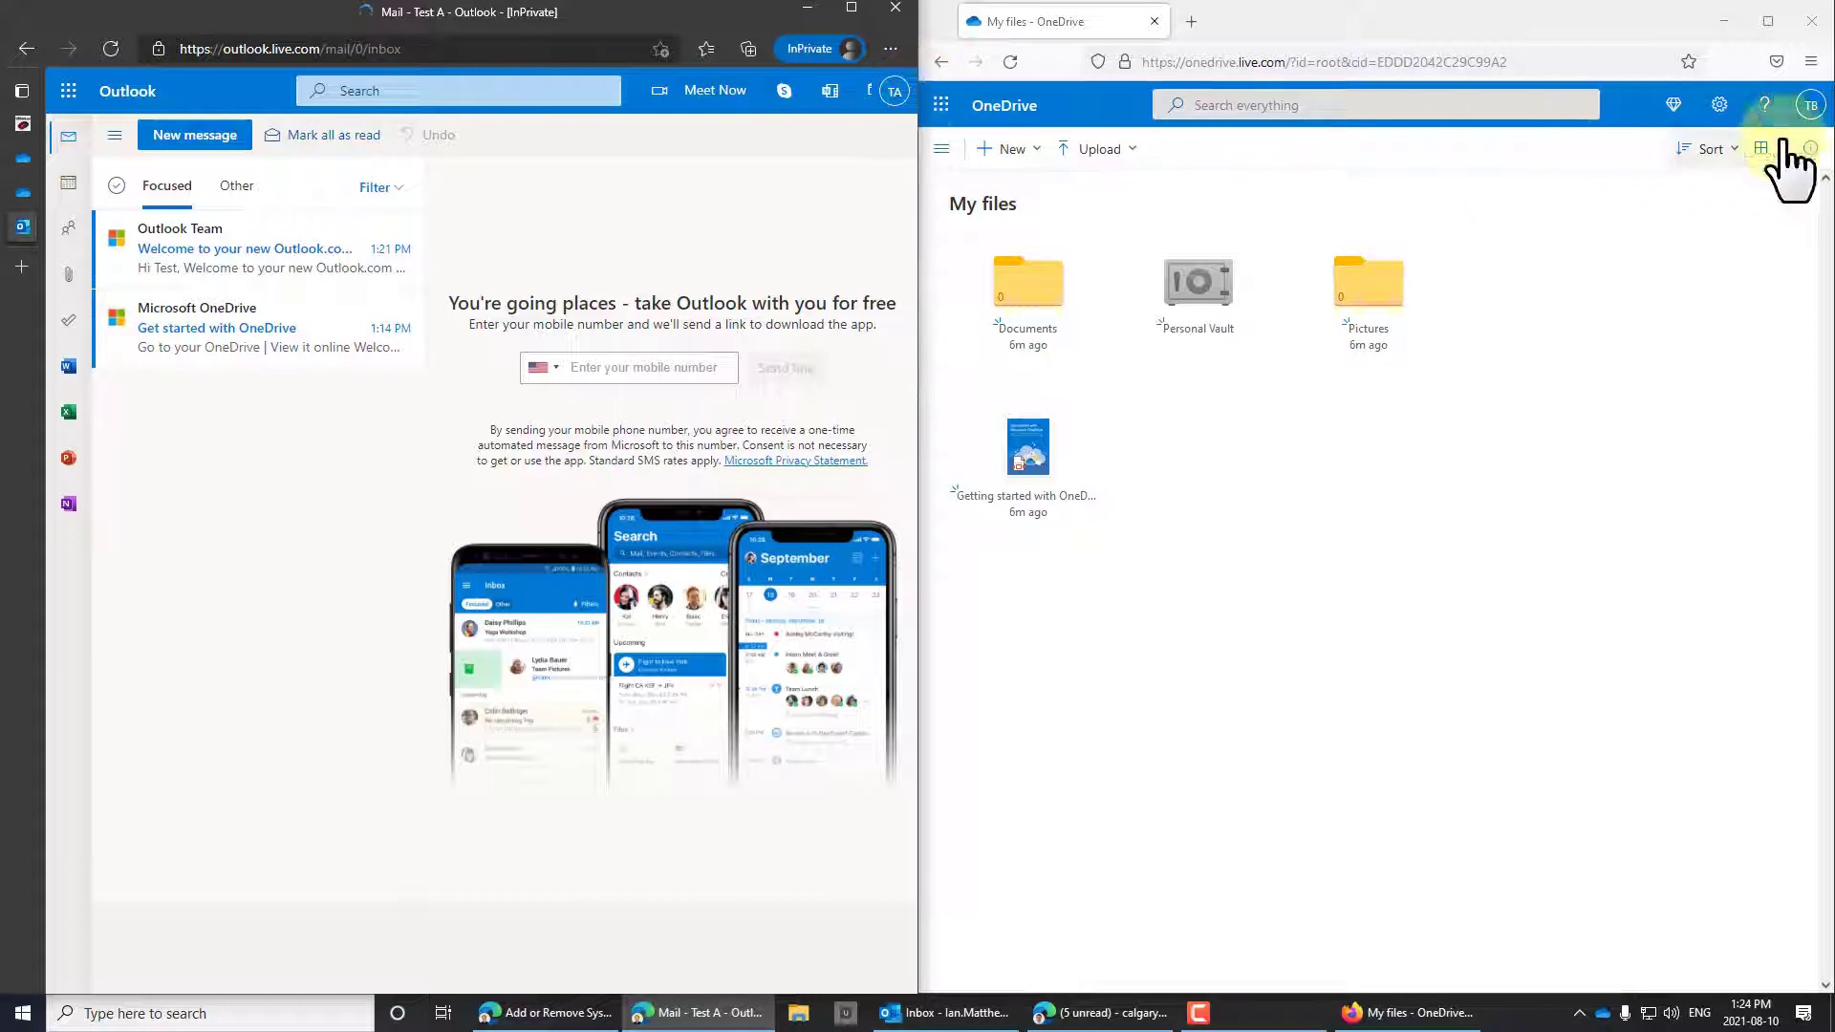
click(942, 103)
click(979, 234)
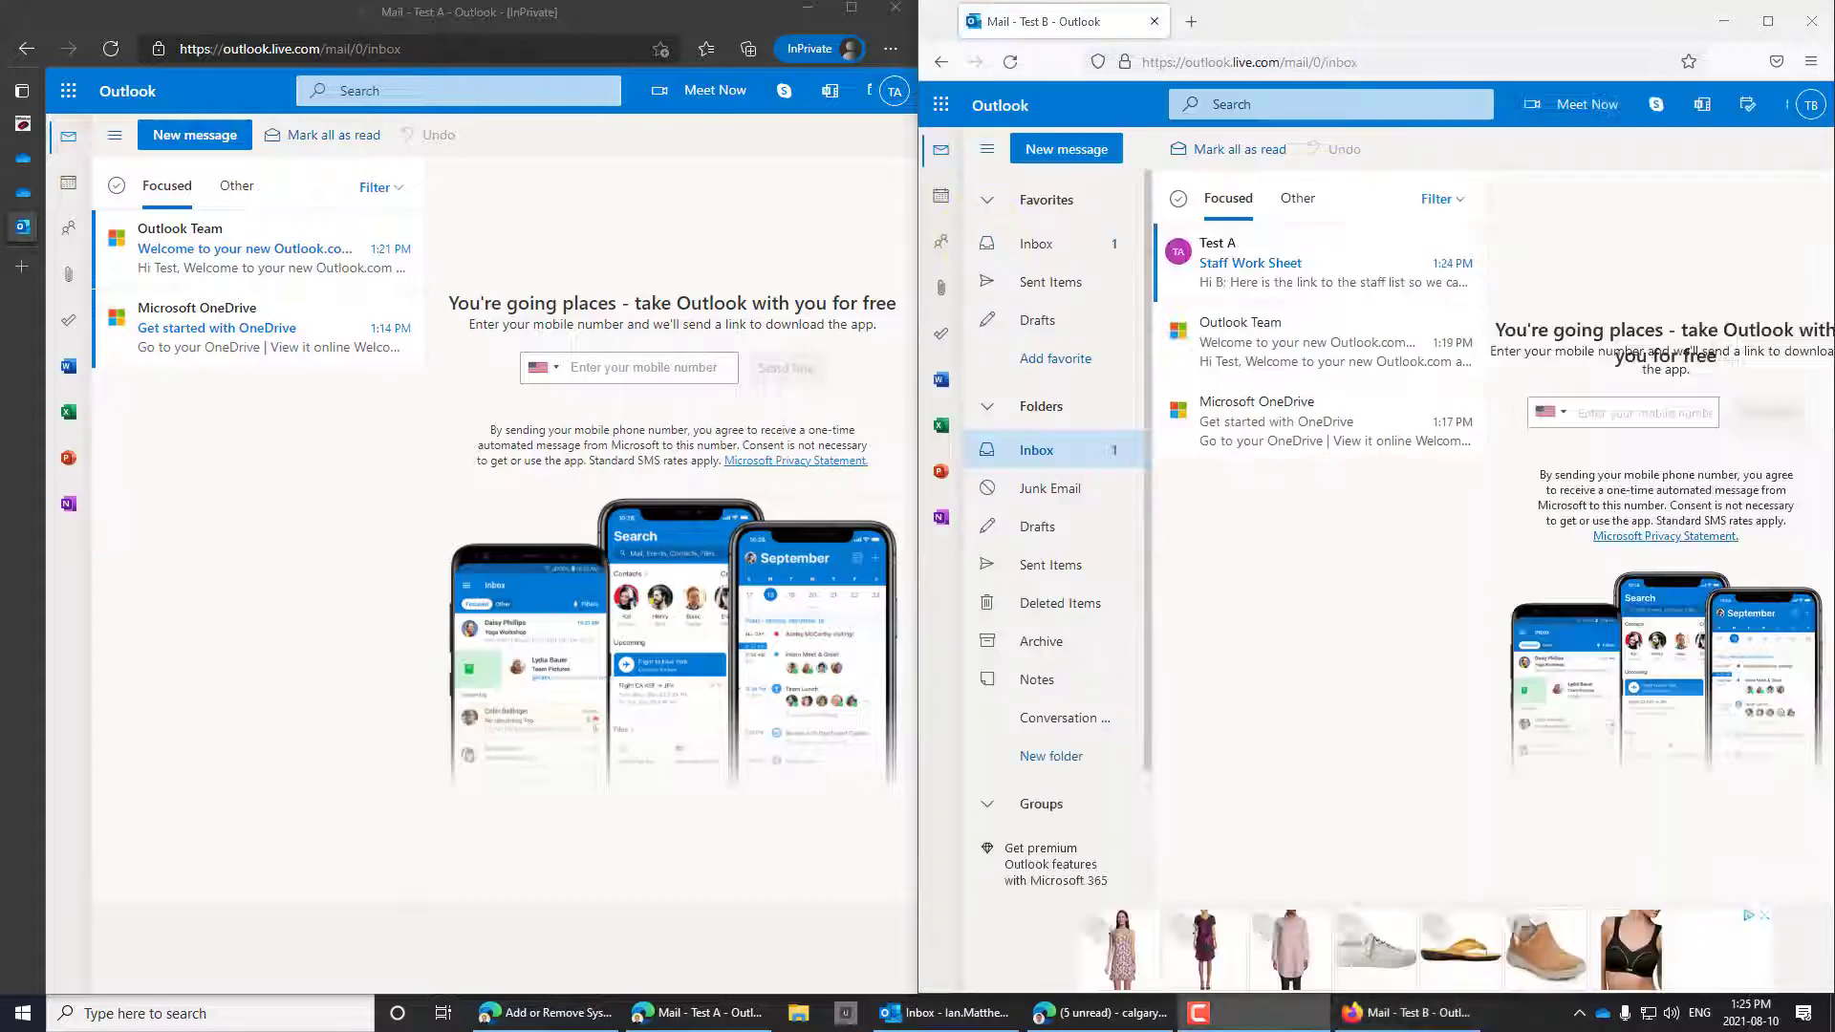
click(1317, 287)
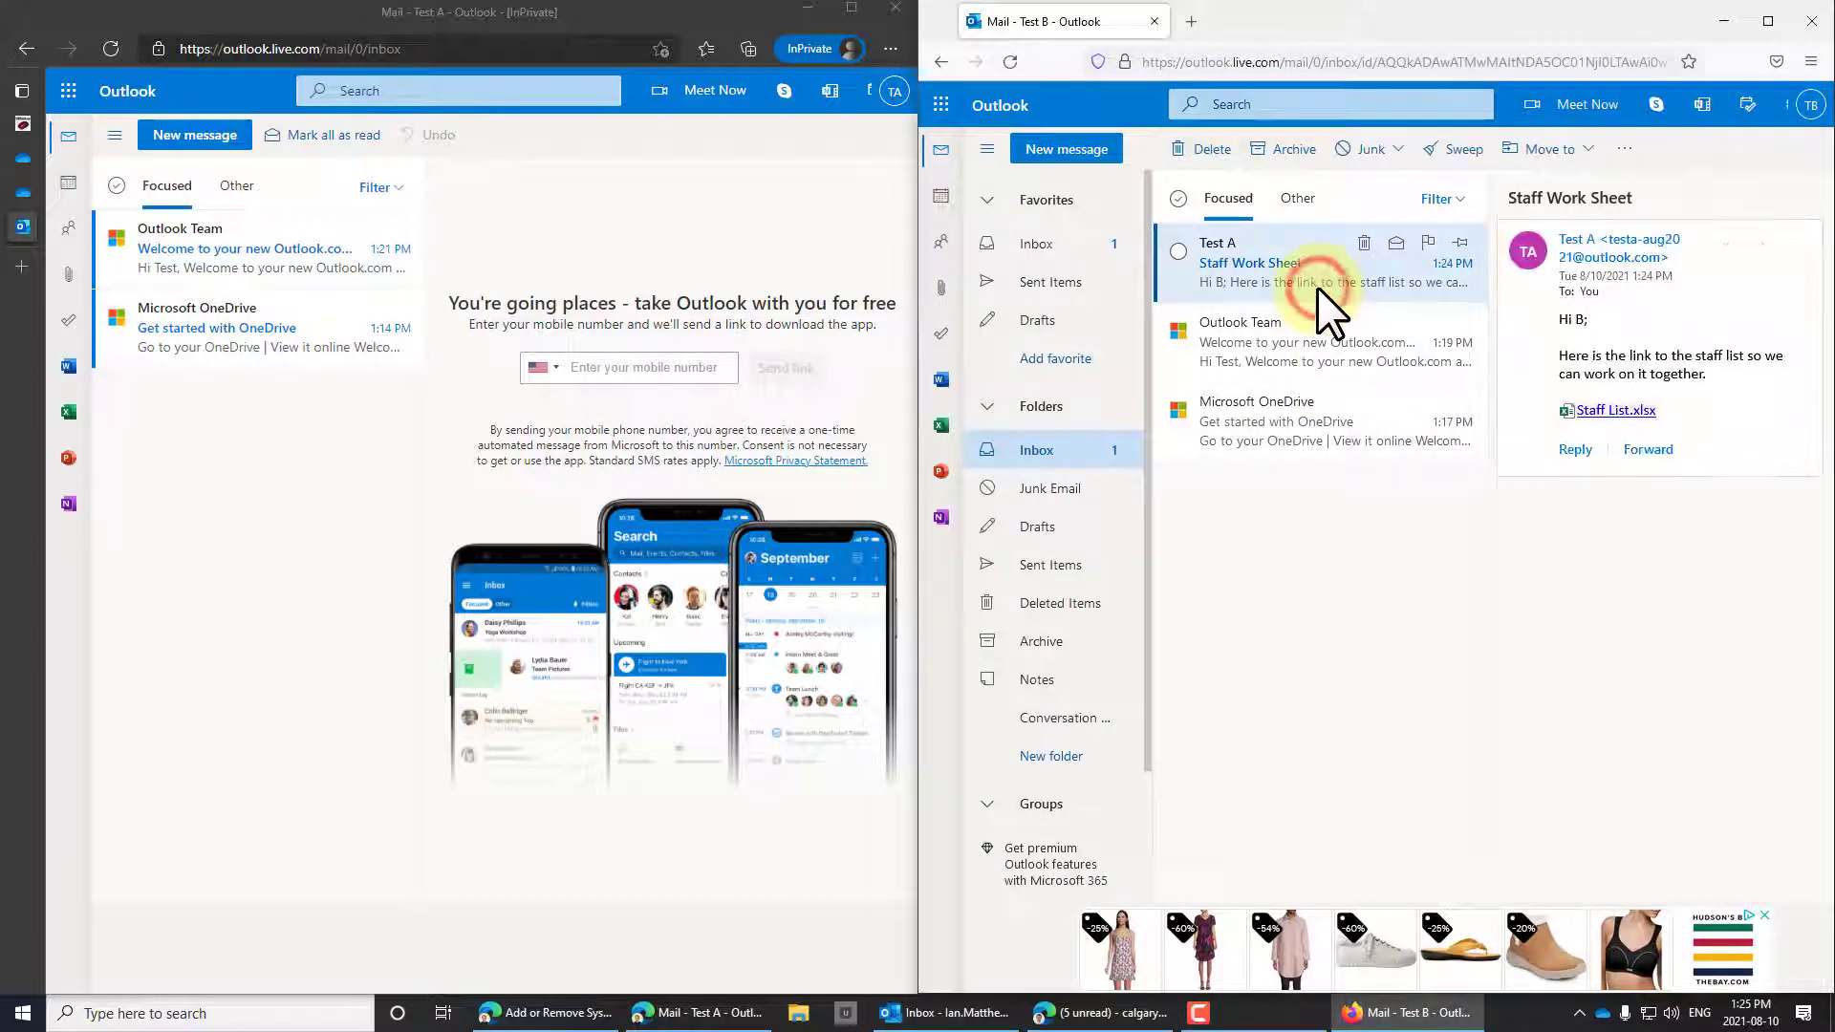
click(1625, 412)
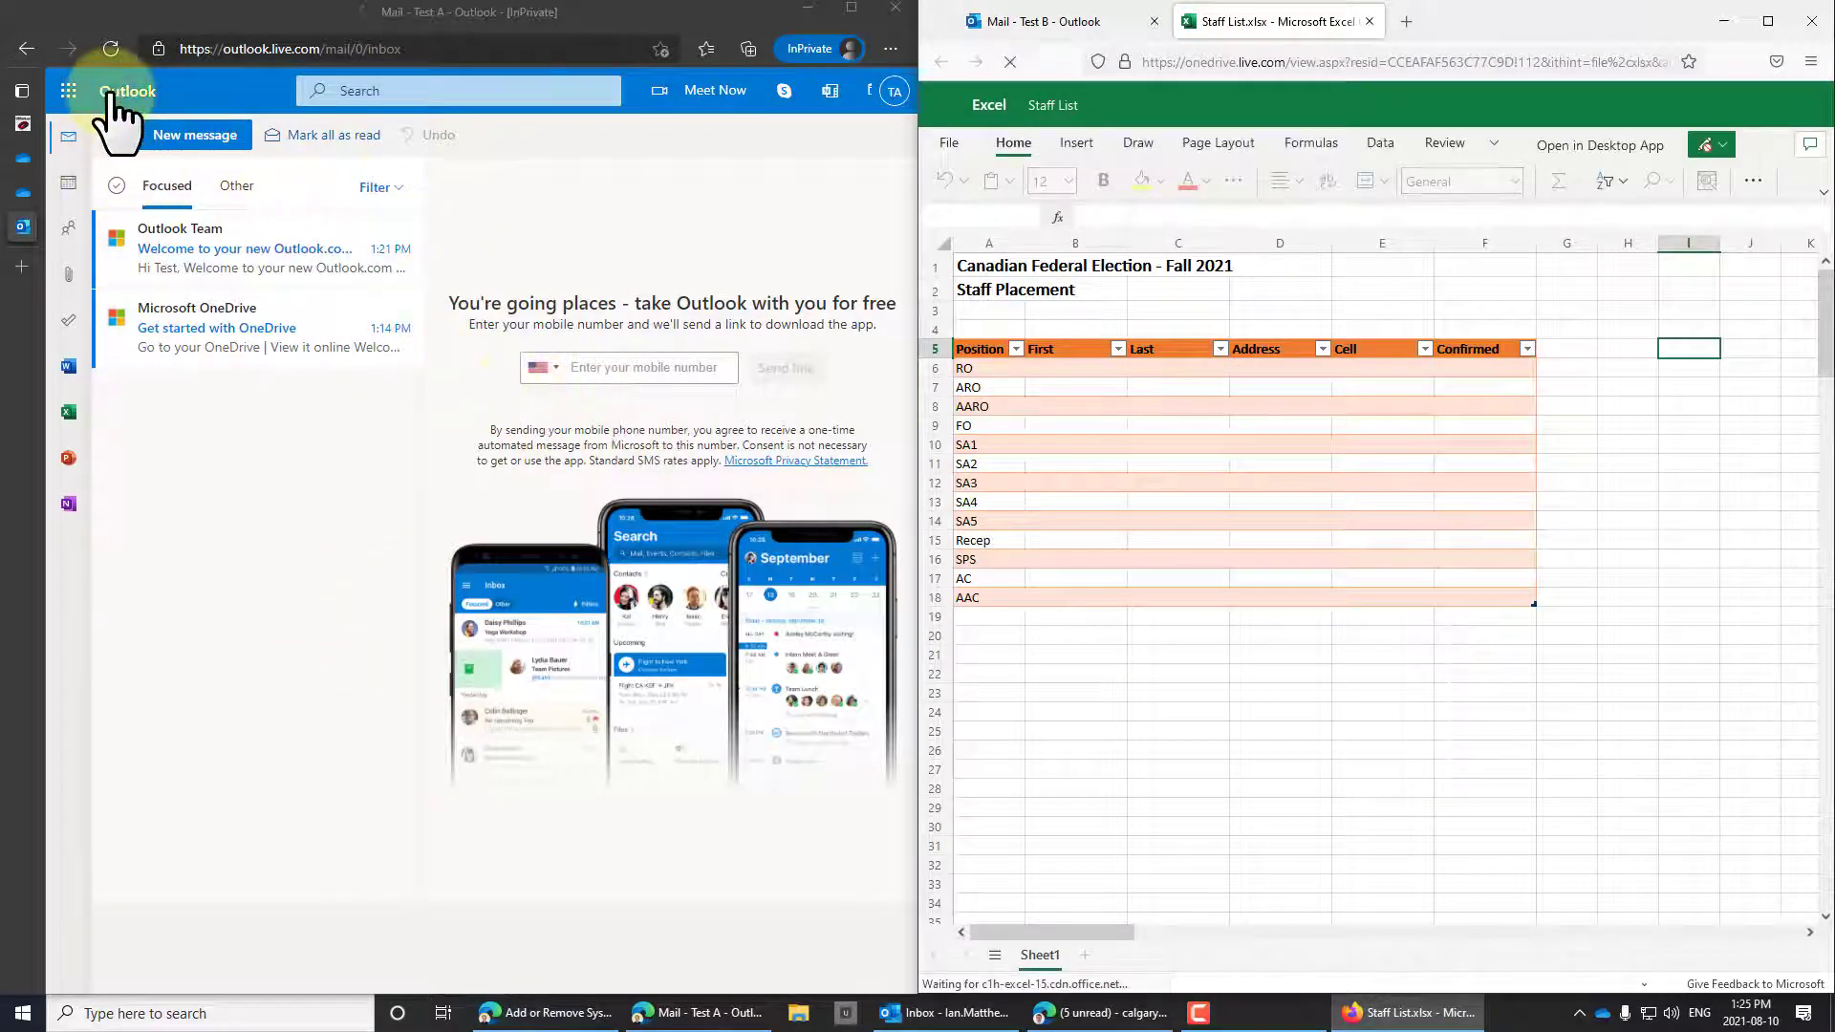
Select cells B7 and B17, then switch Staff List to editing mode and confirm the current account.
click(1092, 389)
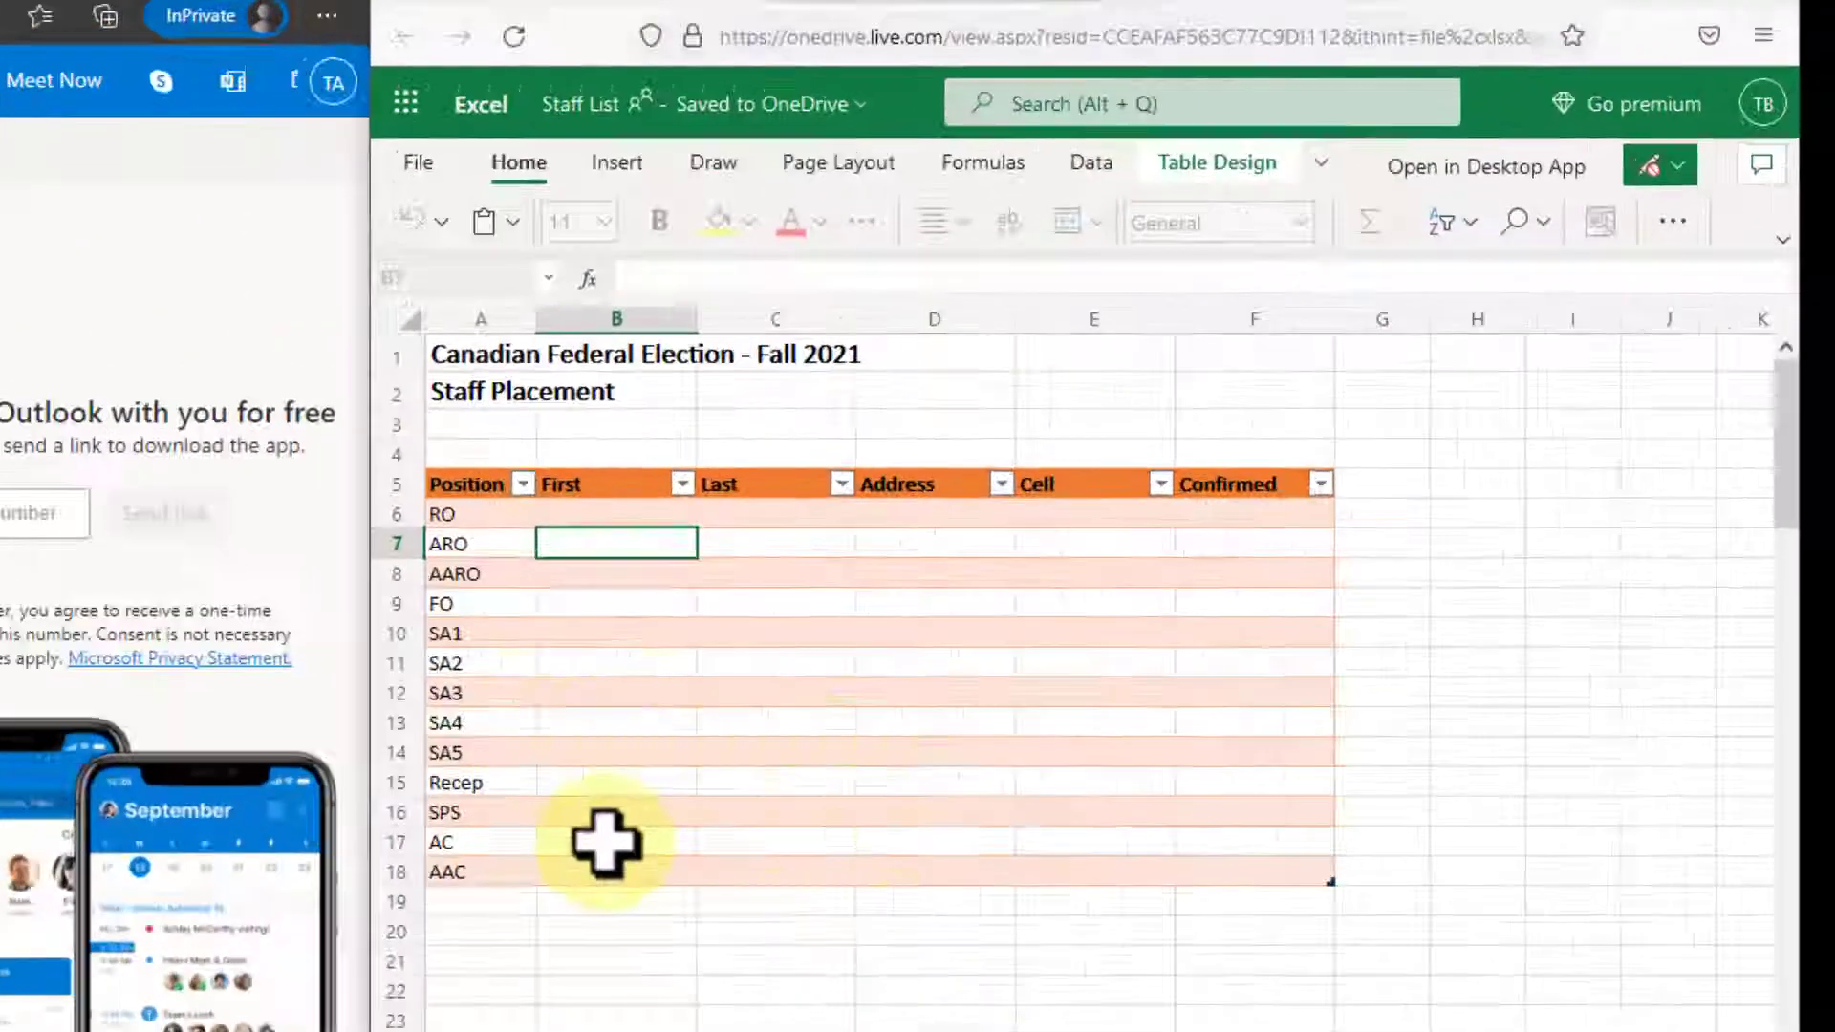
click(1067, 578)
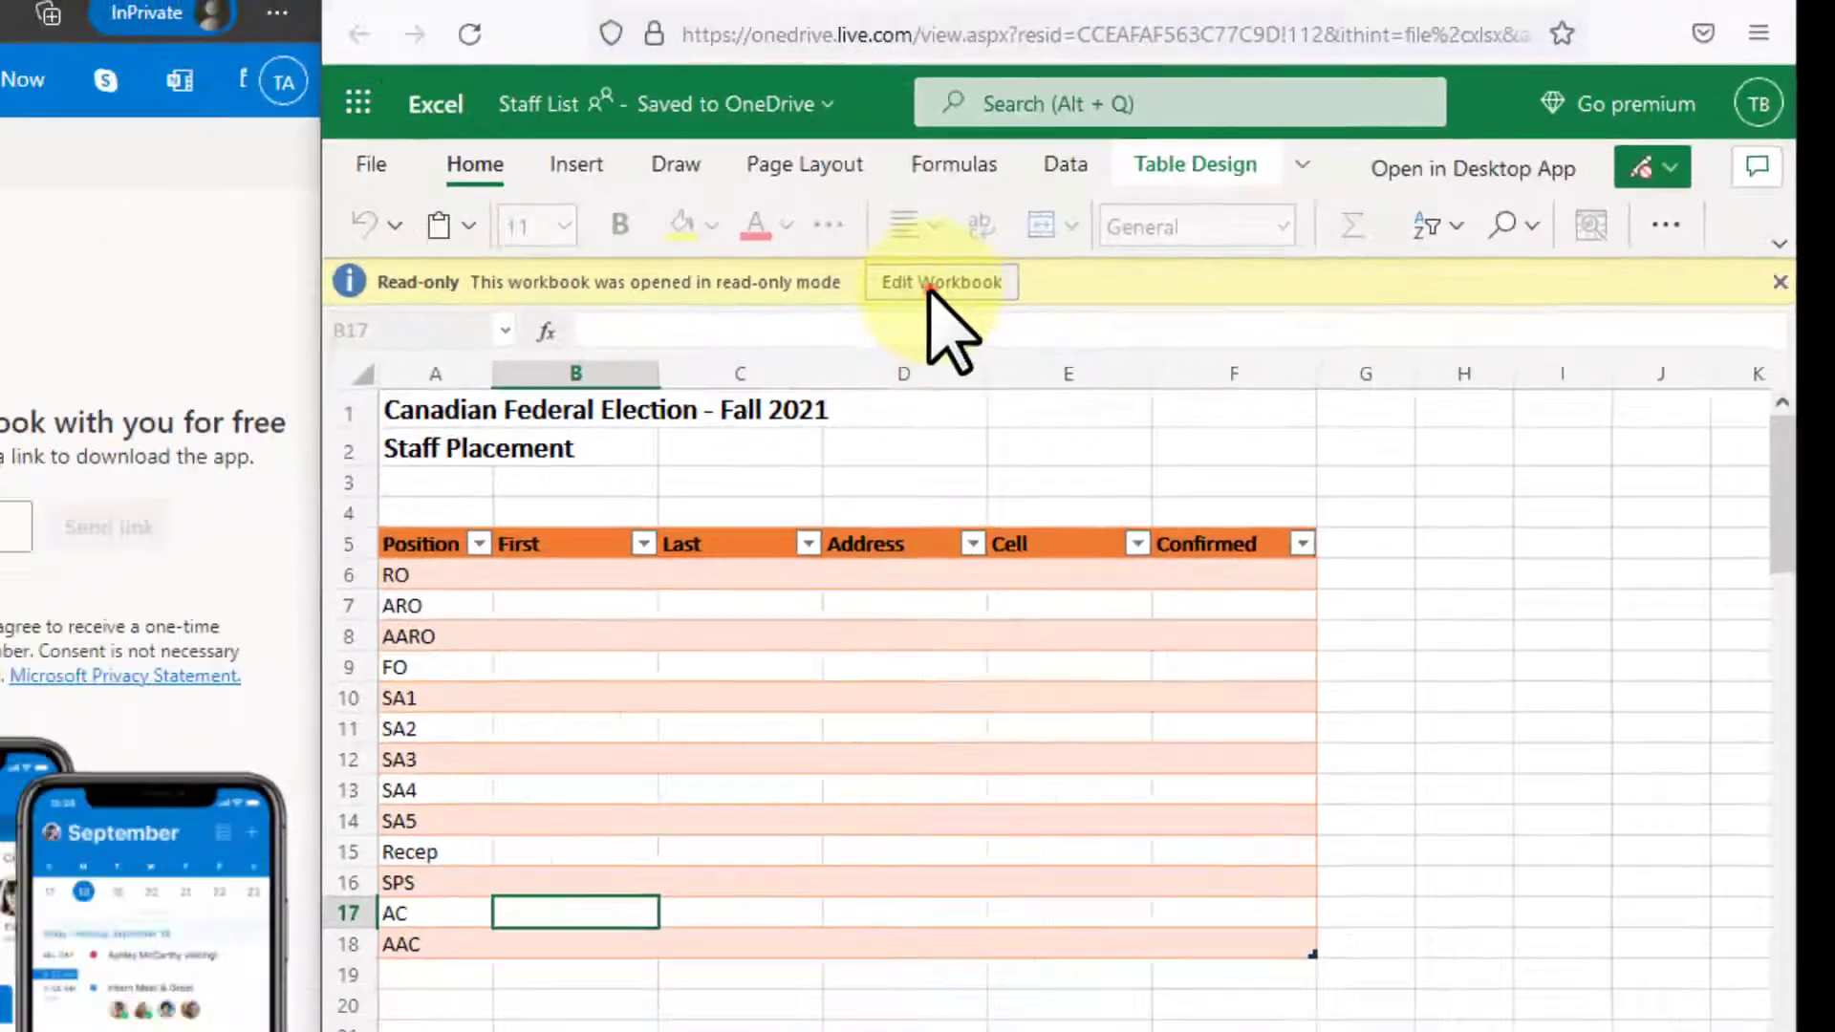
click(771, 313)
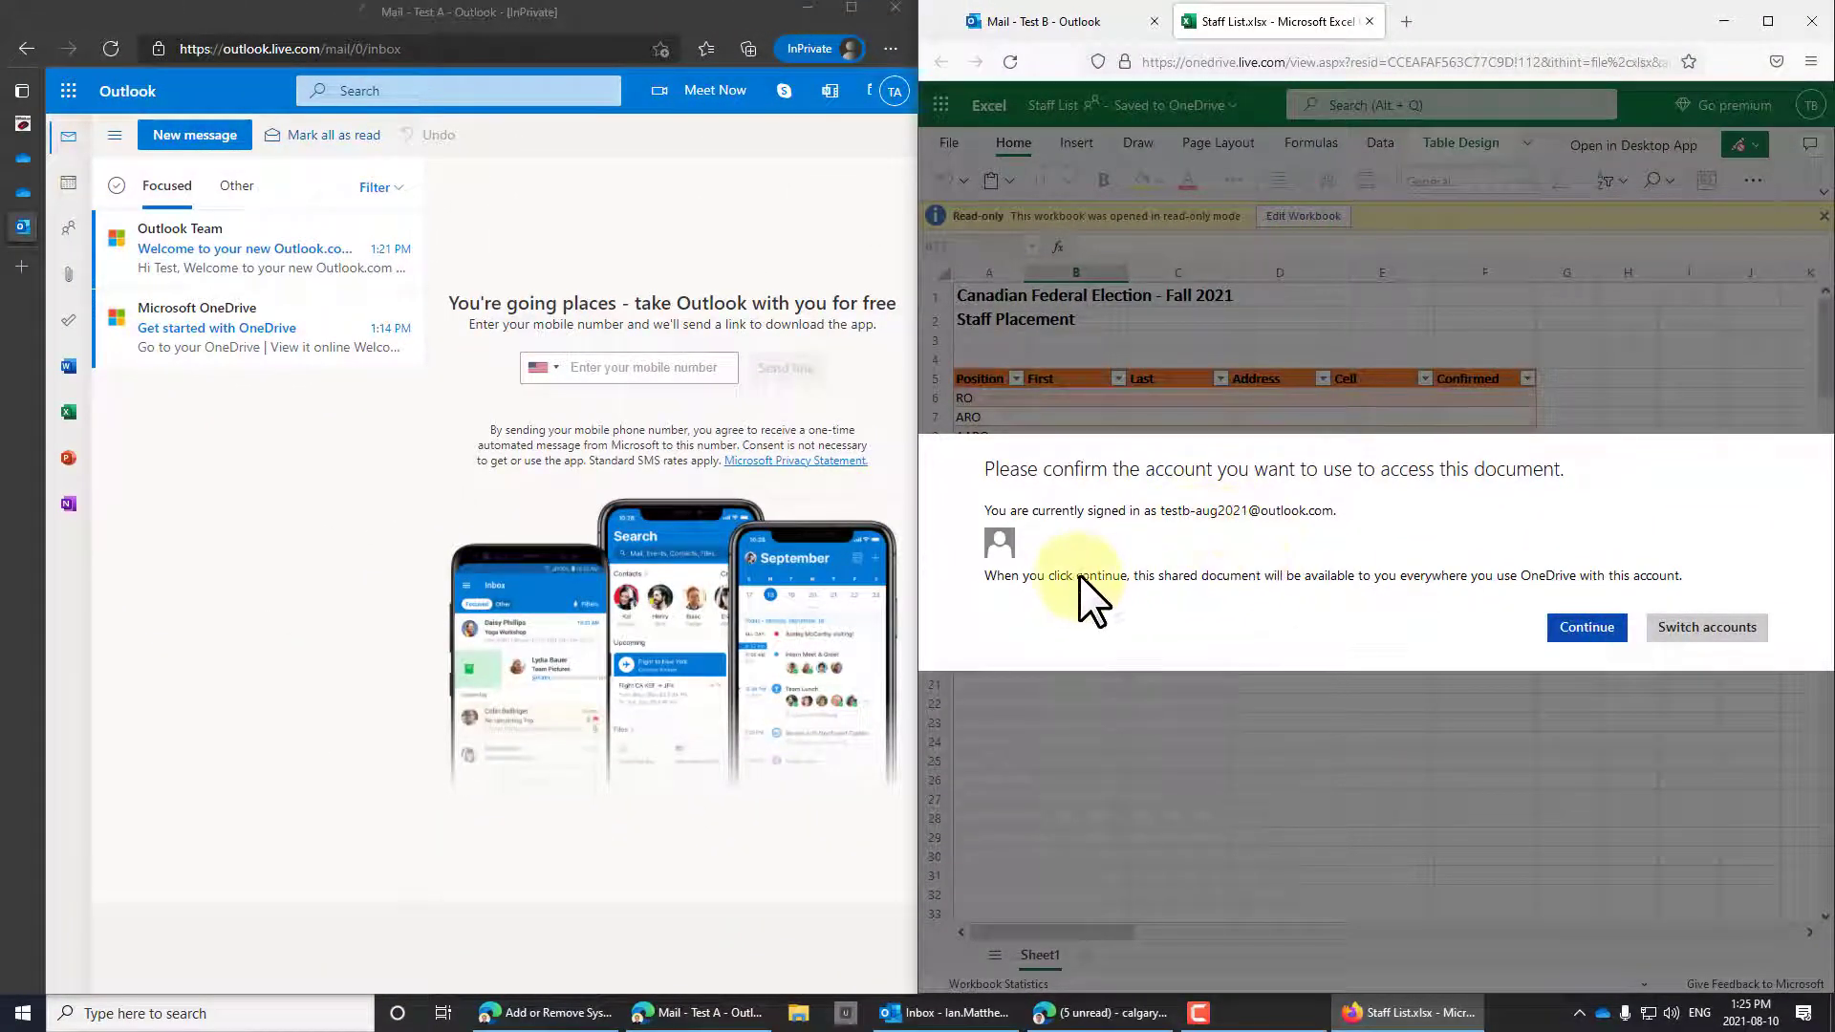
click(1582, 628)
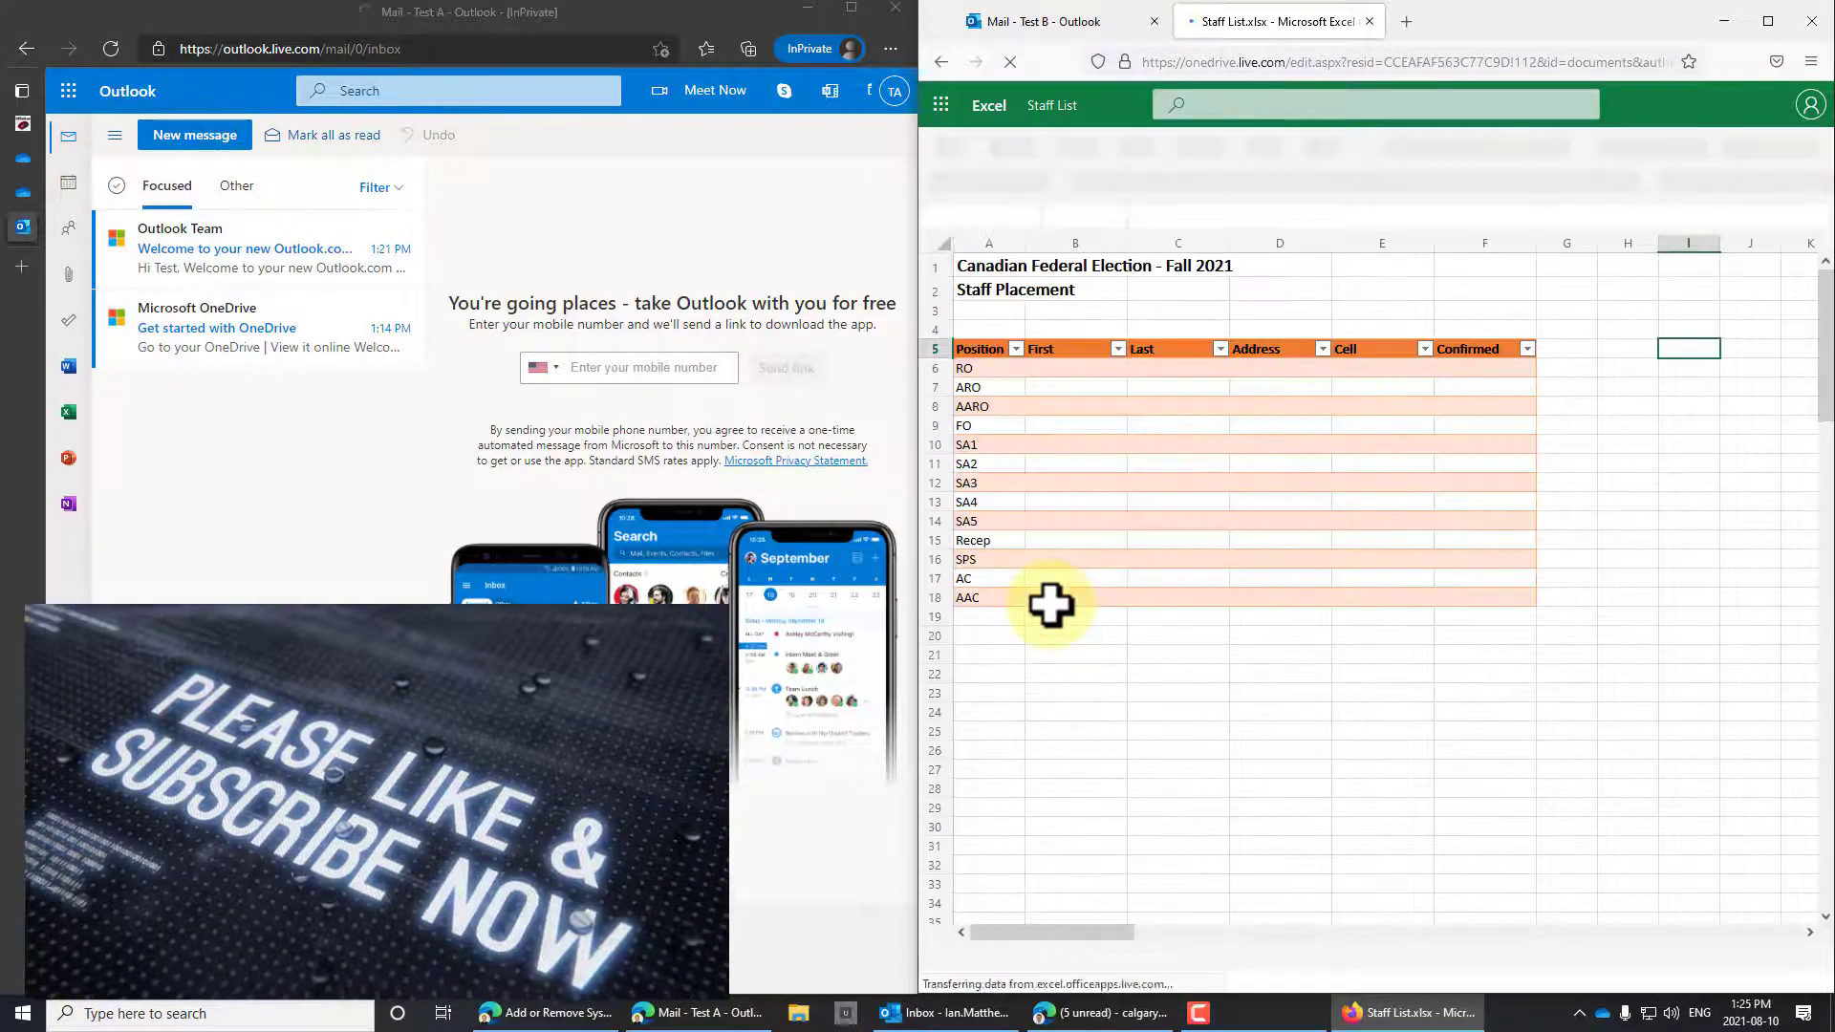
double_click(1057, 583)
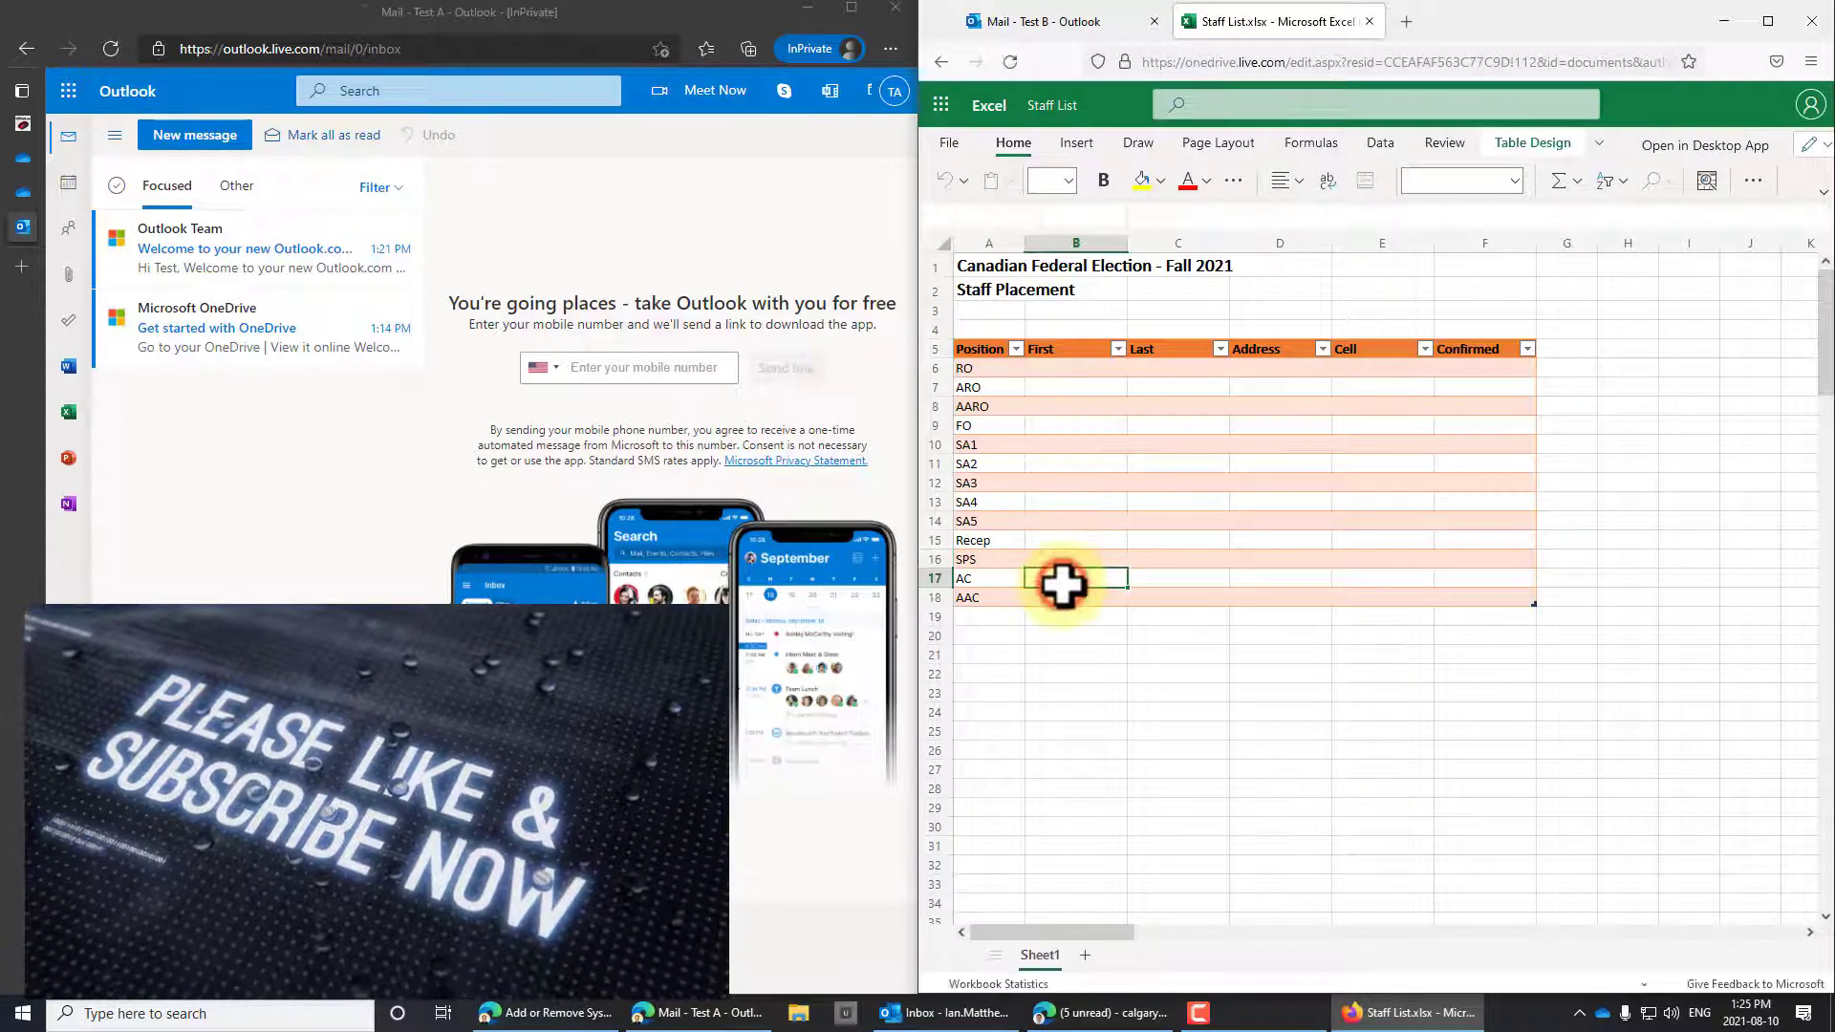
click(1077, 690)
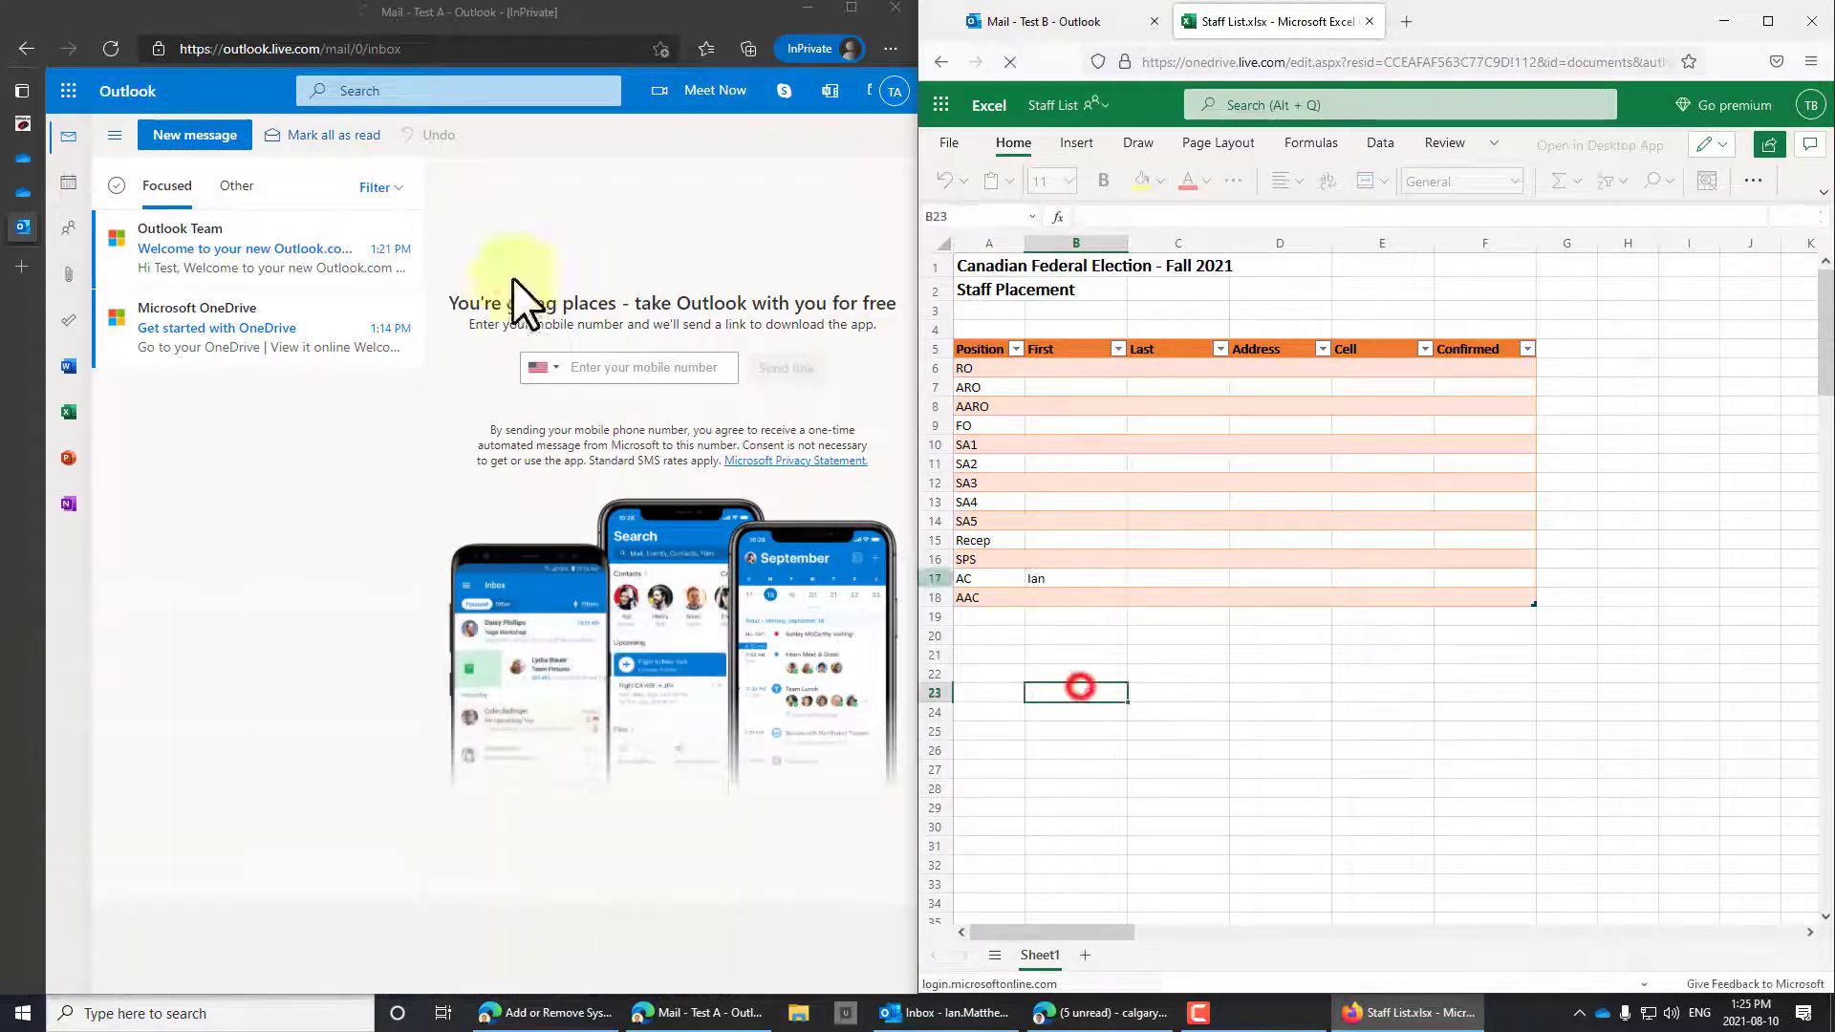
In the first account, open Excel and the recent Staff List workbook.
click(68, 90)
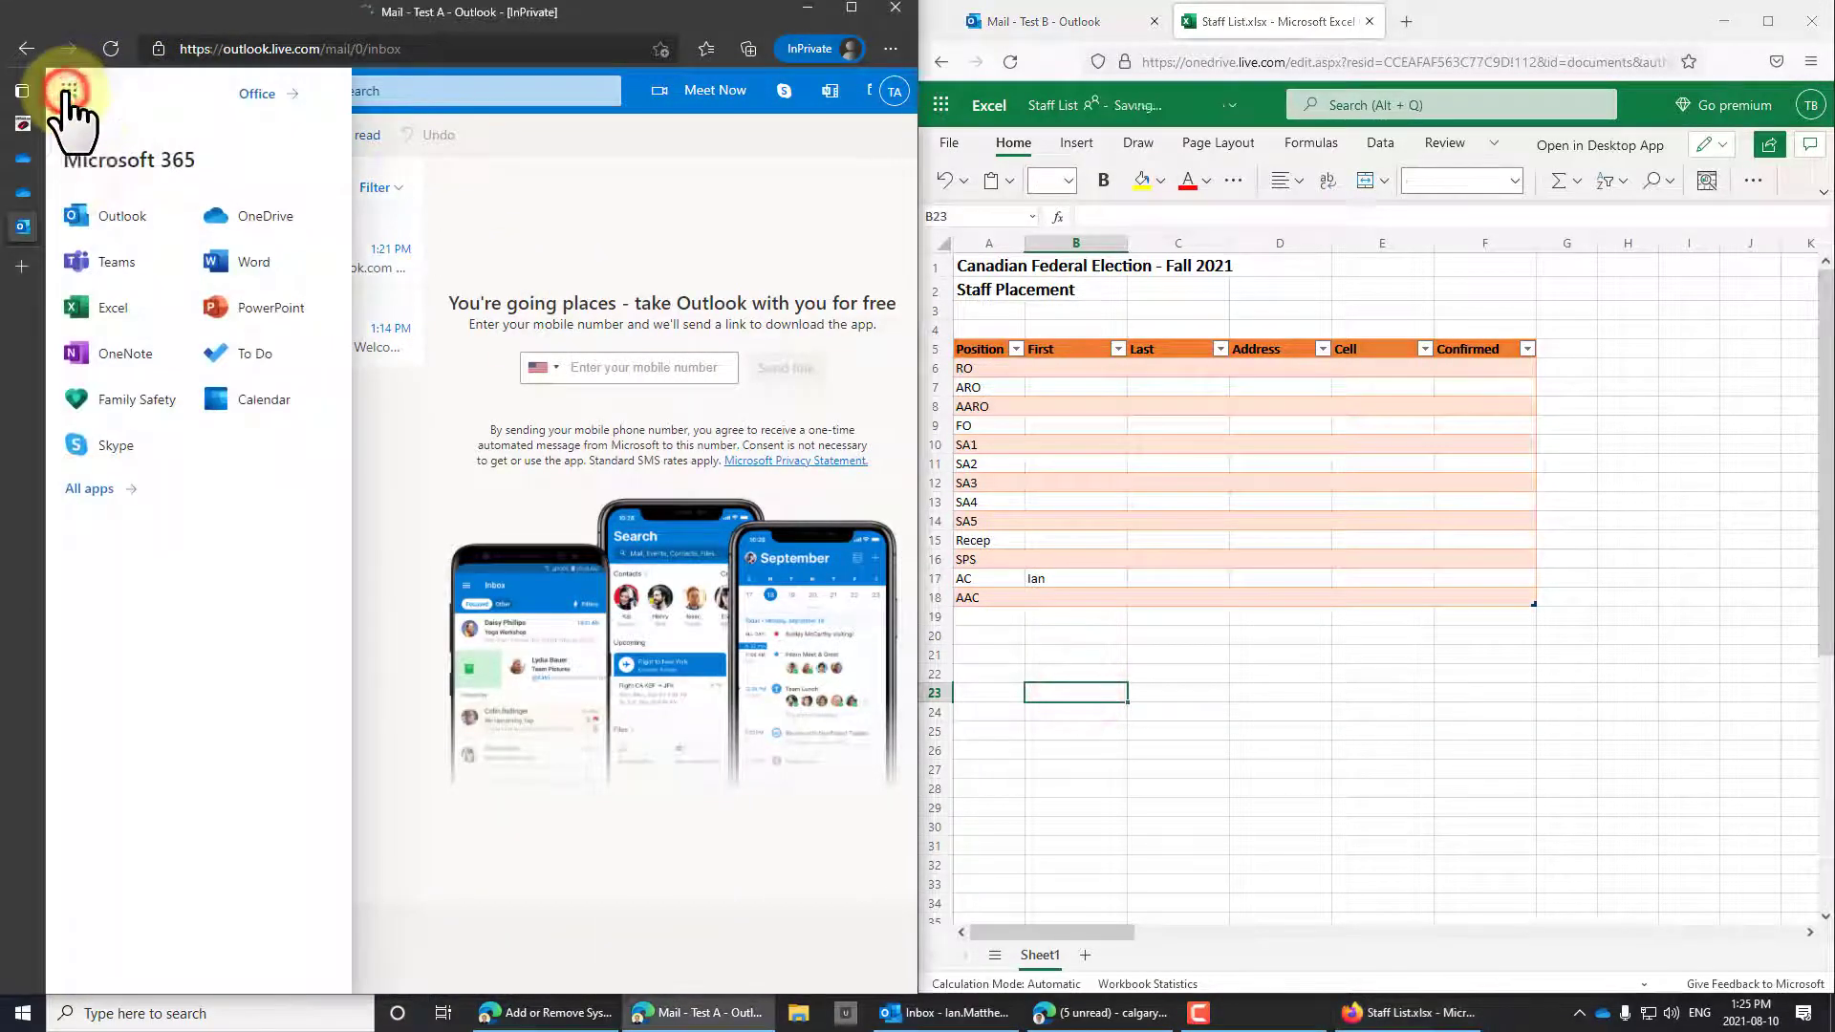
click(122, 311)
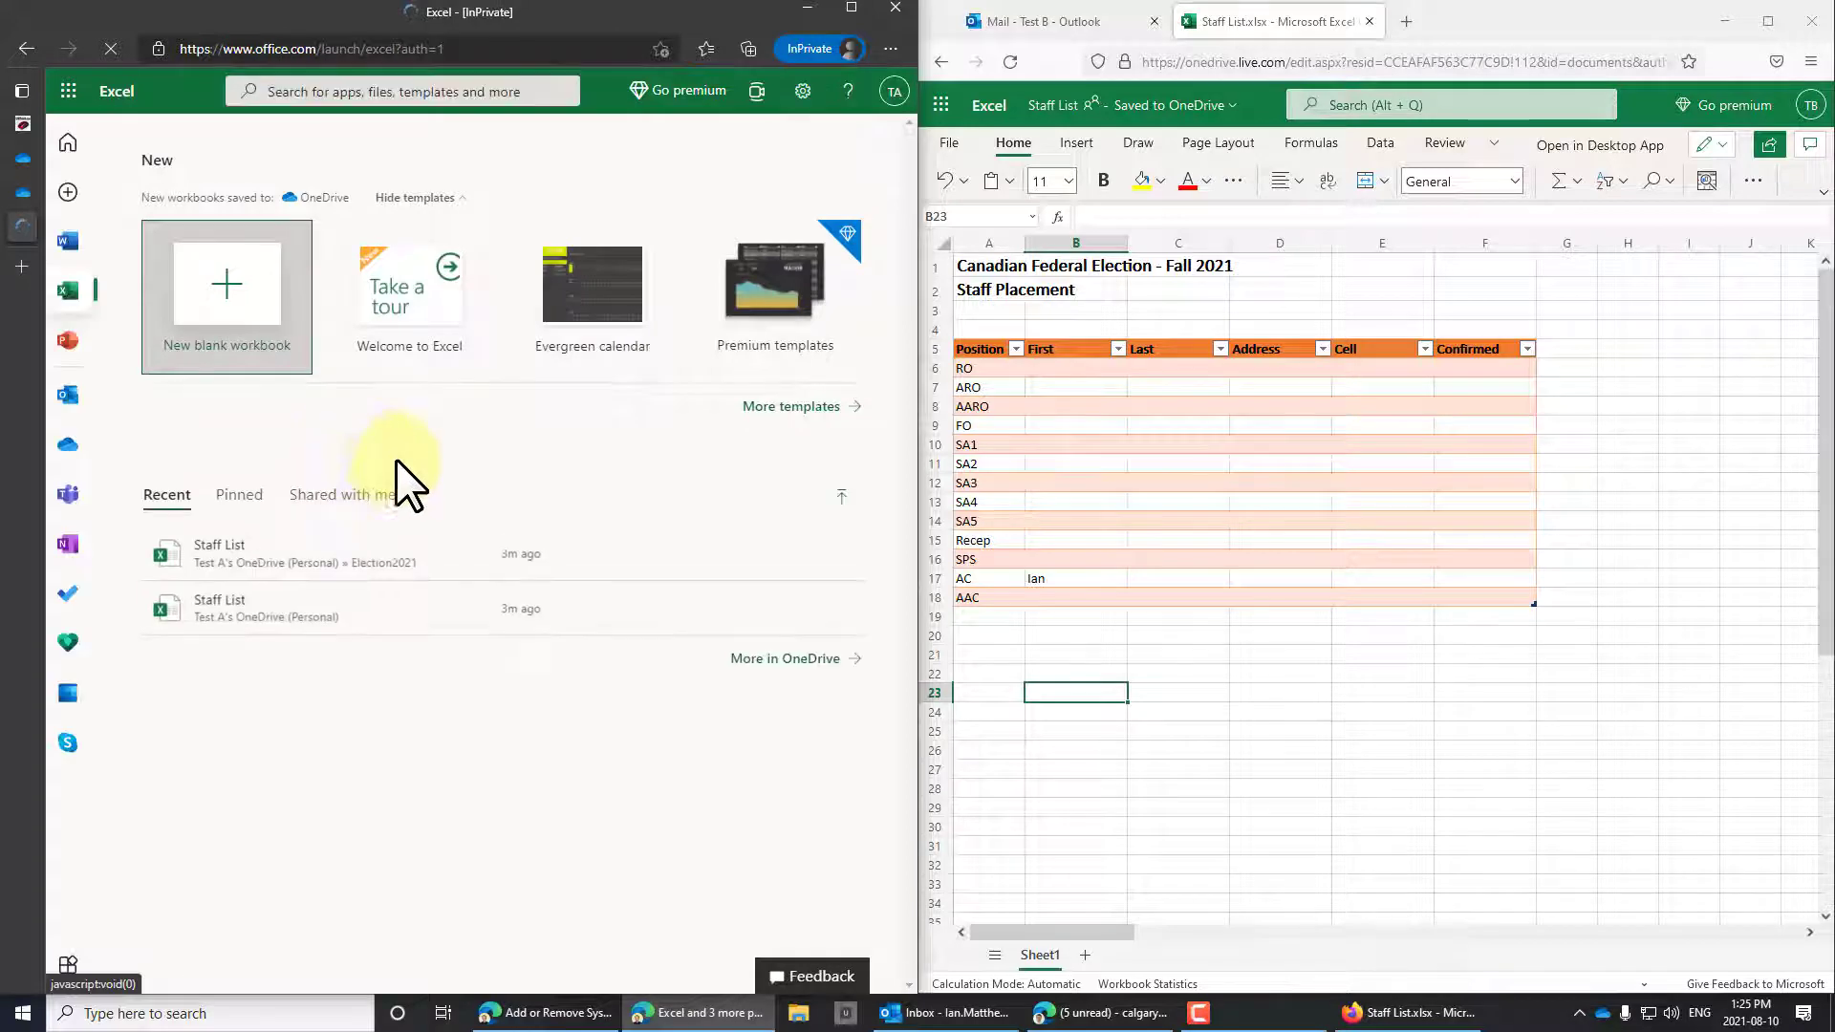
click(241, 555)
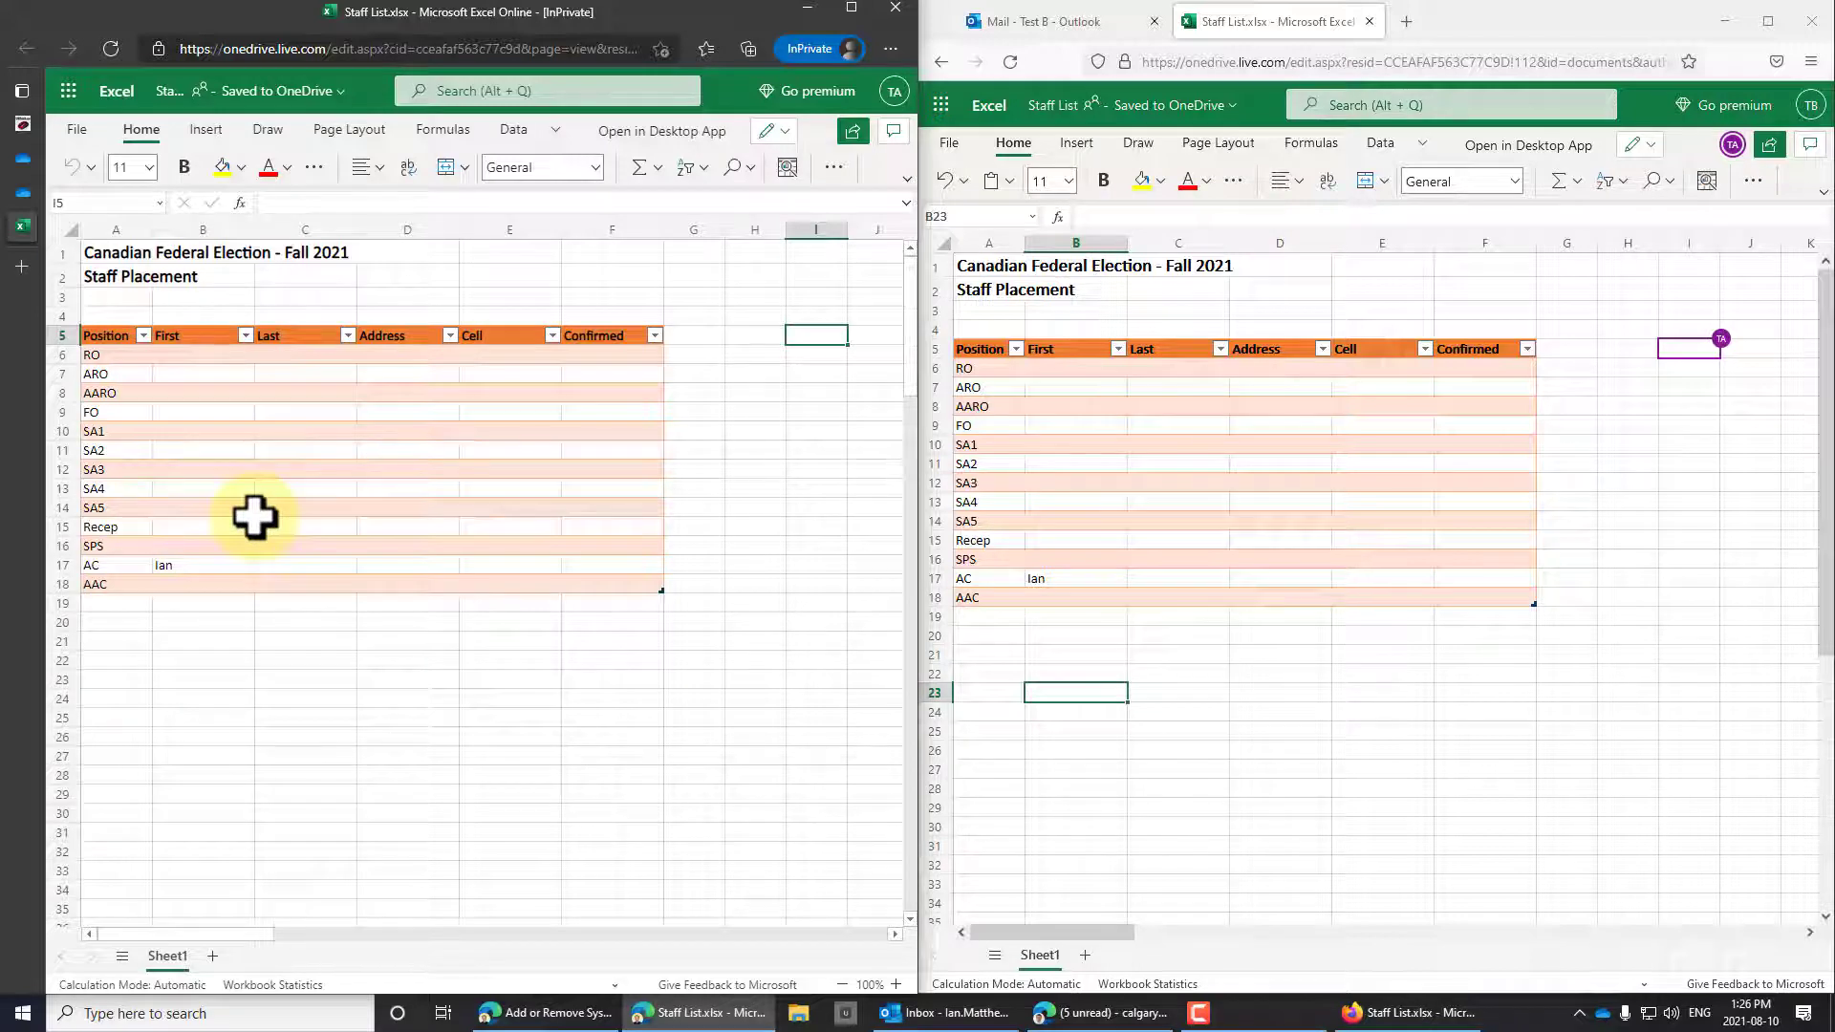
Enter Lynn as the RO first name in cell B6 of the first account's window.
mouse_move(1687, 282)
mouse_down()
mouse_move(1637, 411)
mouse_move(1735, 373)
mouse_up()
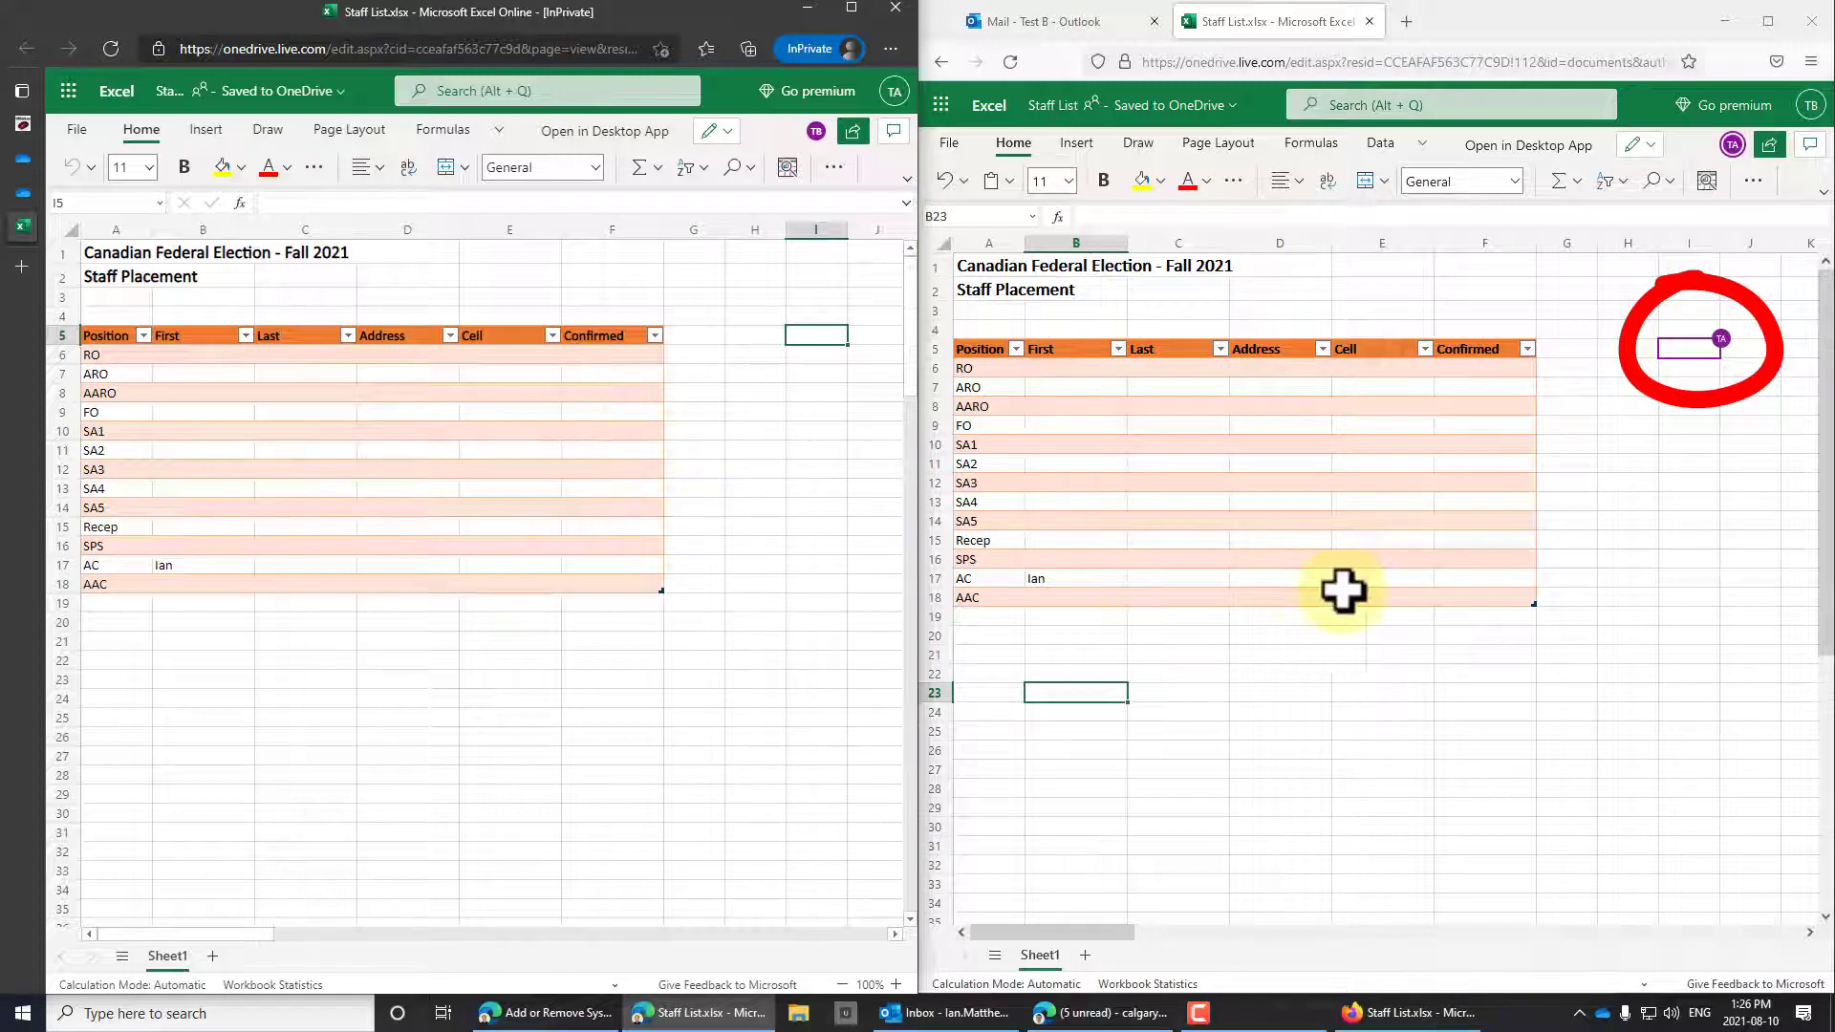
click(1609, 551)
mouse_move(760, 450)
mouse_down()
mouse_move(789, 531)
mouse_move(834, 516)
mouse_move(796, 535)
mouse_up()
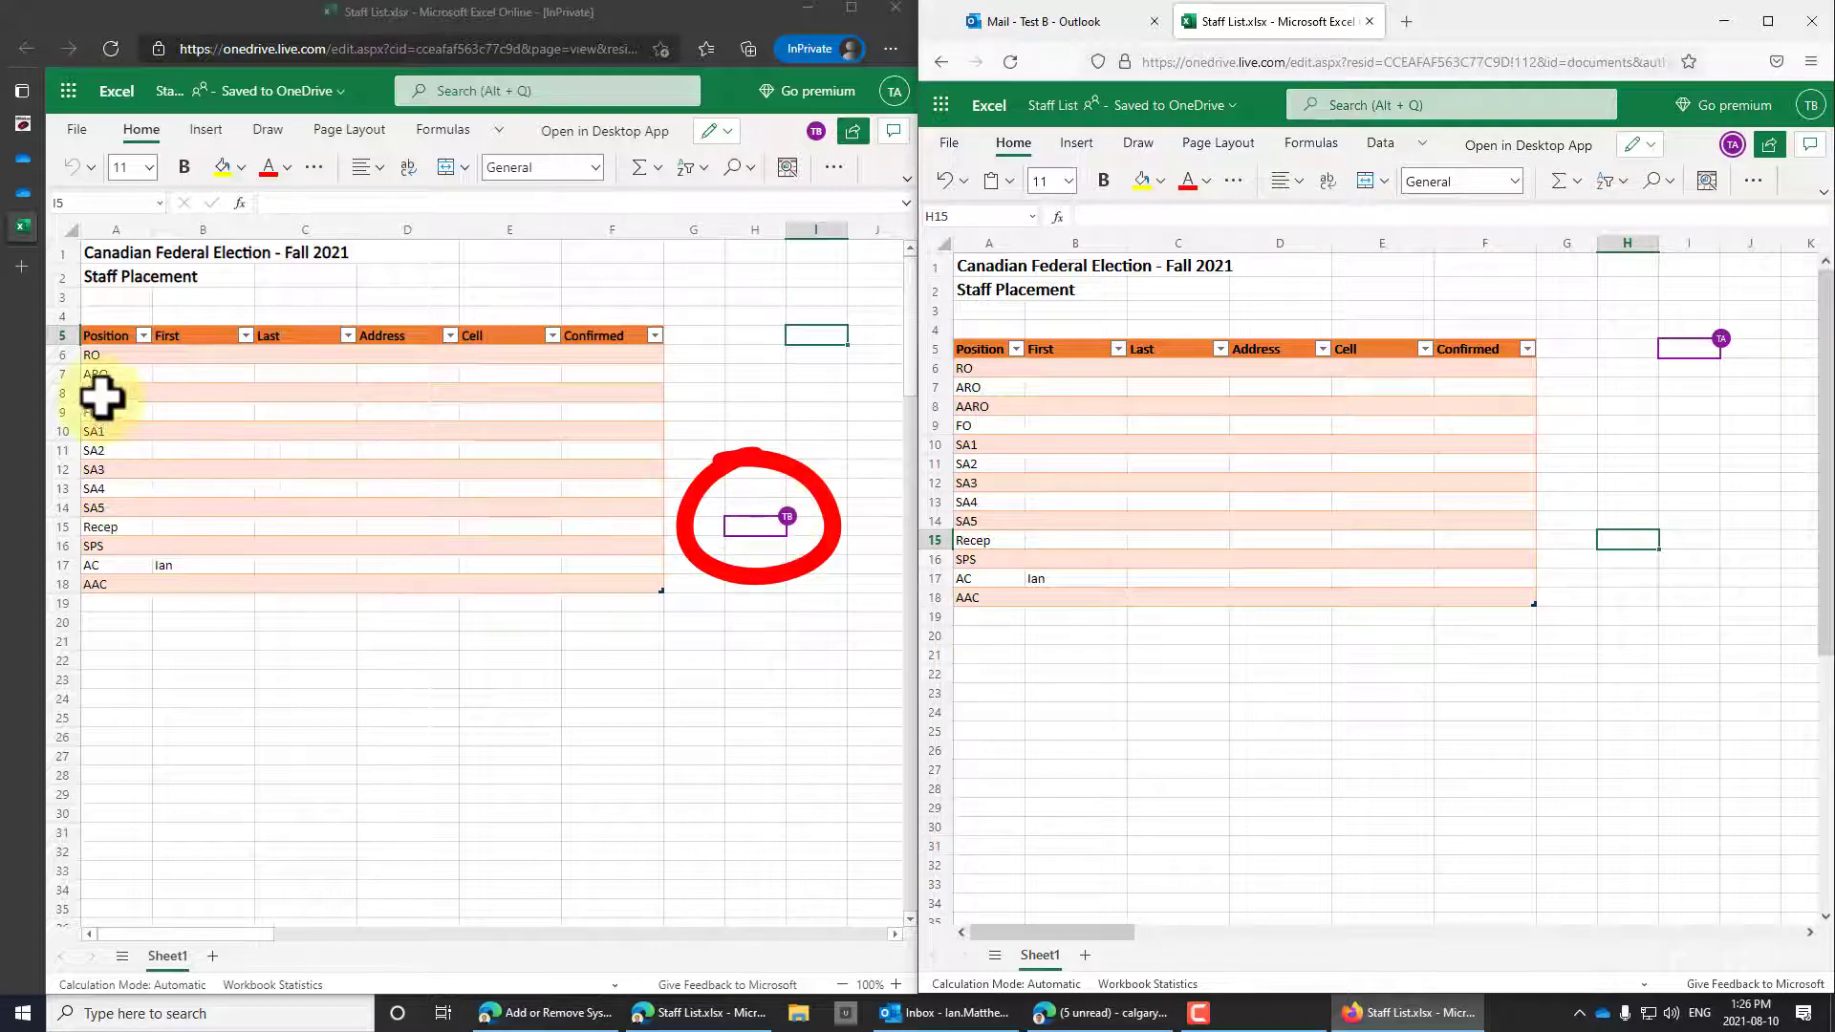
click(165, 375)
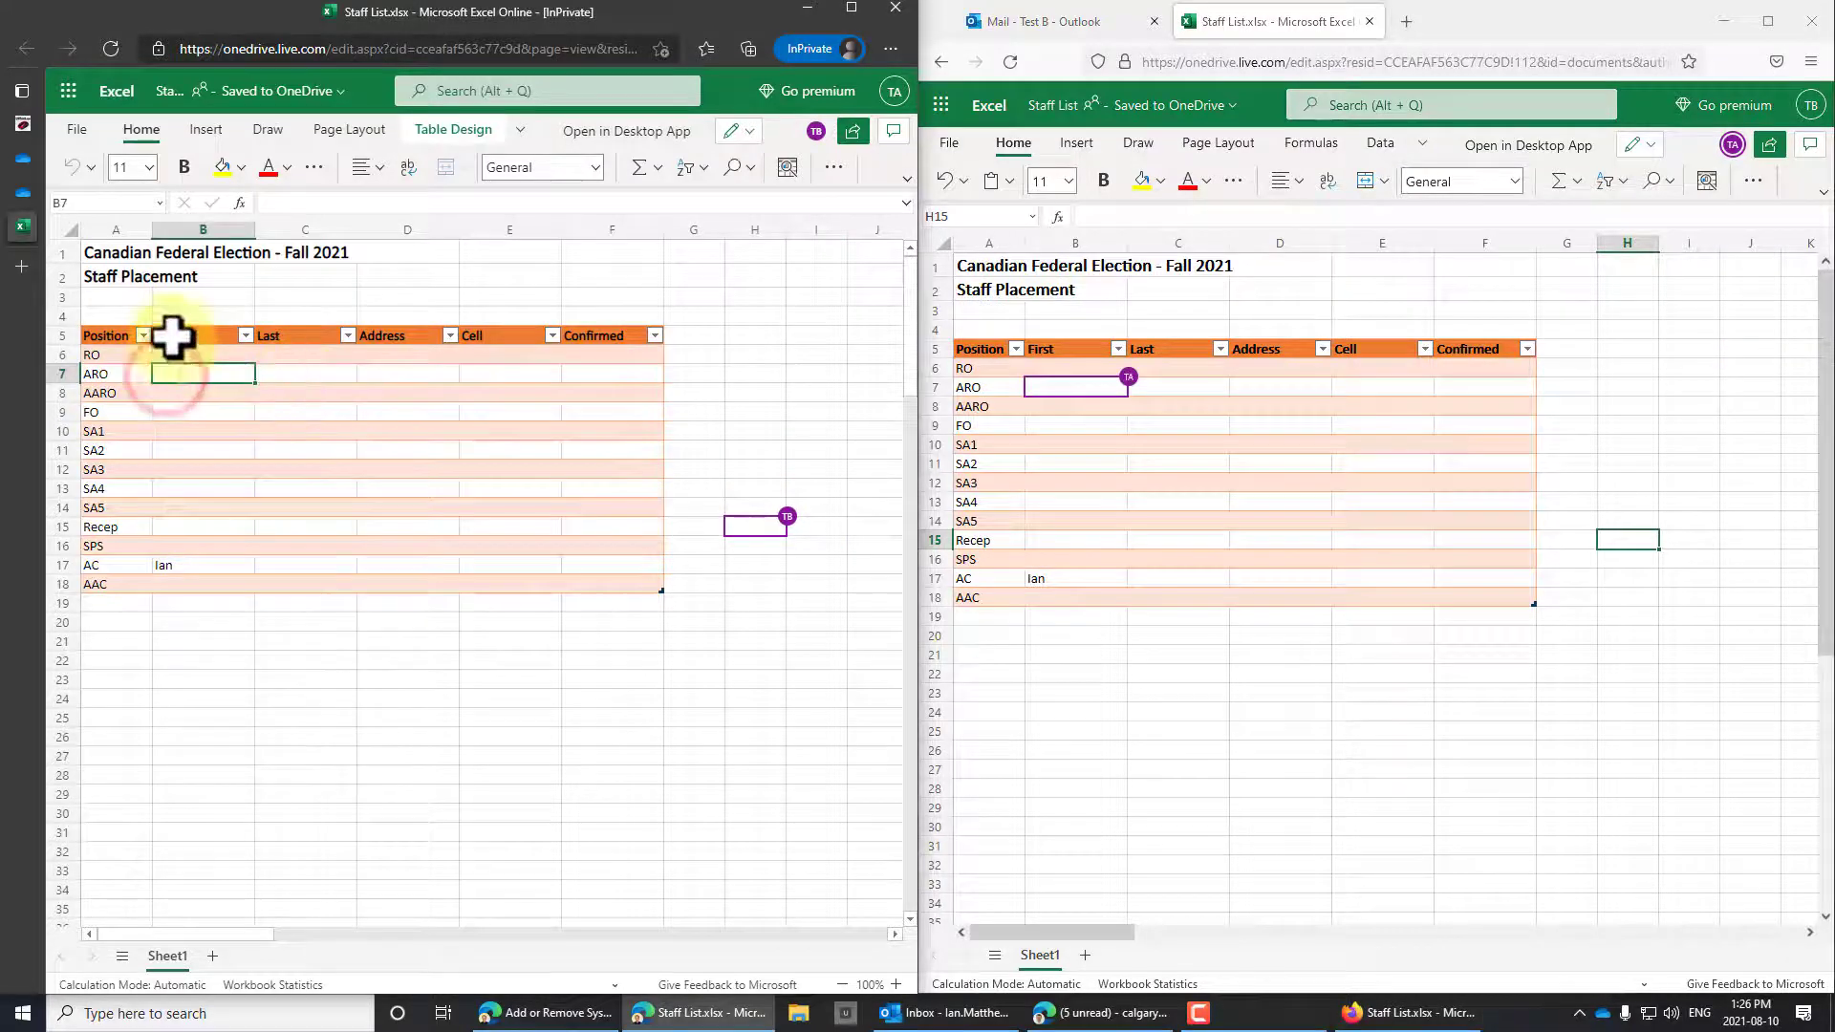
text(Lynn)
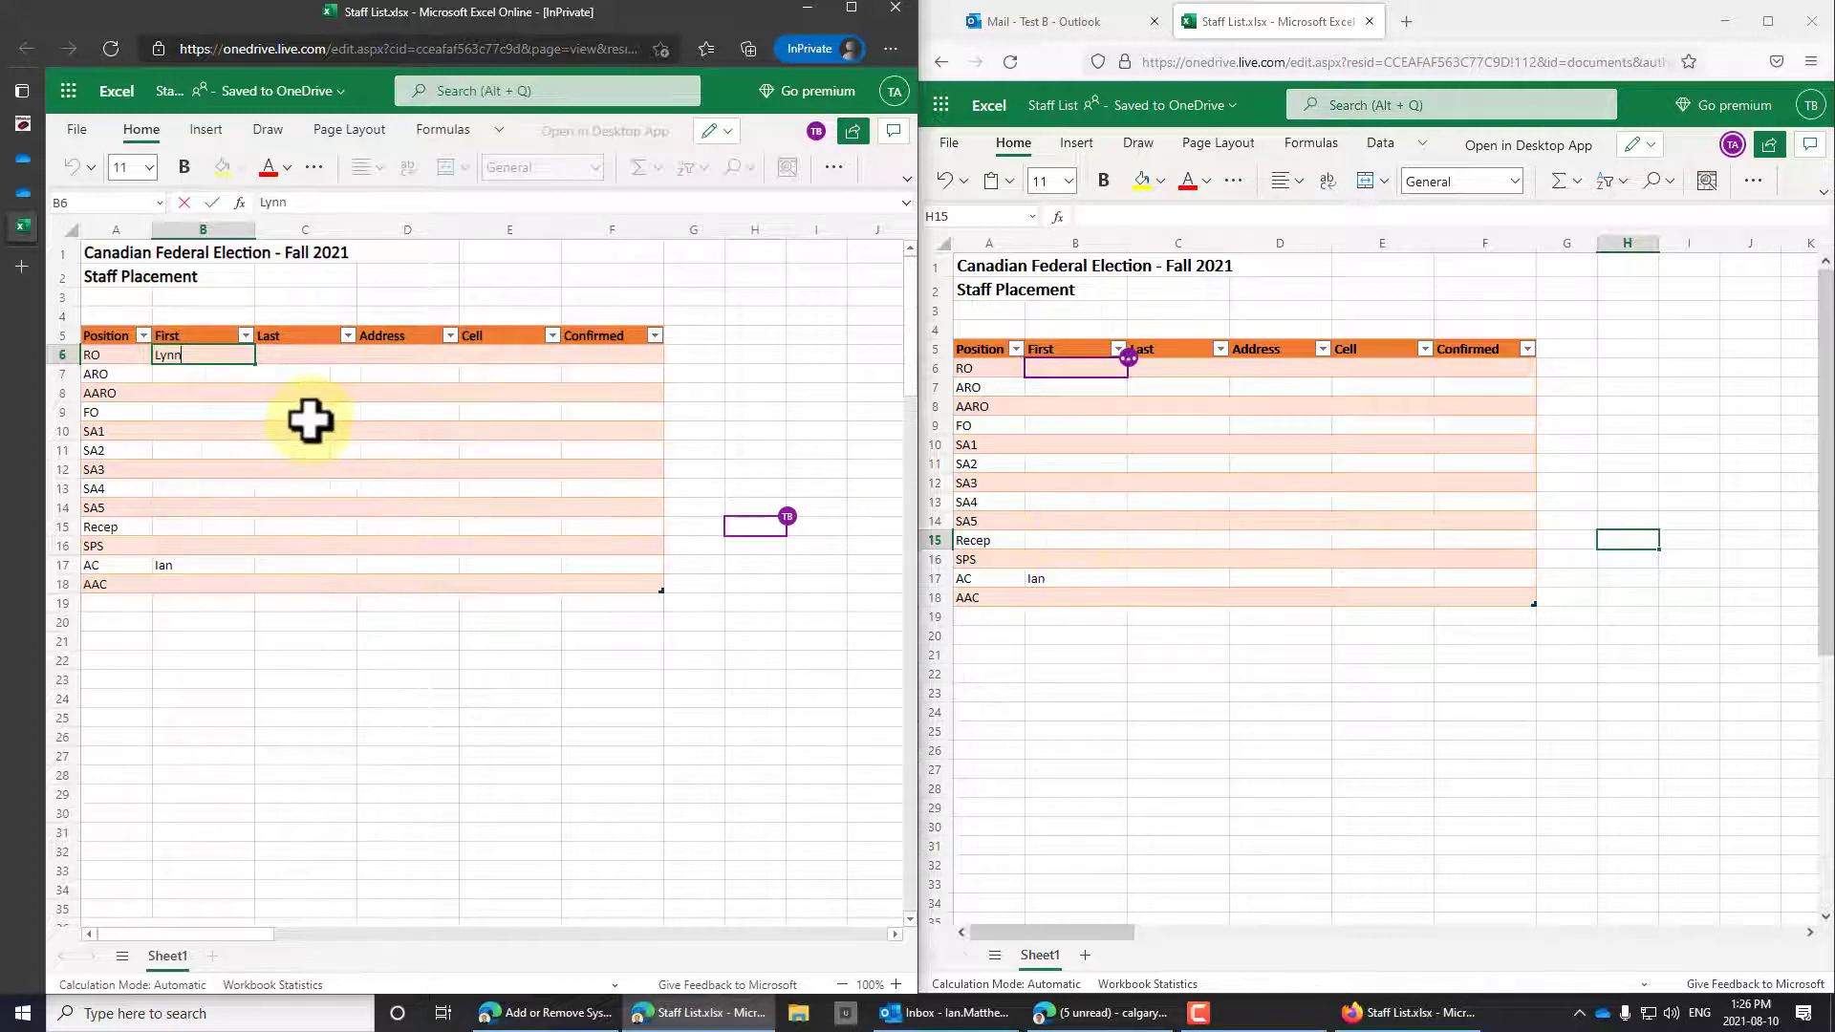
click(223, 413)
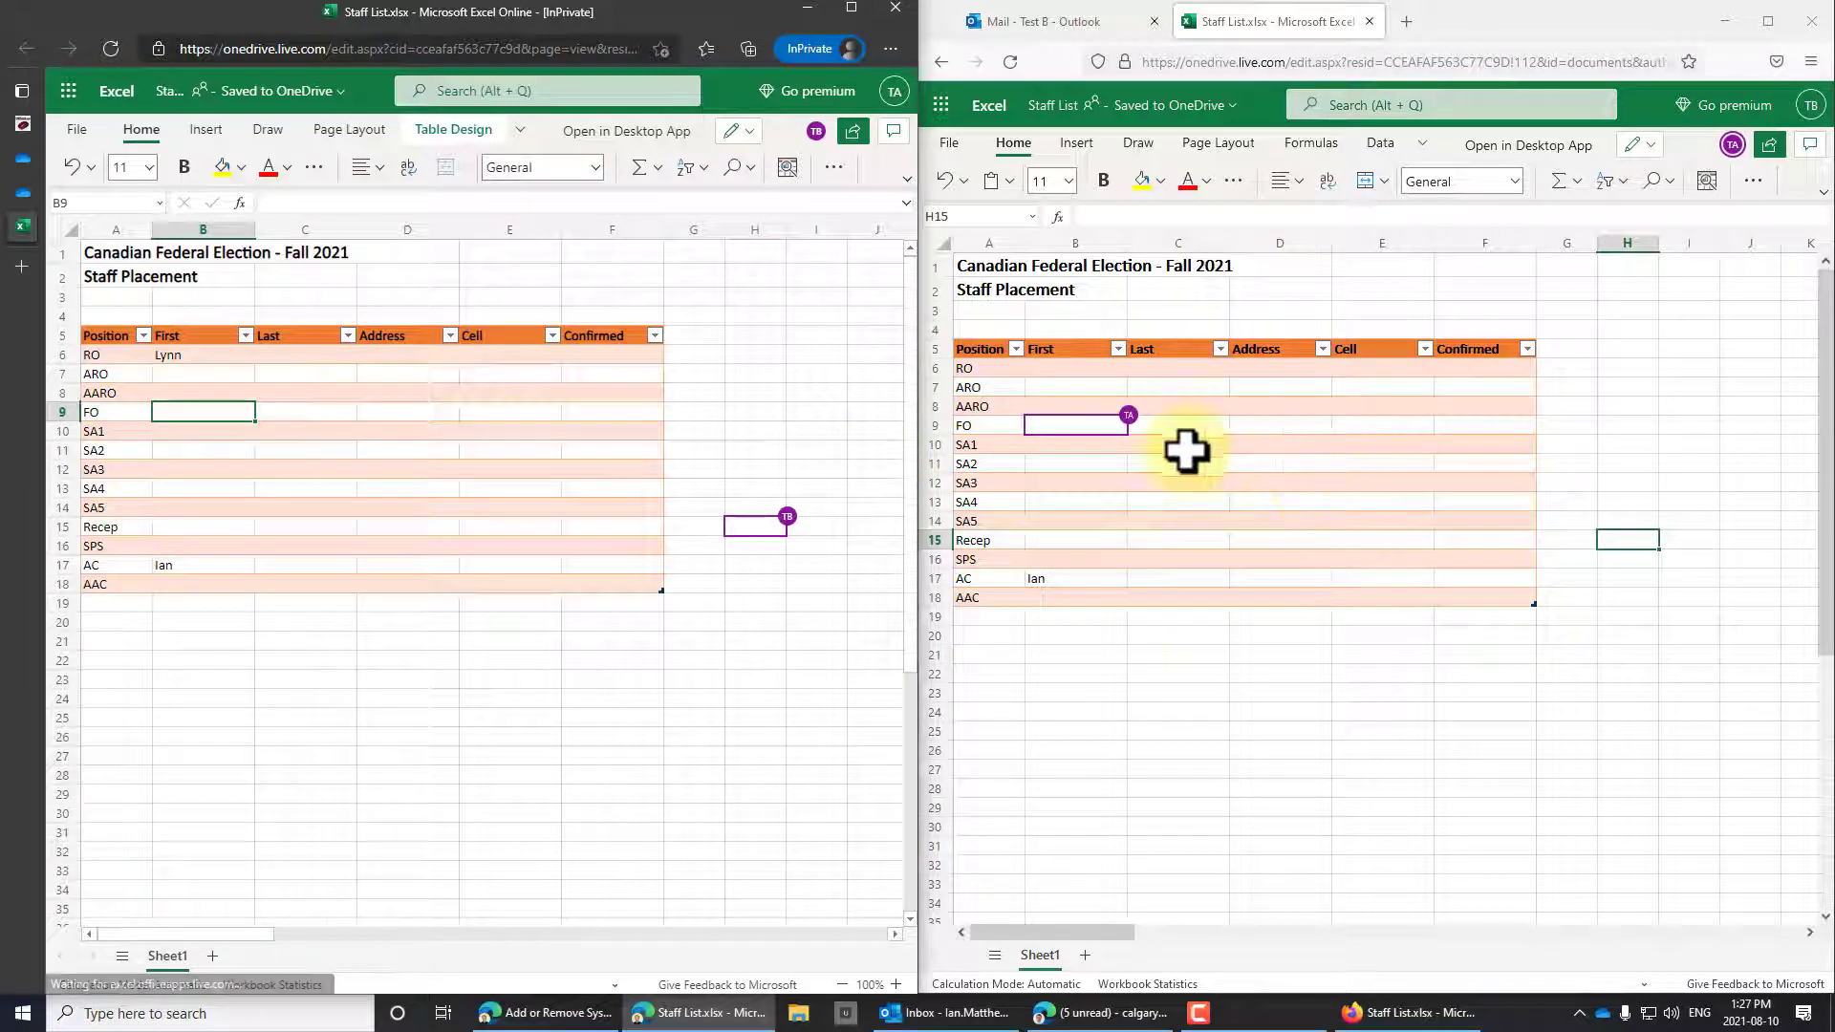
click(1101, 461)
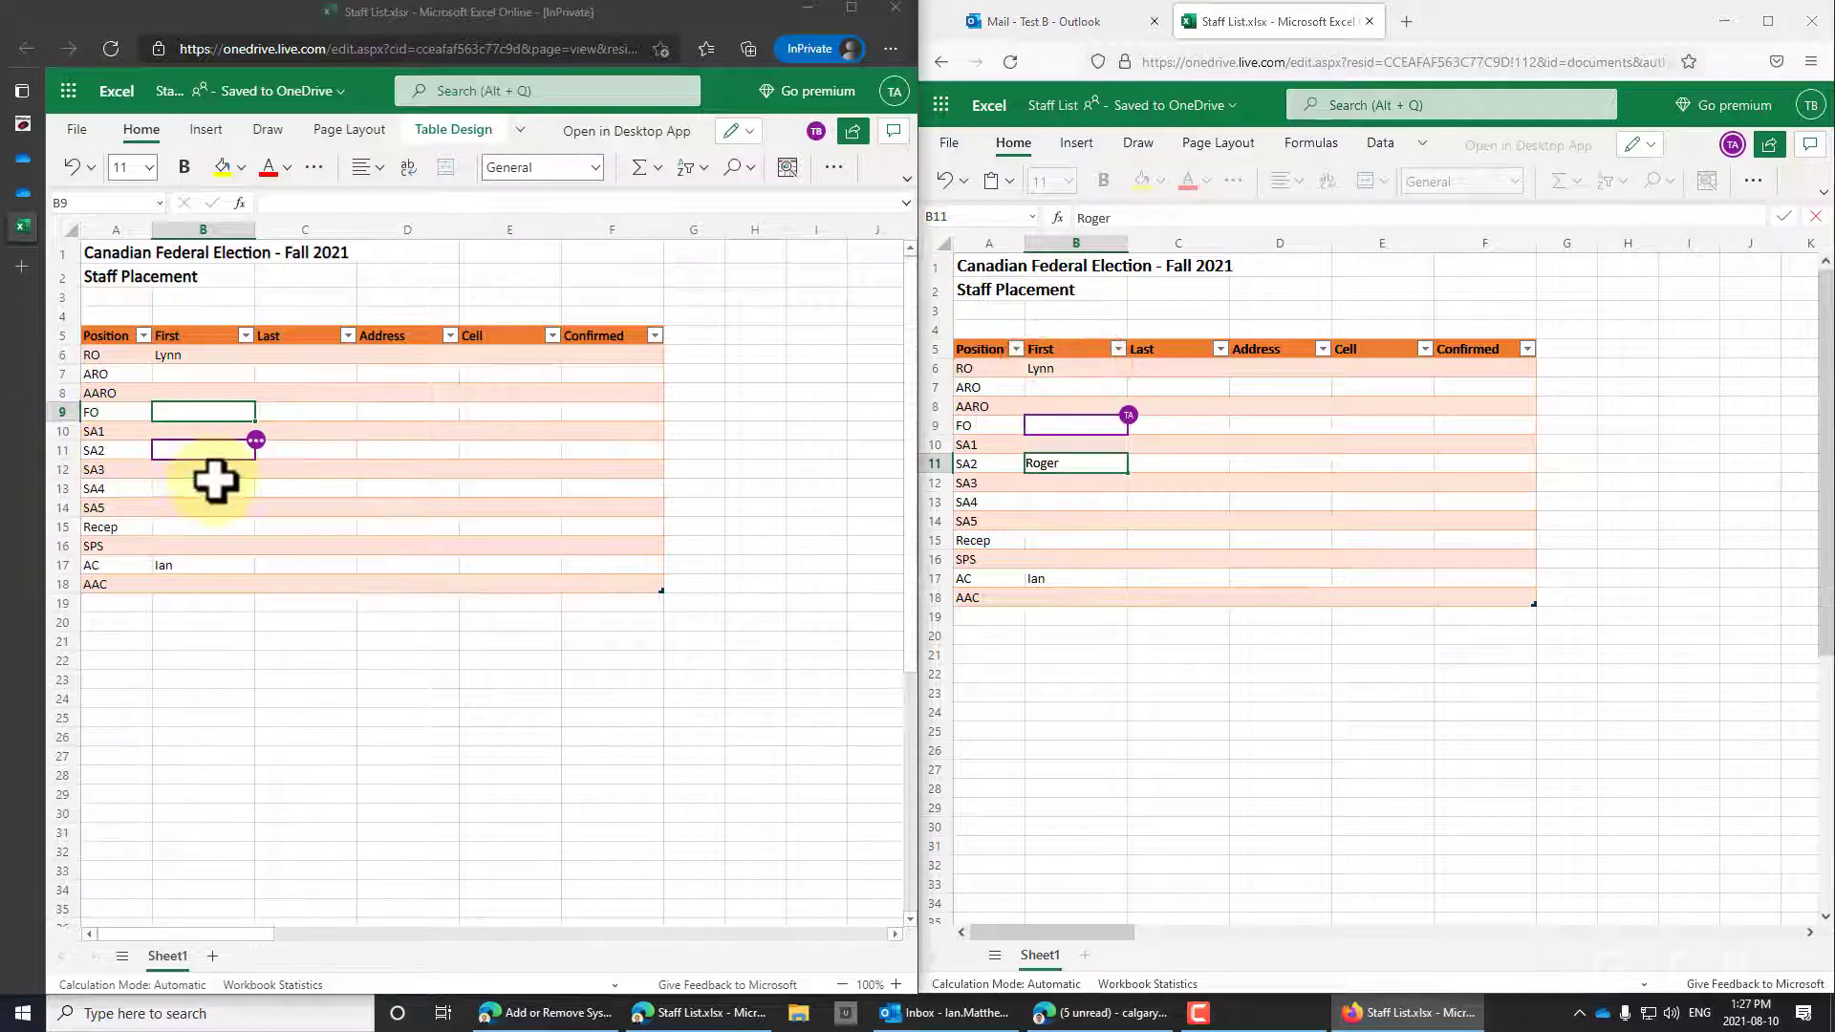
click(1052, 532)
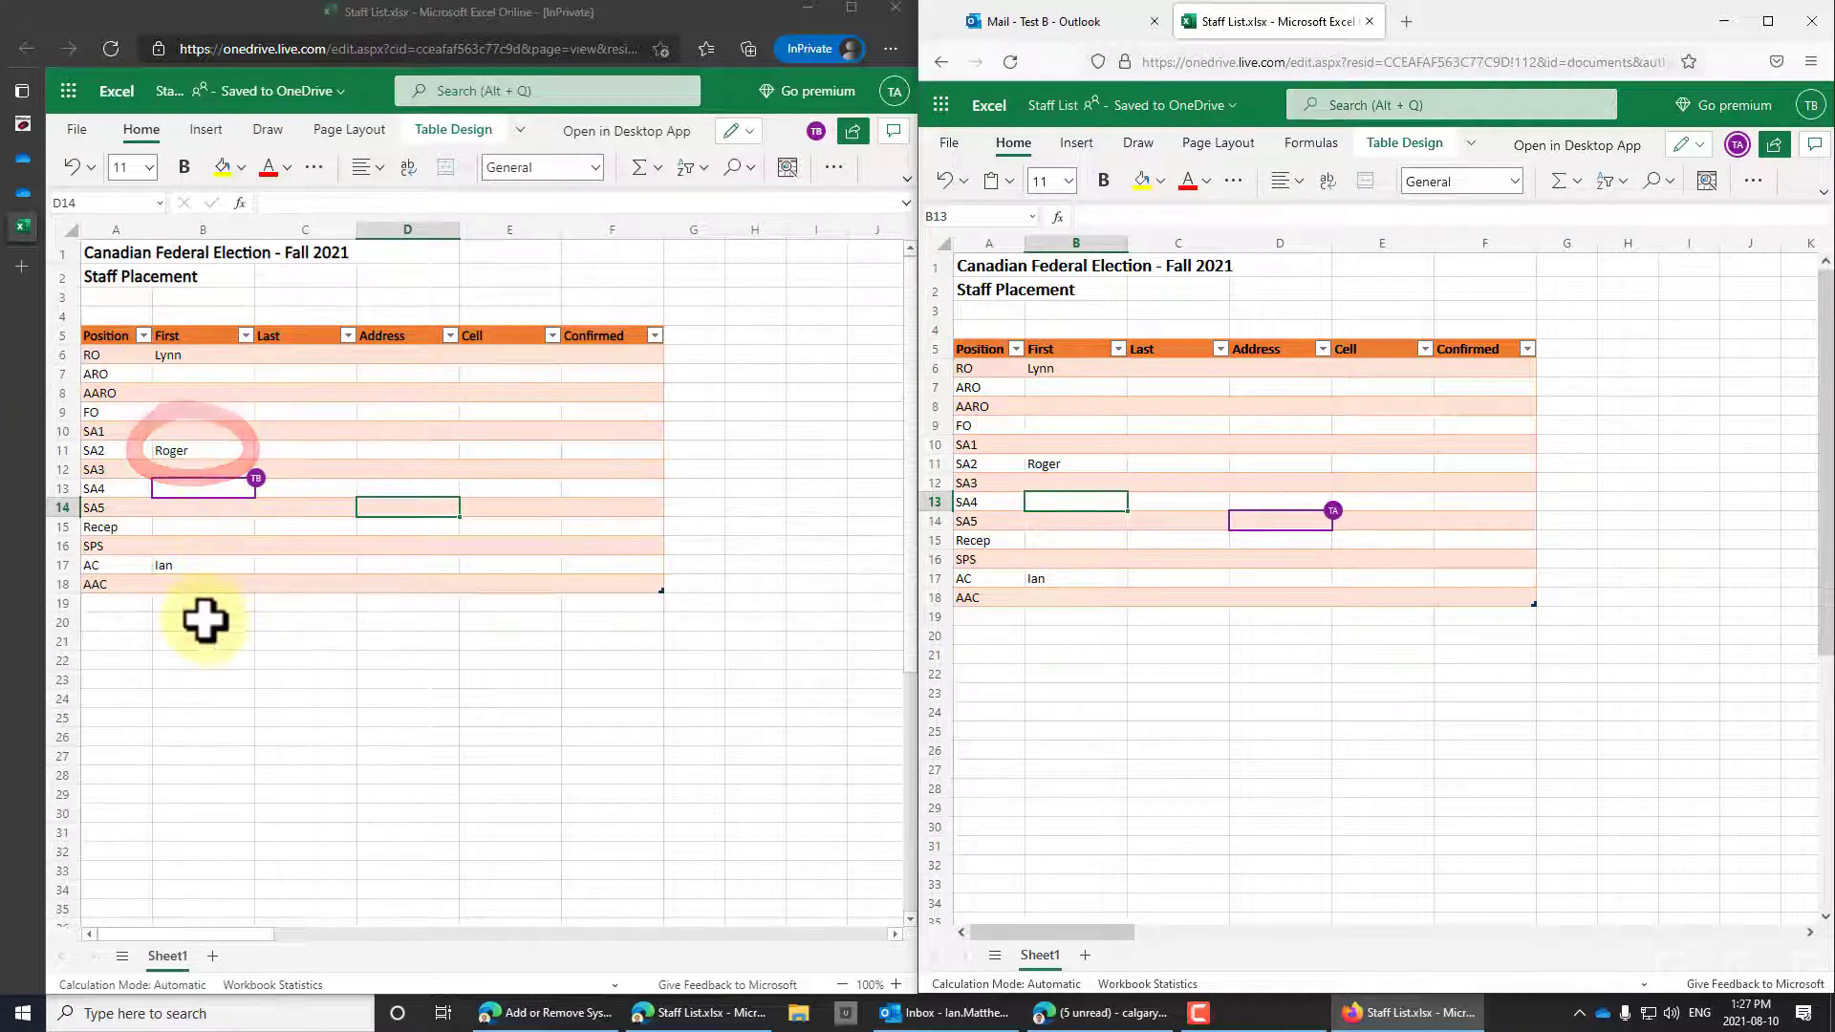
click(287, 451)
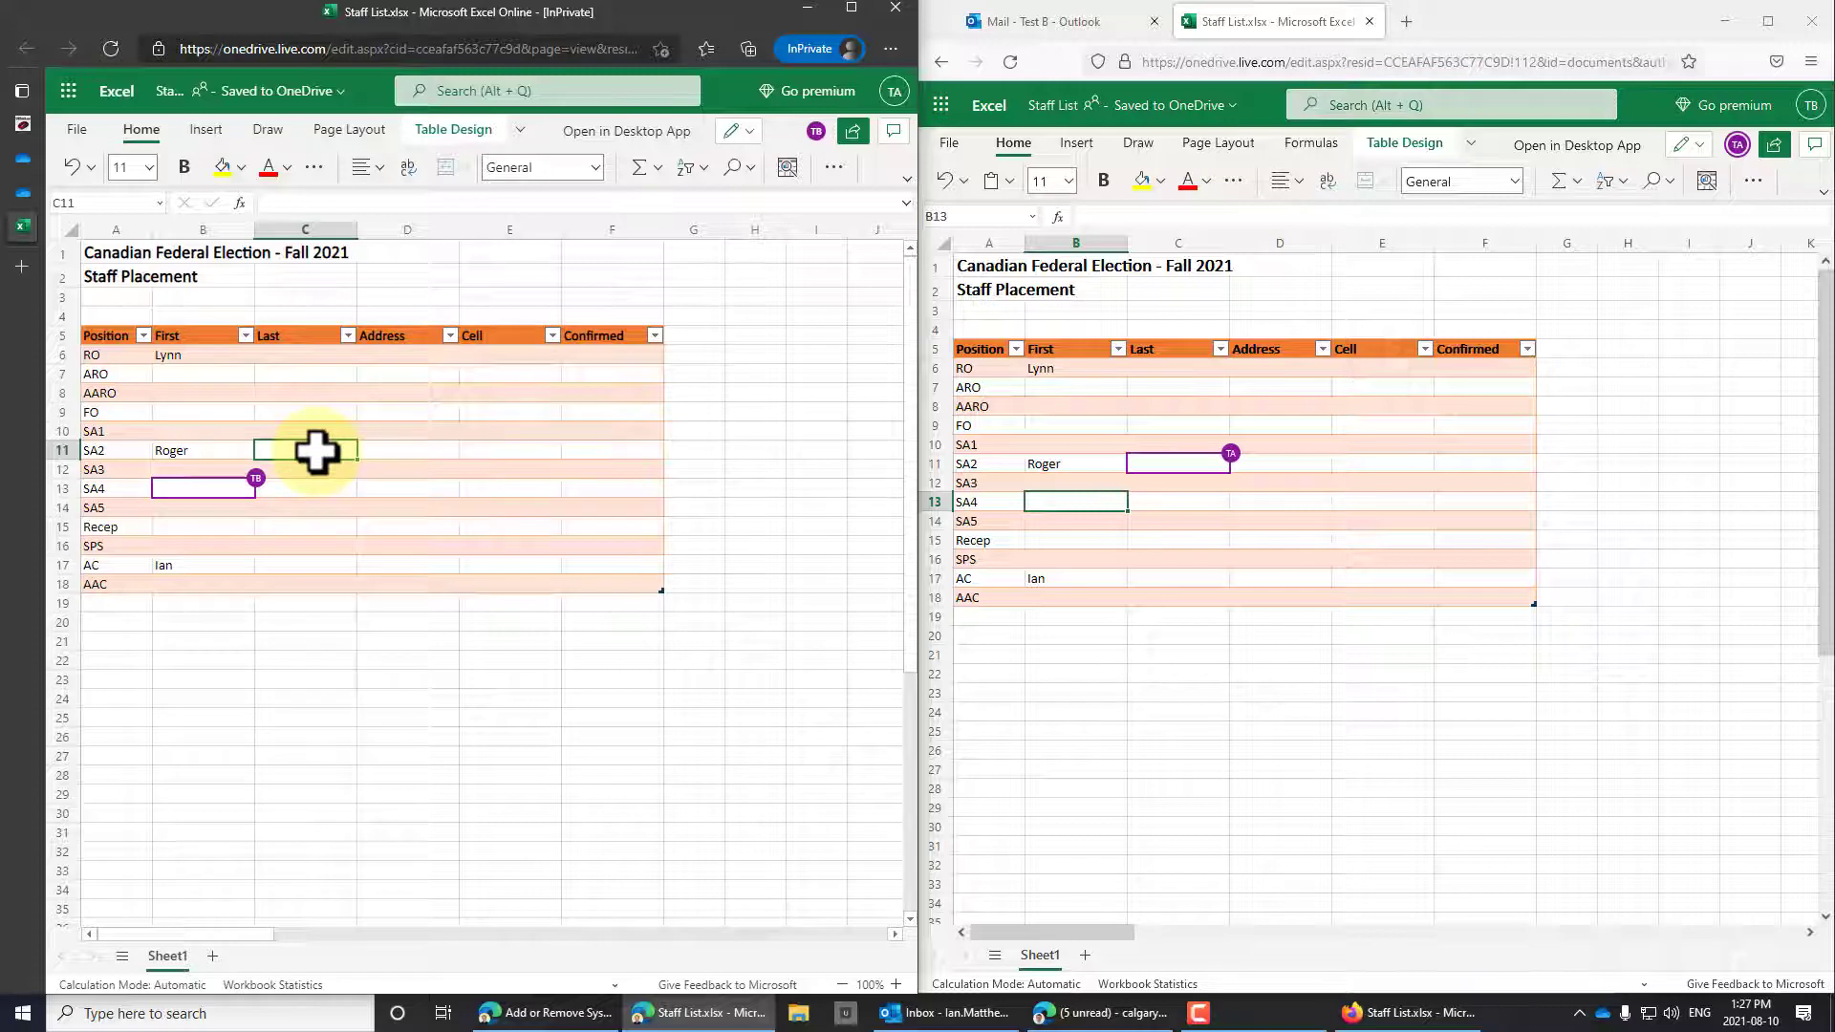
click(407, 488)
click(1178, 483)
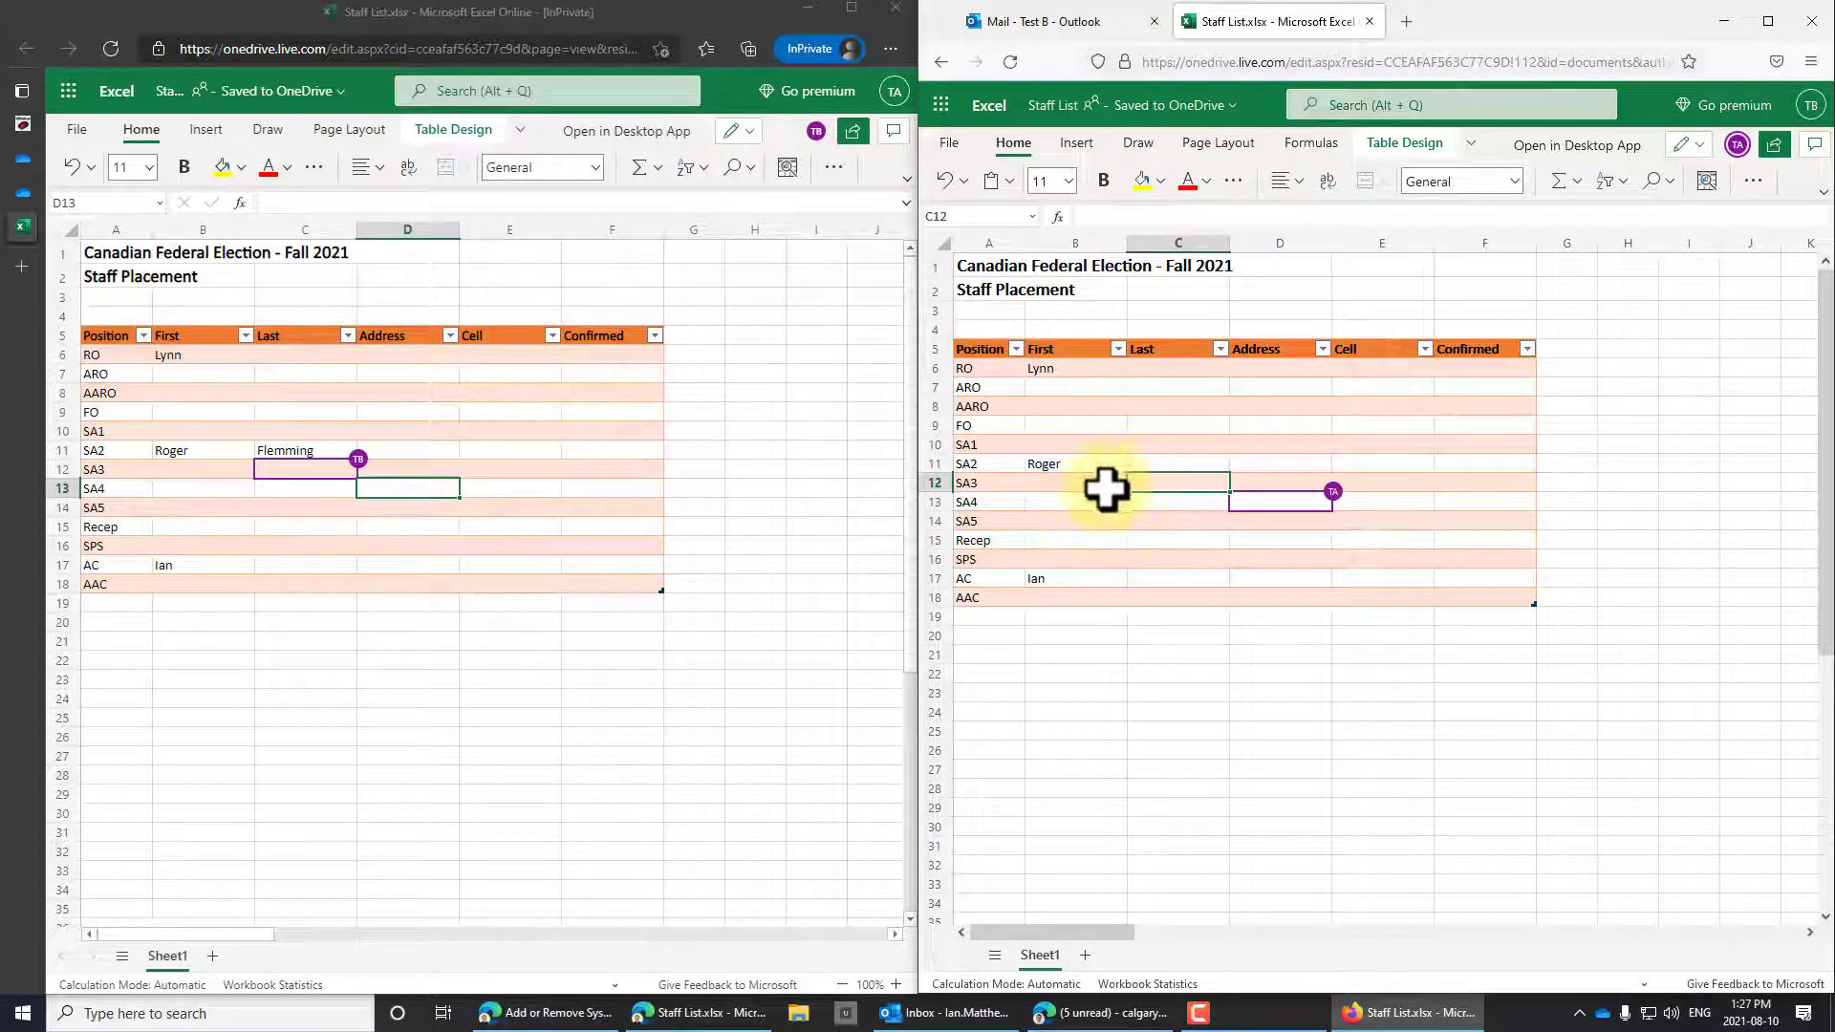
click(1173, 578)
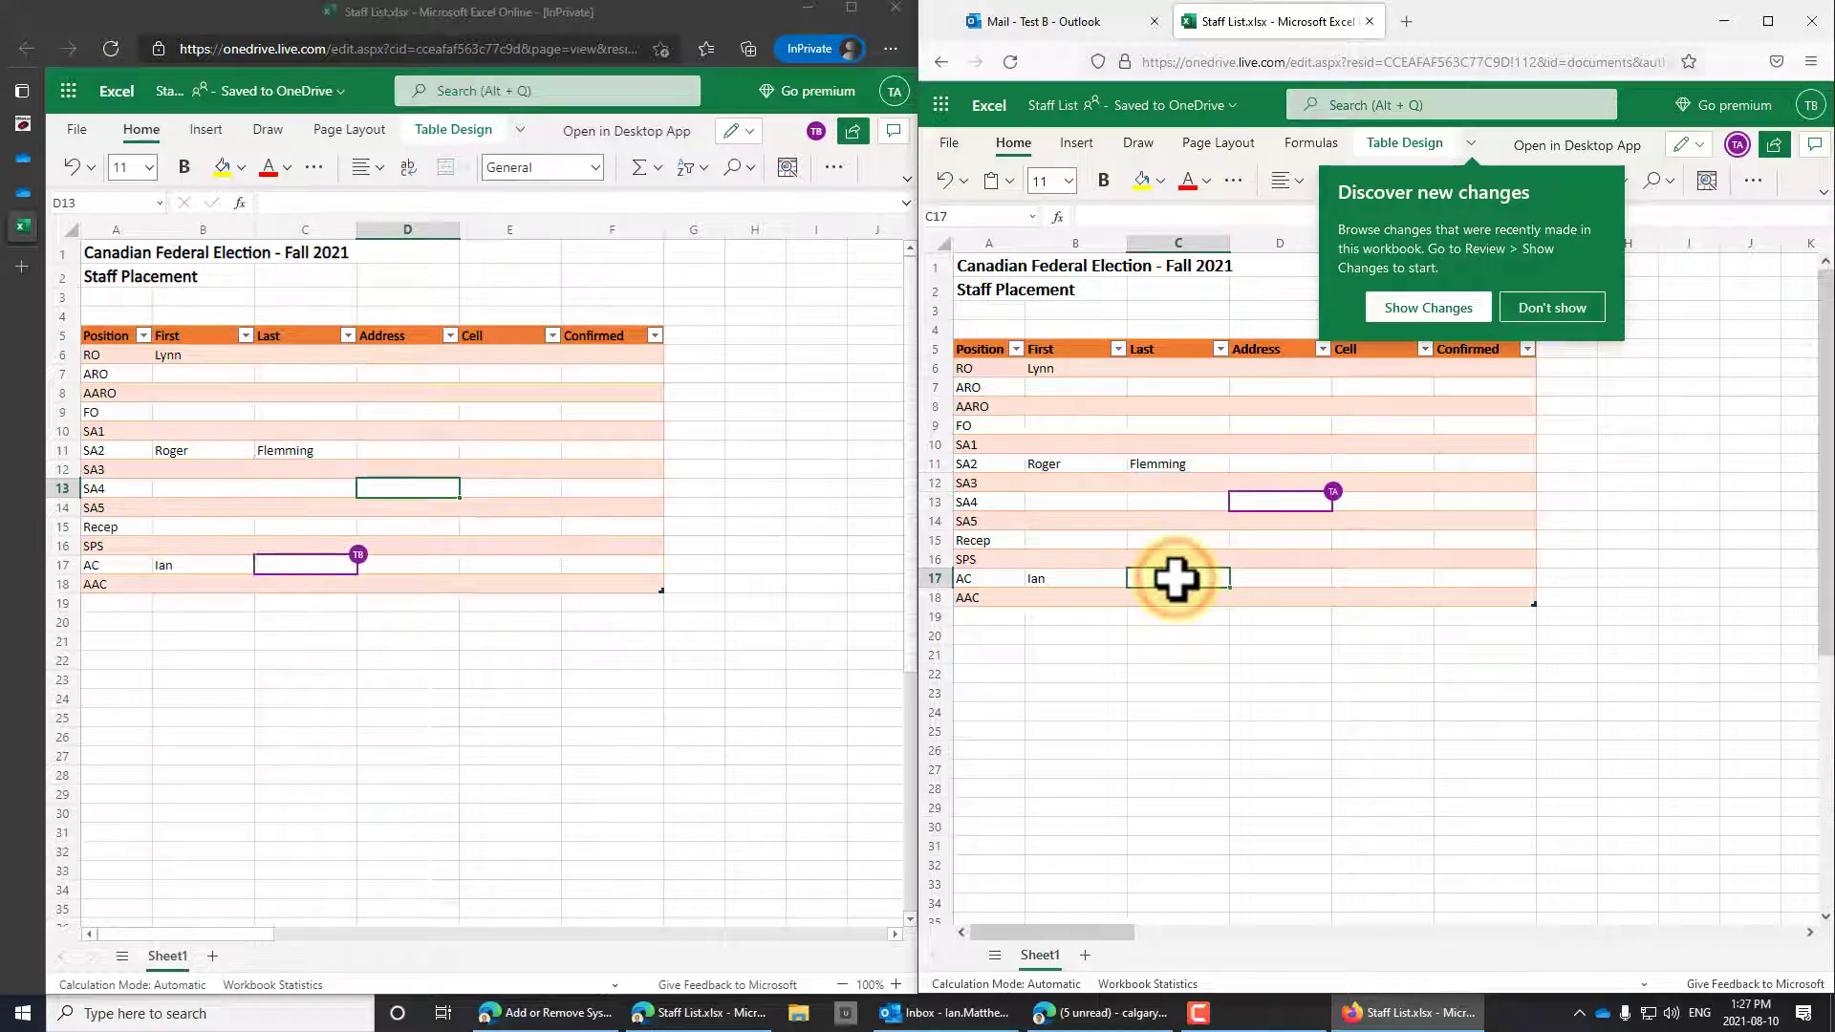
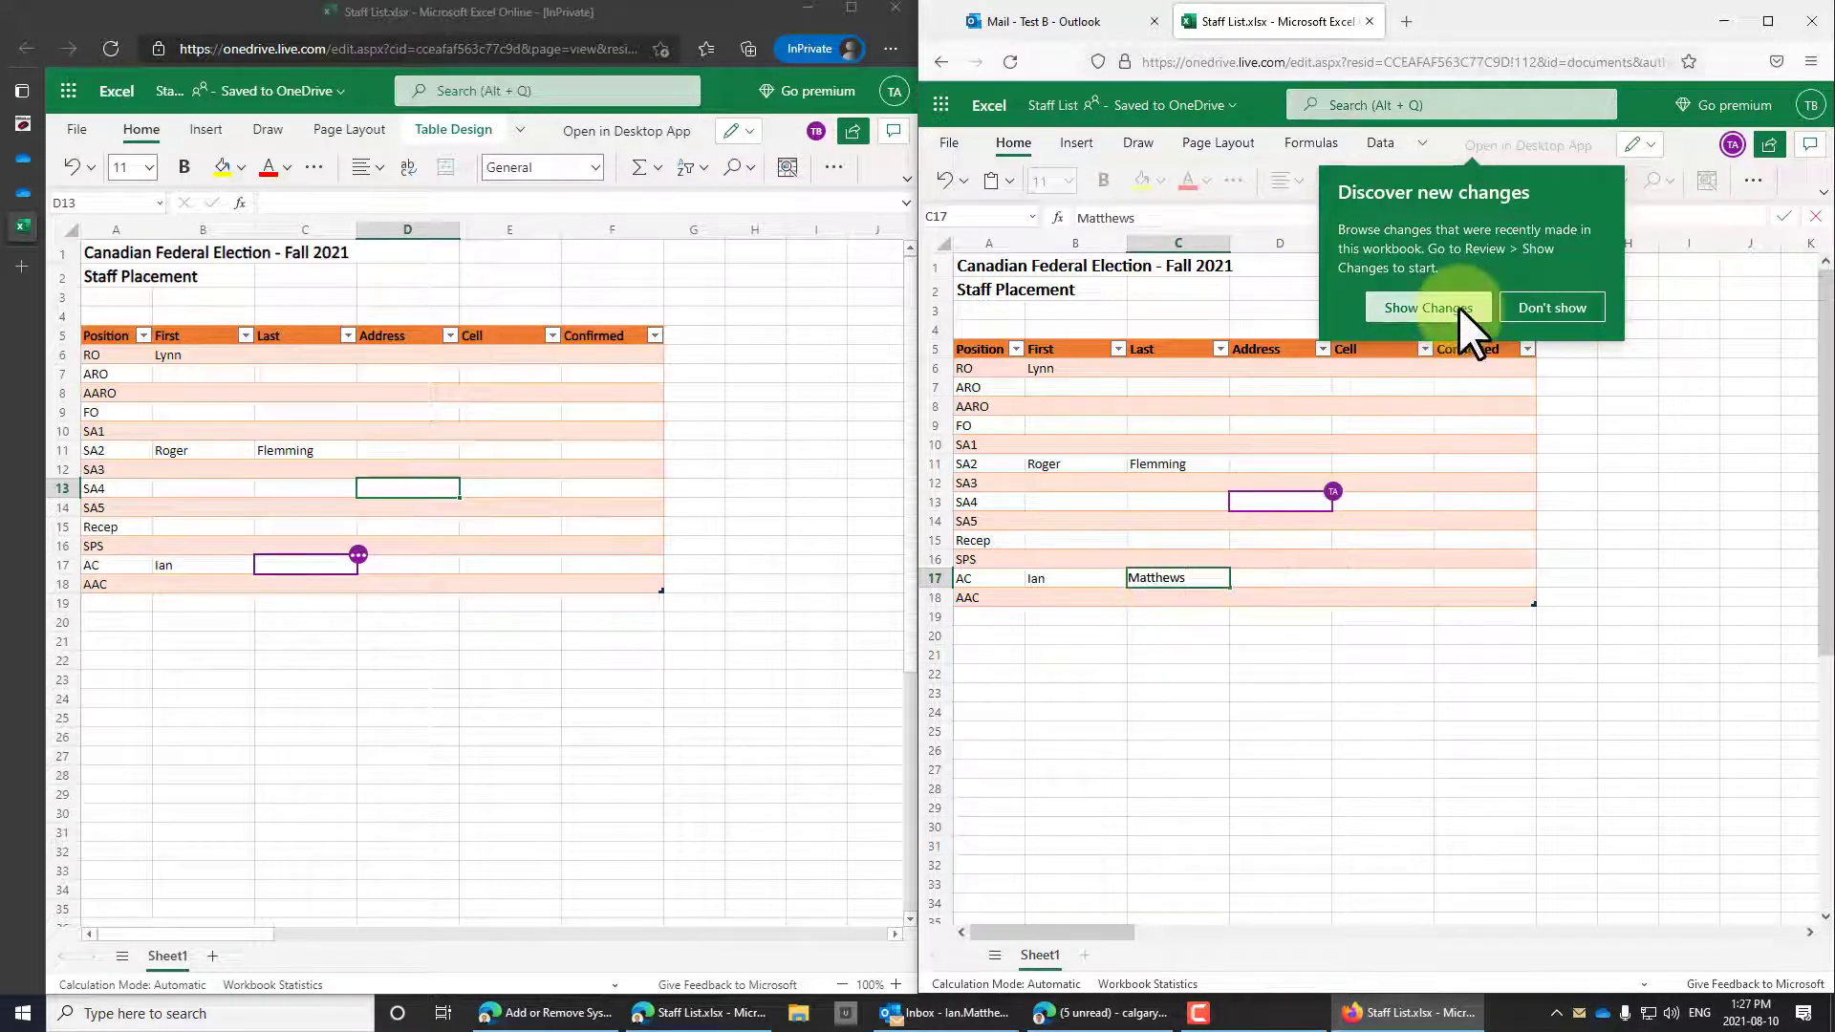
click(1447, 539)
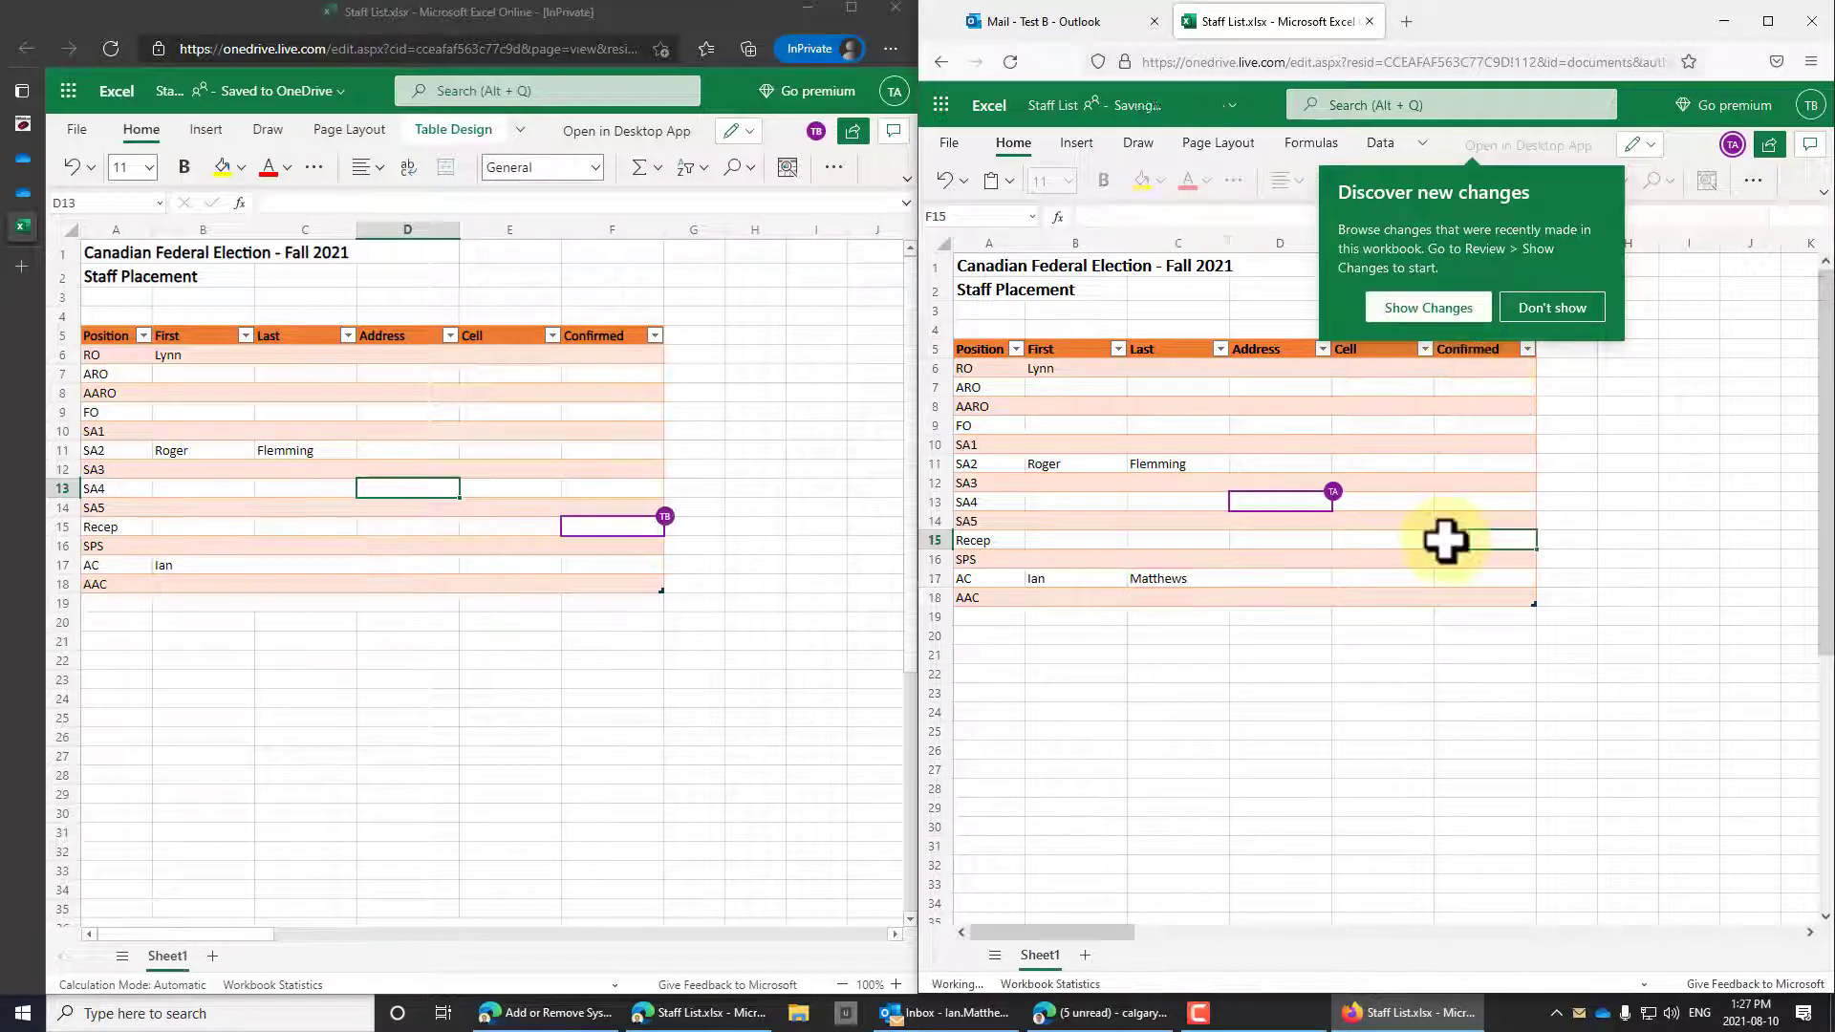
Browse the Changes pane in the second account's window, check its filter options, then close it.
click(1434, 301)
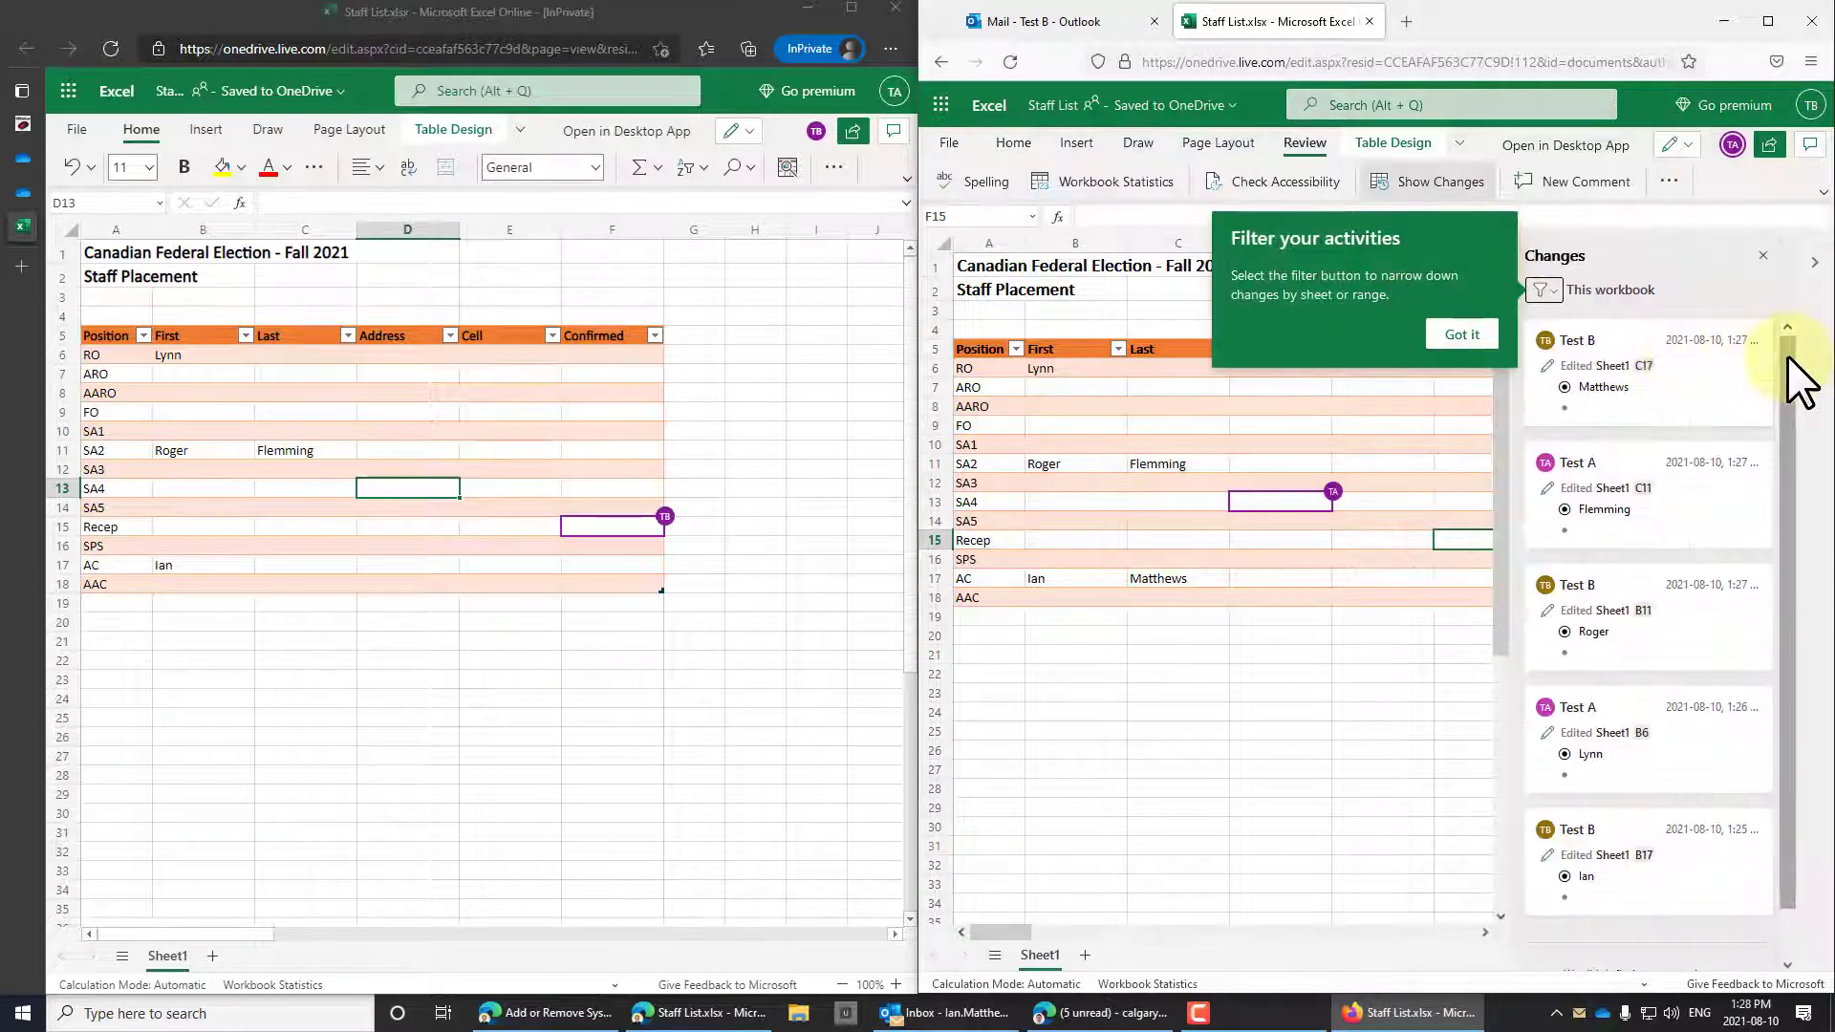
mouse_move(1788, 356)
mouse_down()
mouse_move(1780, 598)
mouse_move(1776, 325)
mouse_up()
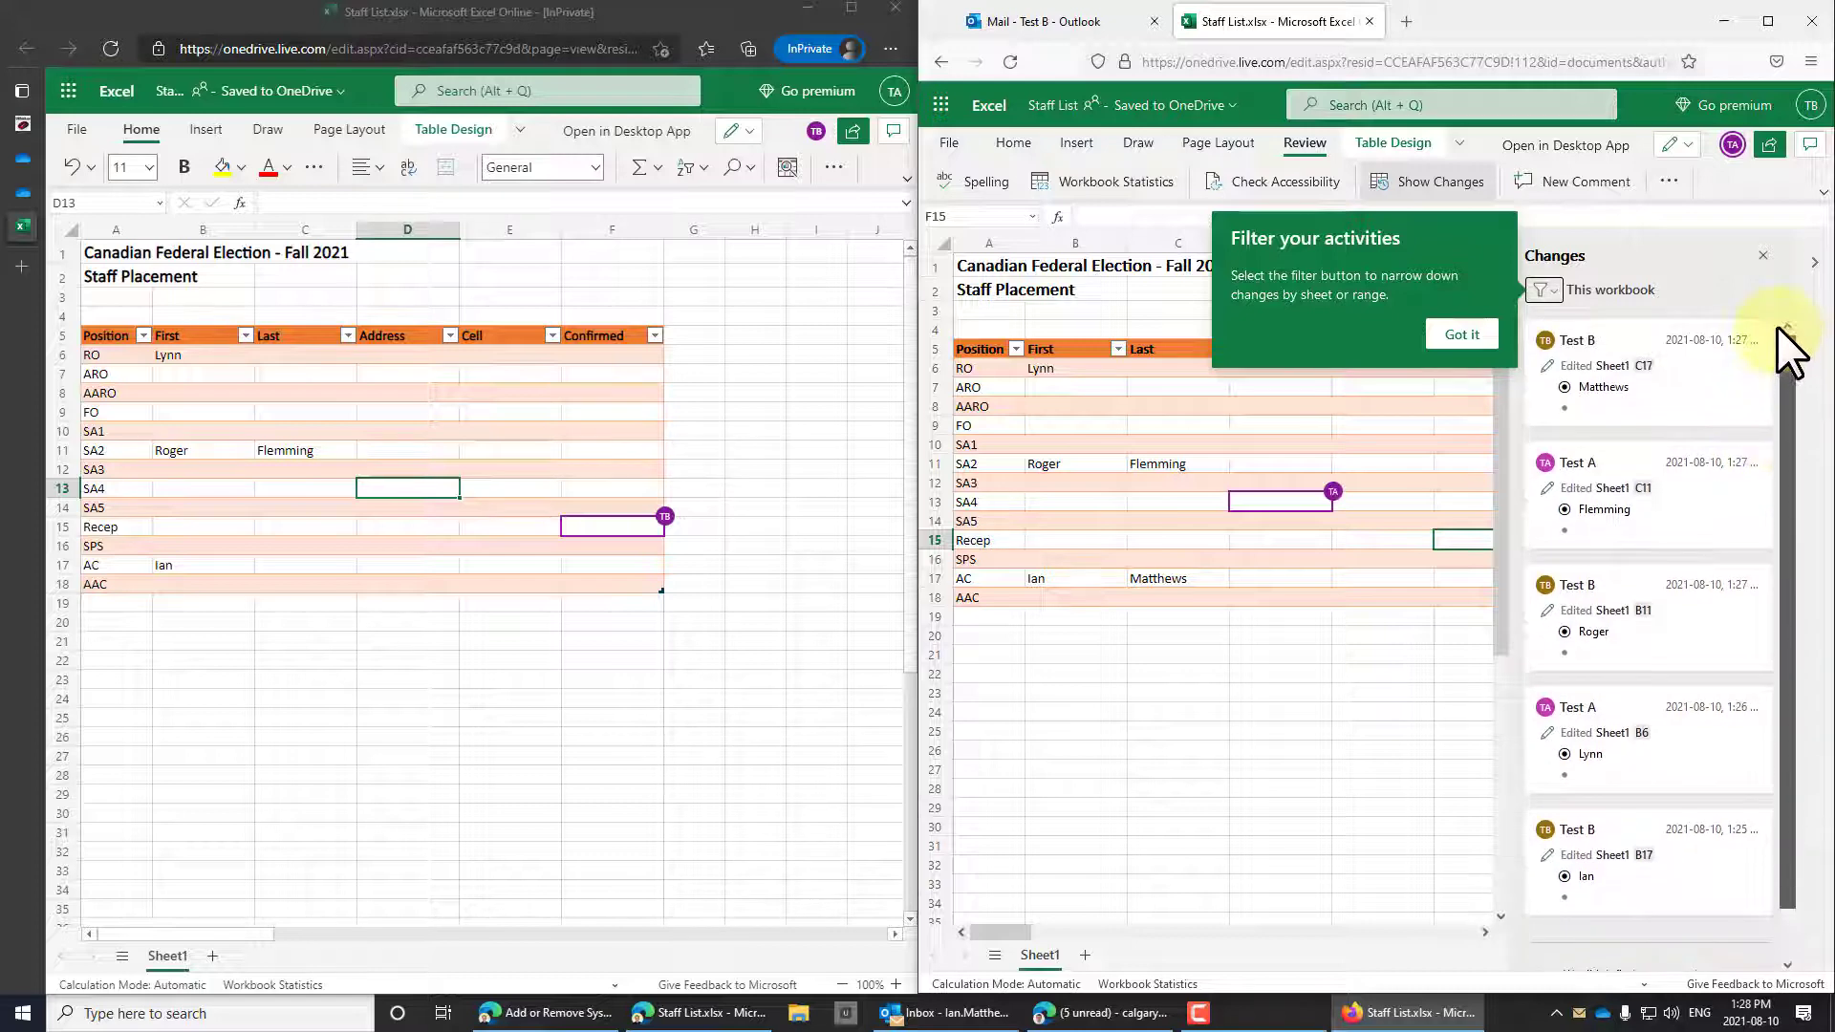
click(1546, 289)
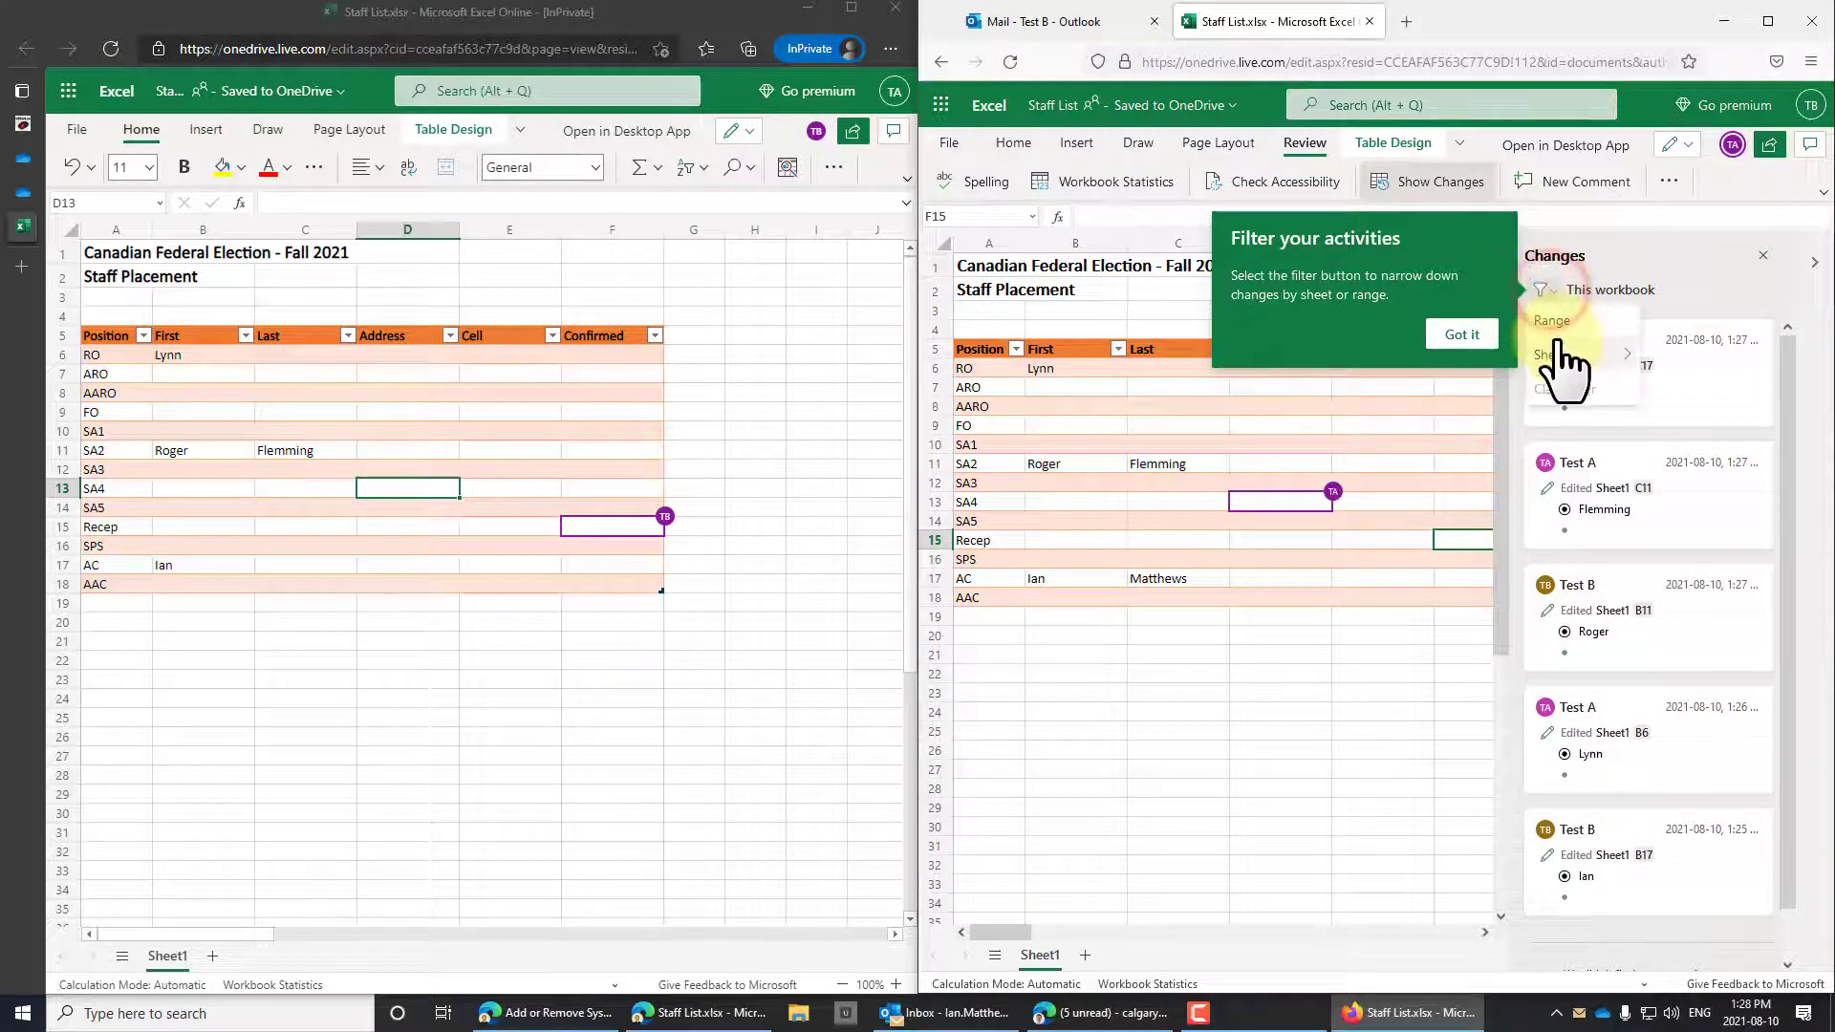
mouse_move(1560, 355)
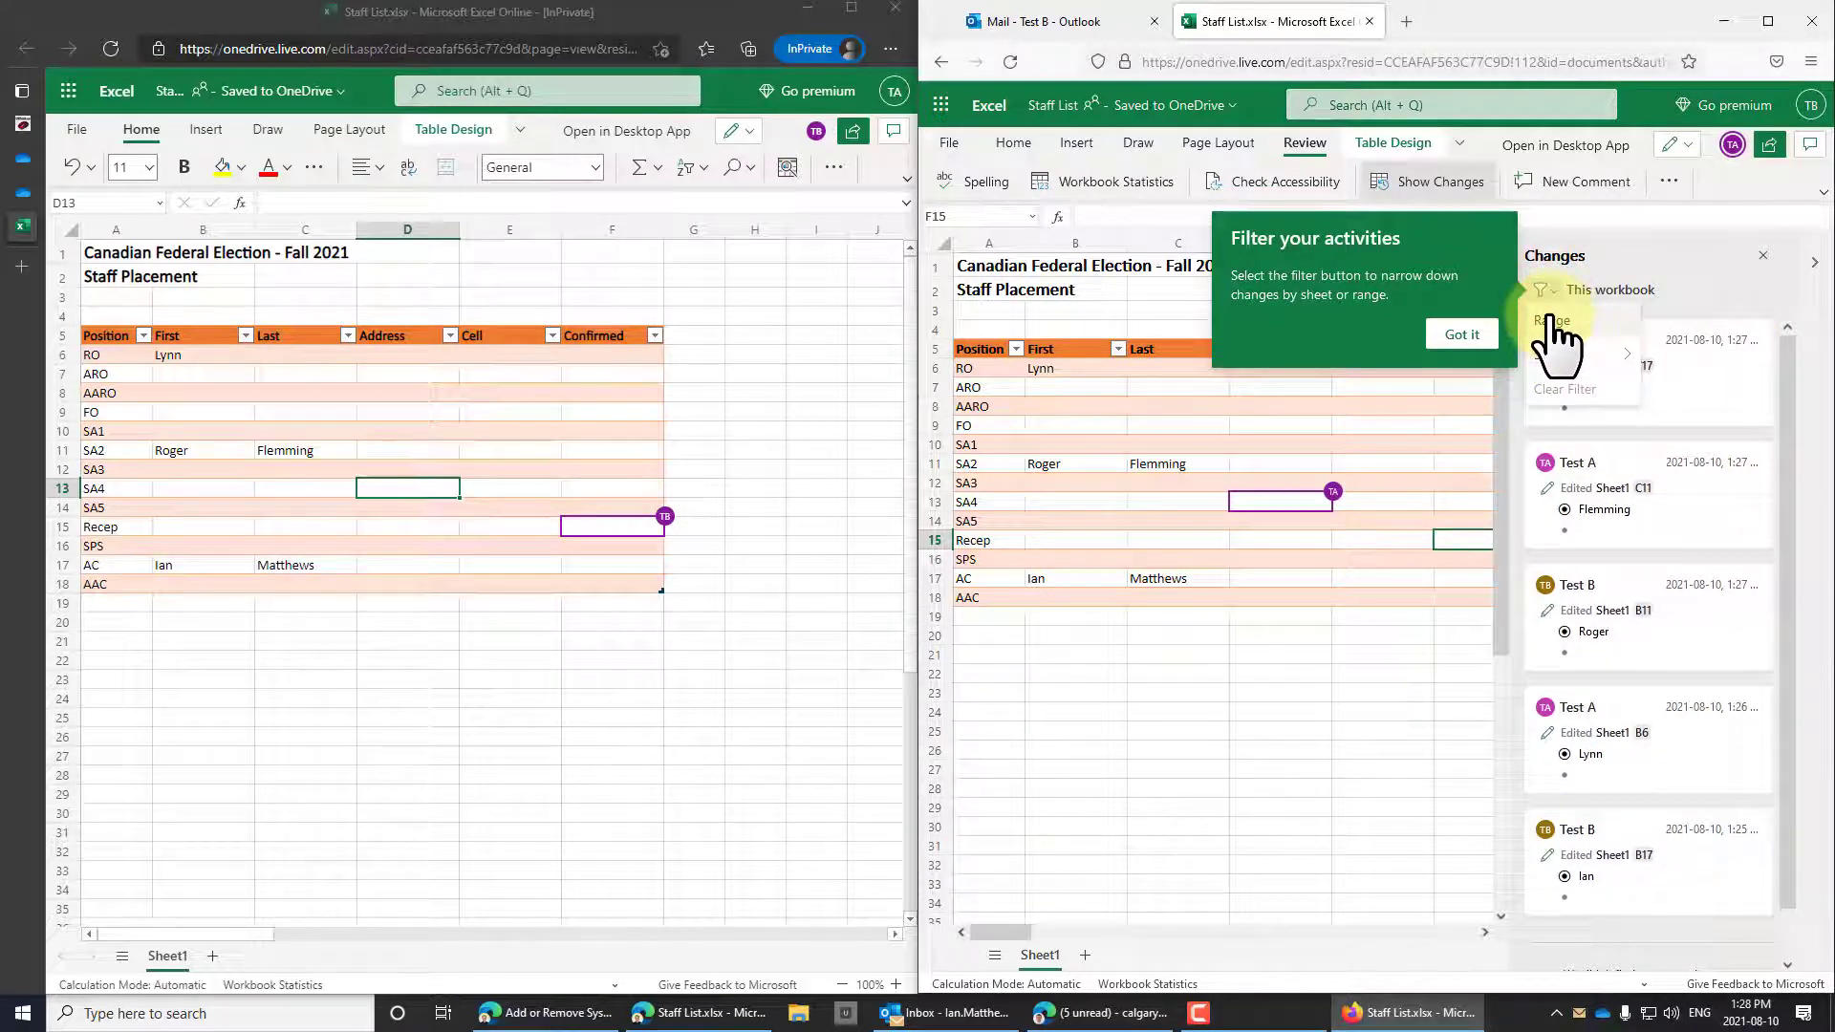
click(1461, 334)
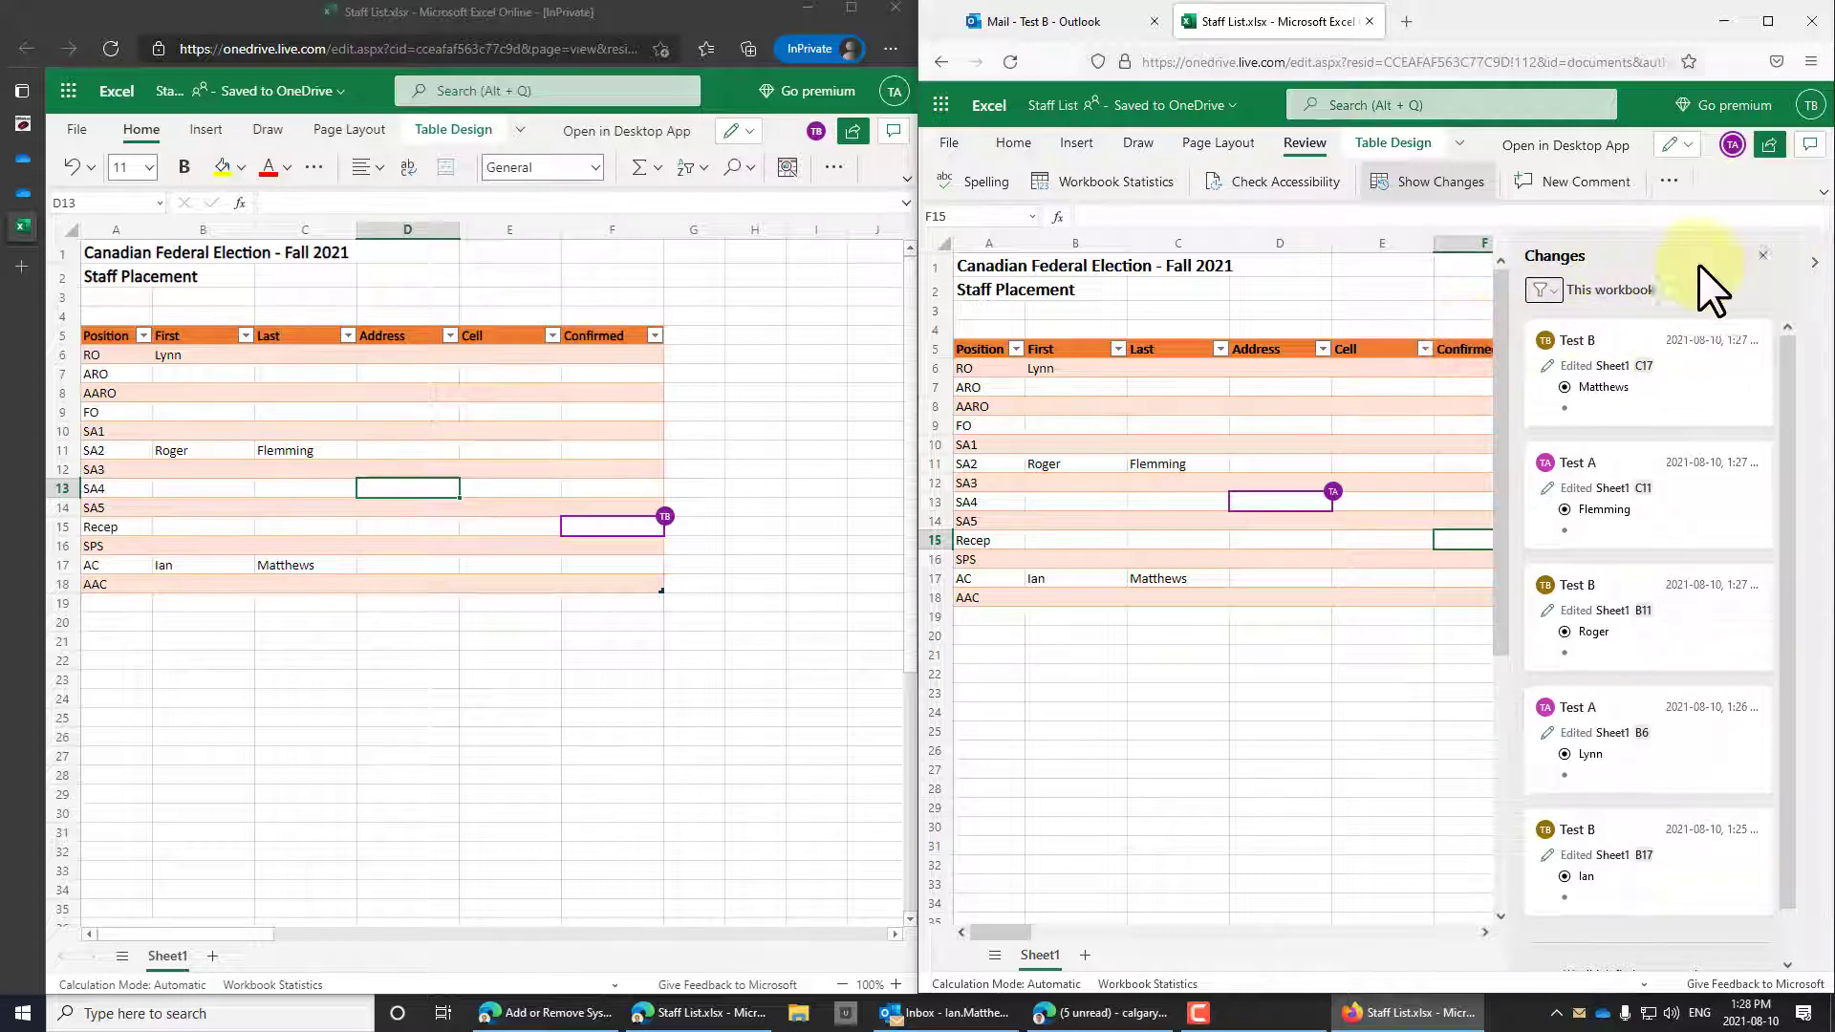
click(1763, 256)
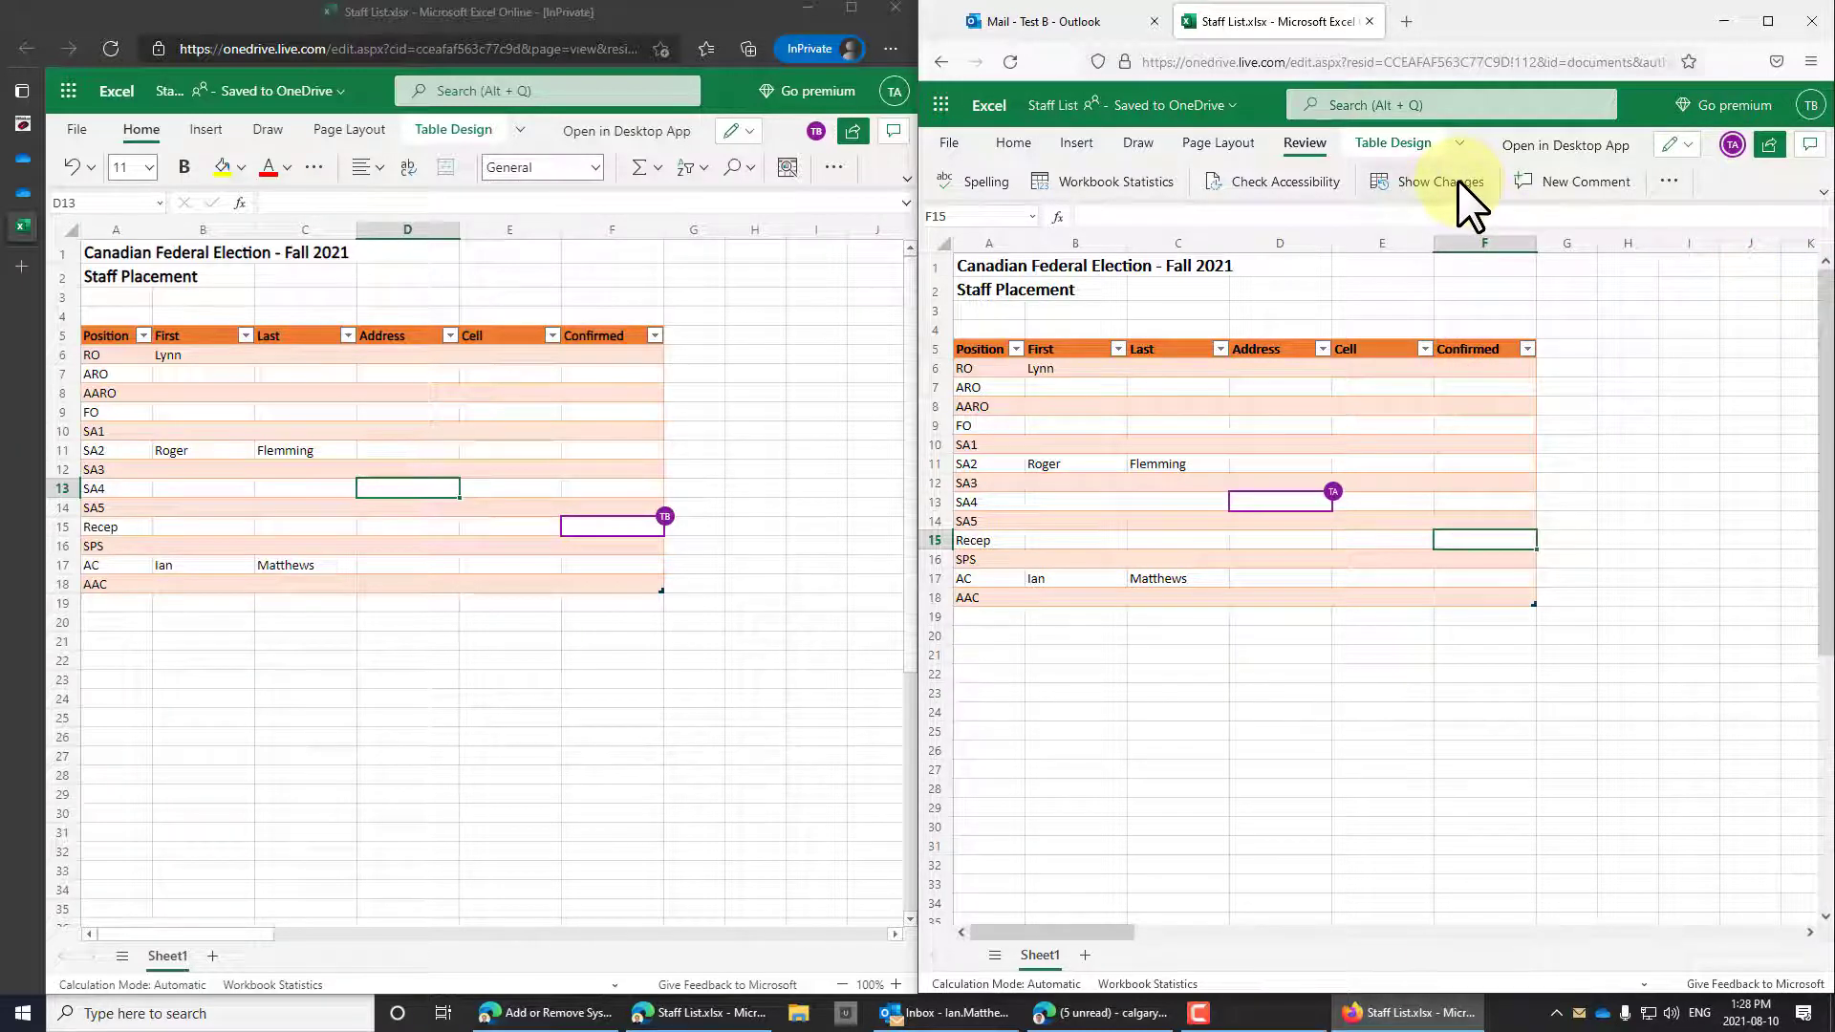
Open Review > Show Changes in the first account's window, jump to Lynn's B6 edit, then close the pane.
click(499, 344)
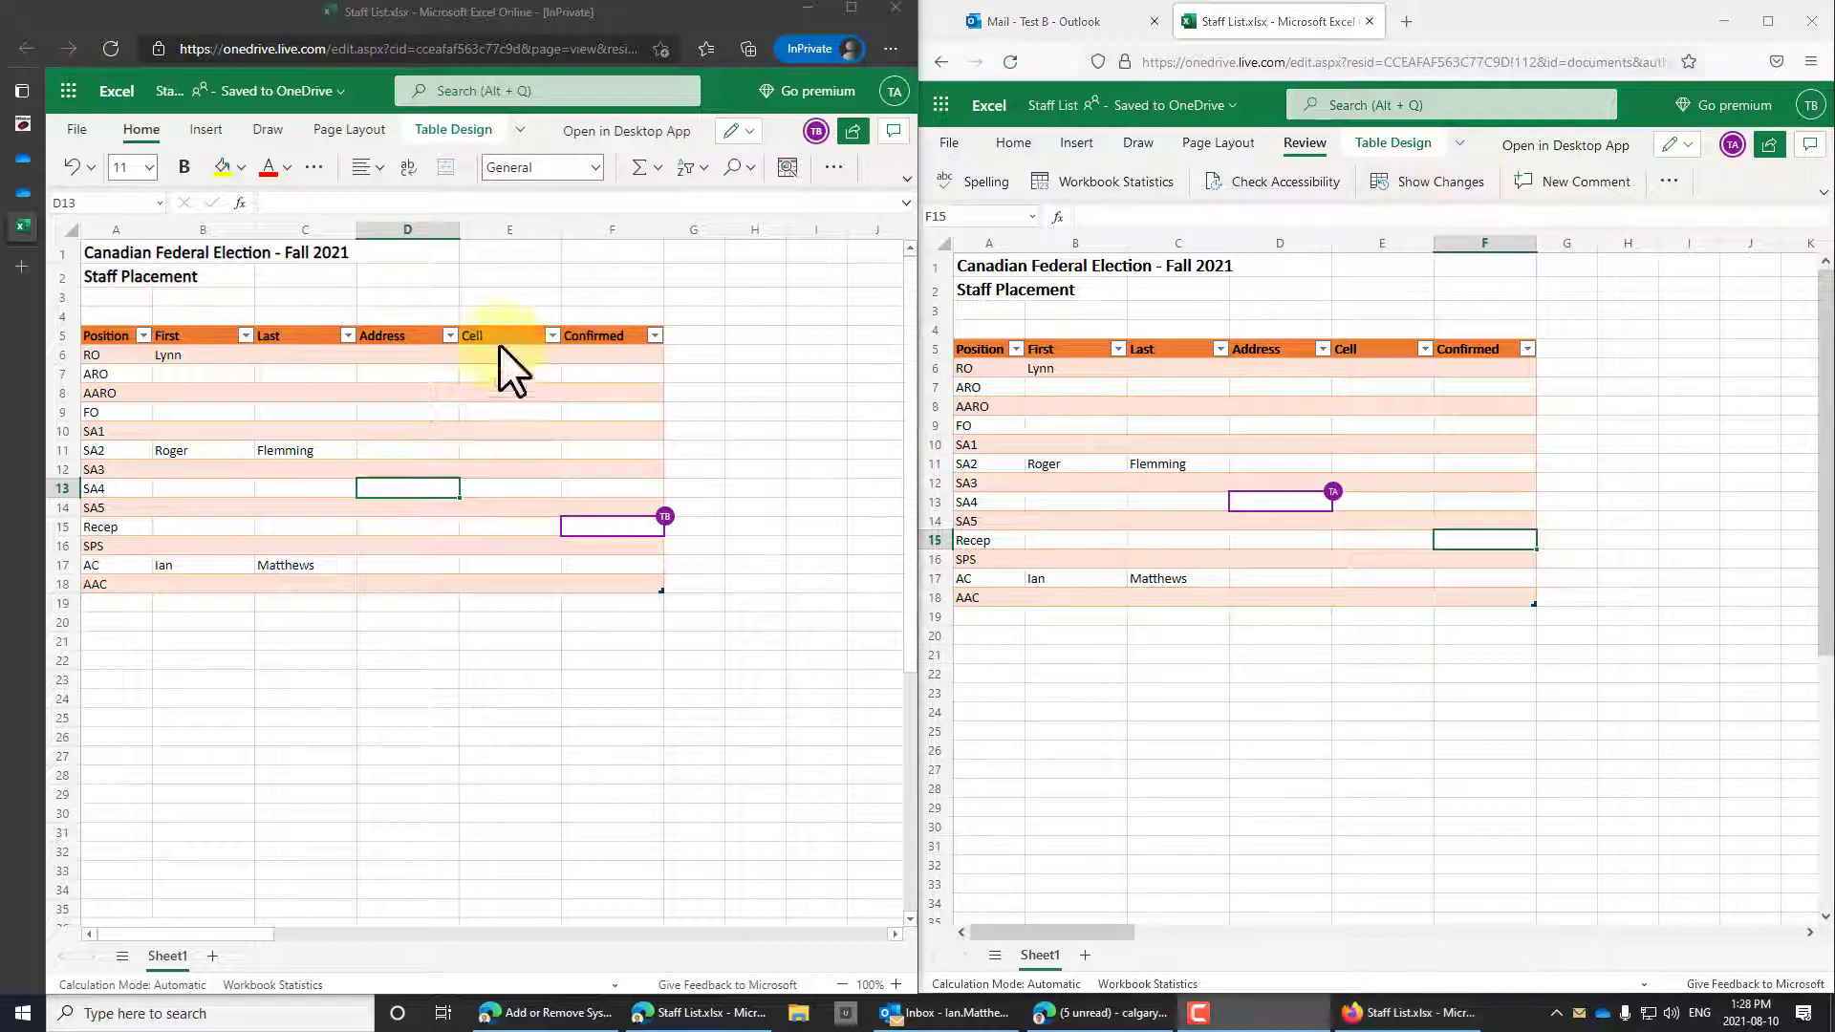
click(518, 128)
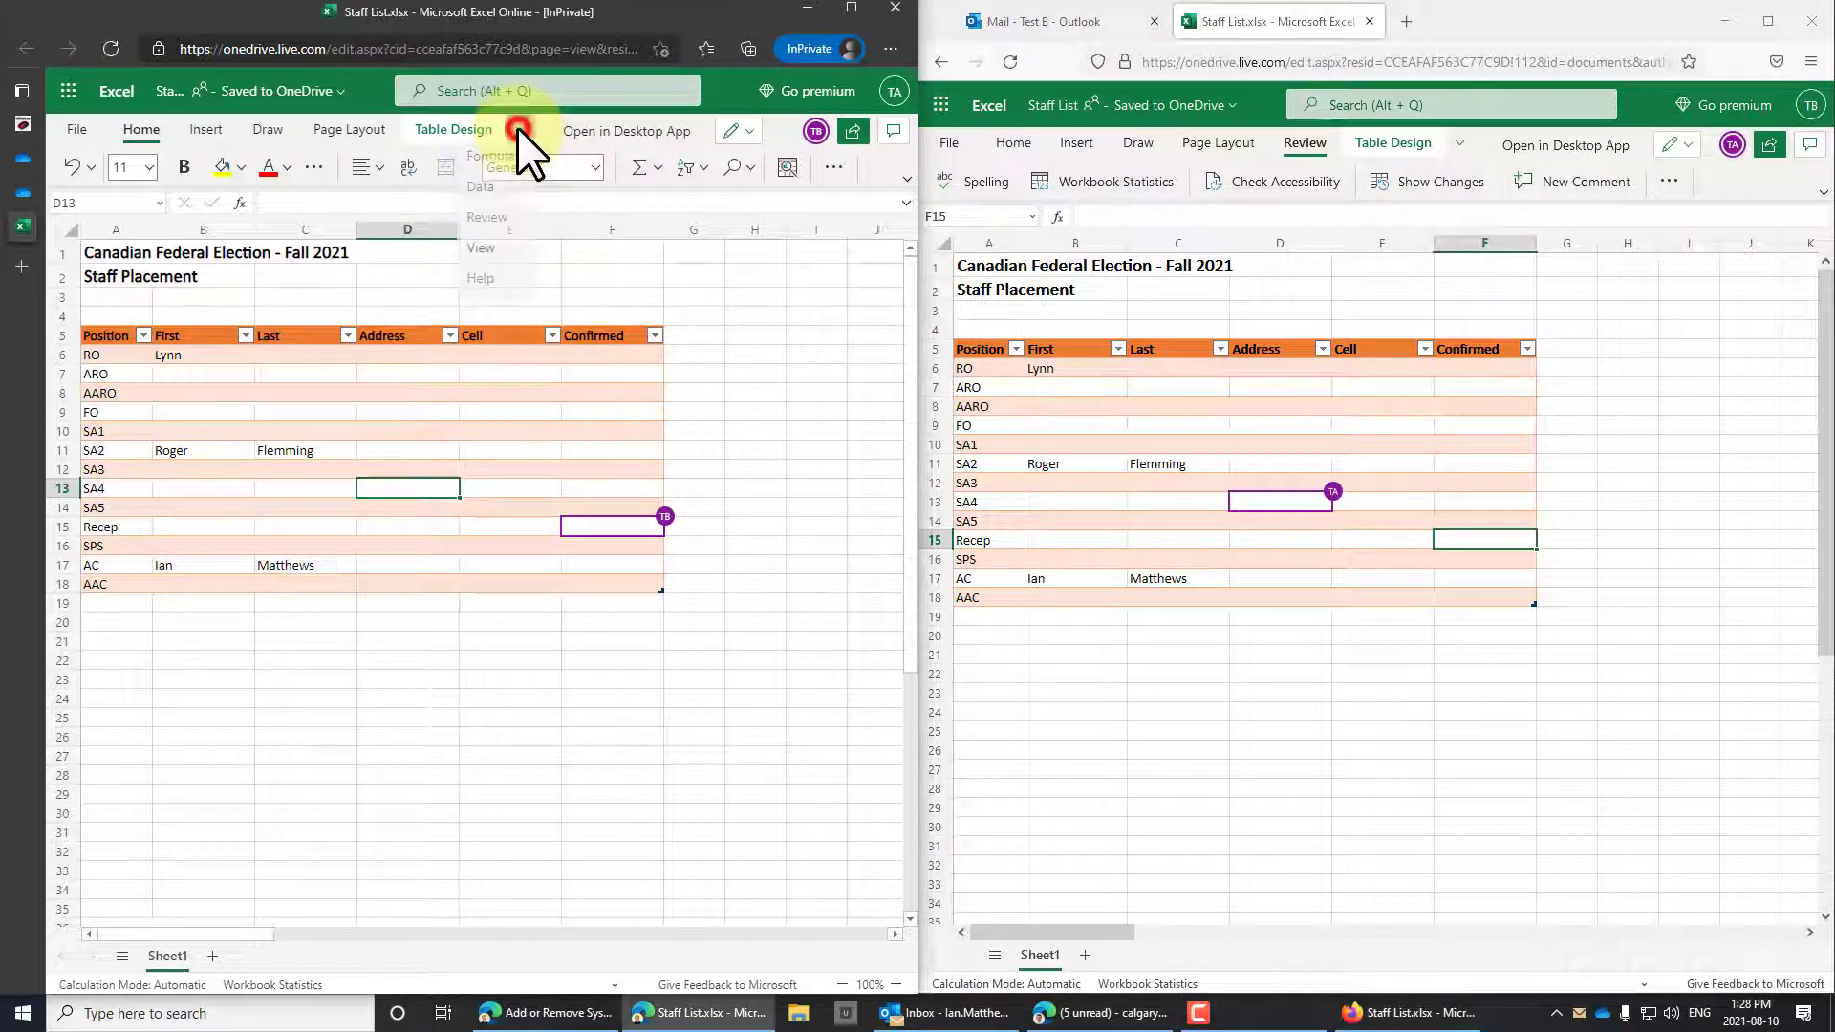
click(494, 214)
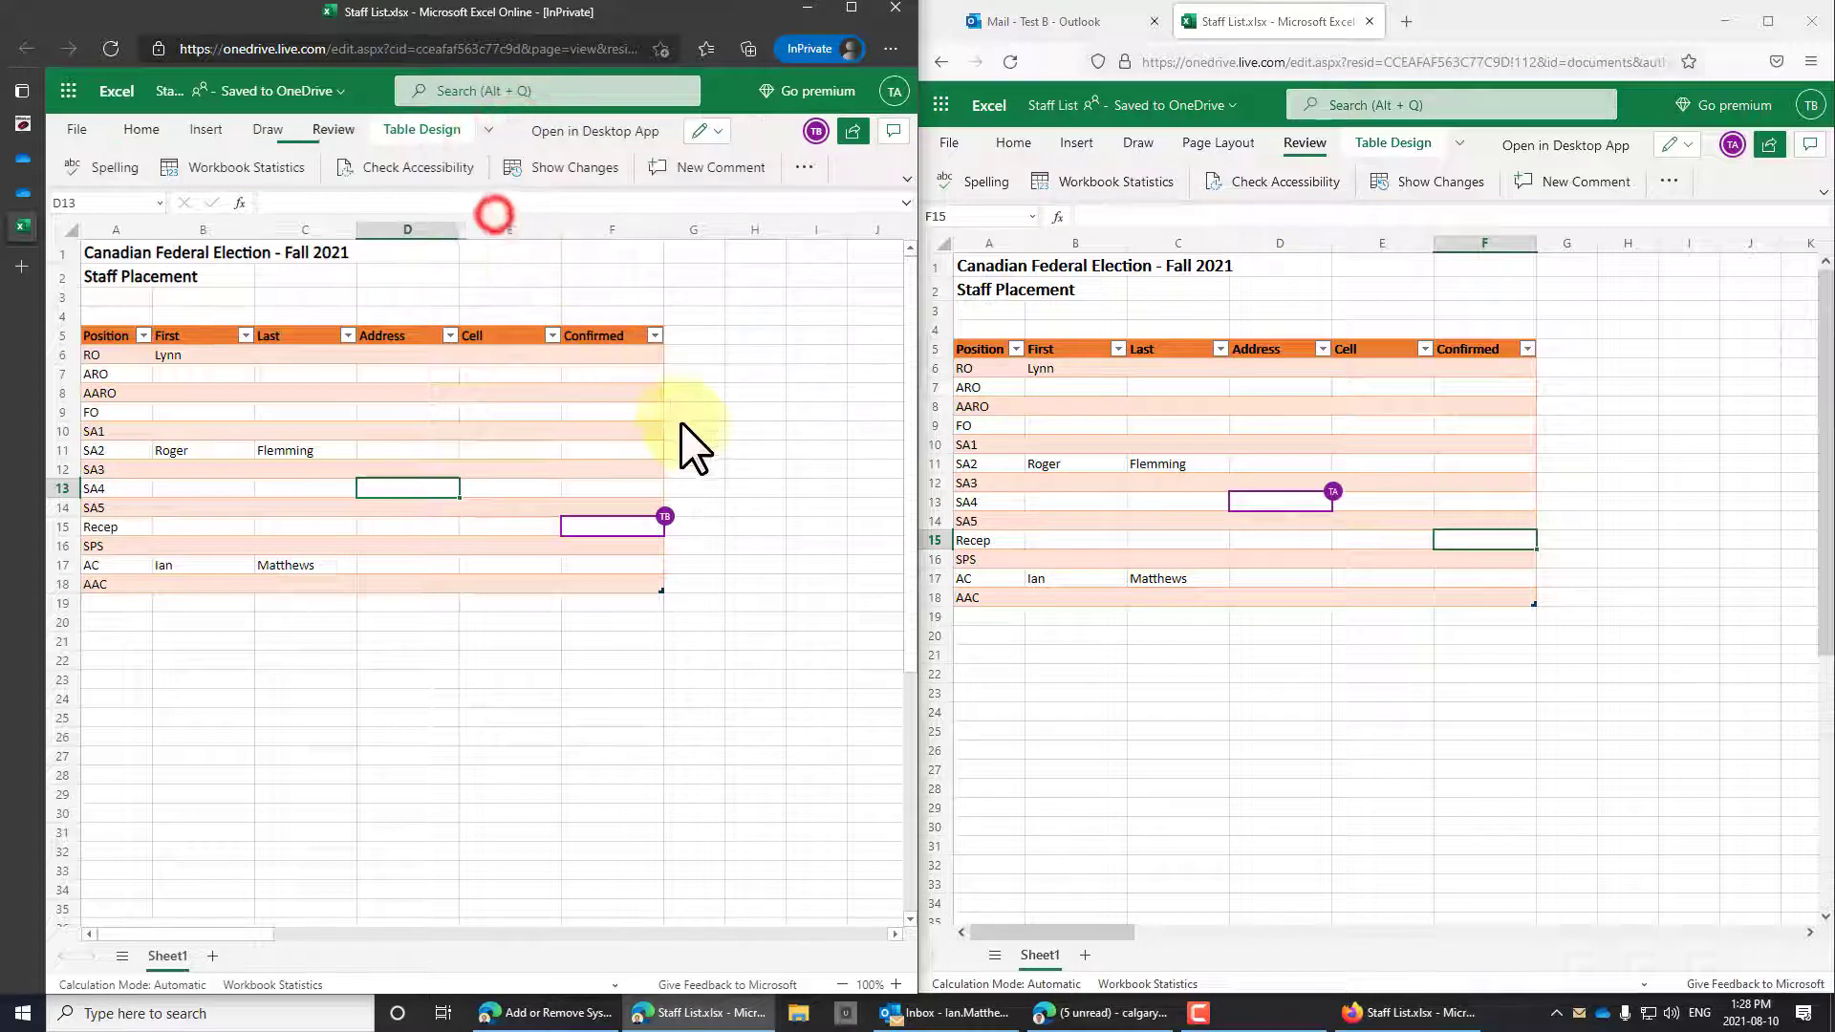
click(569, 168)
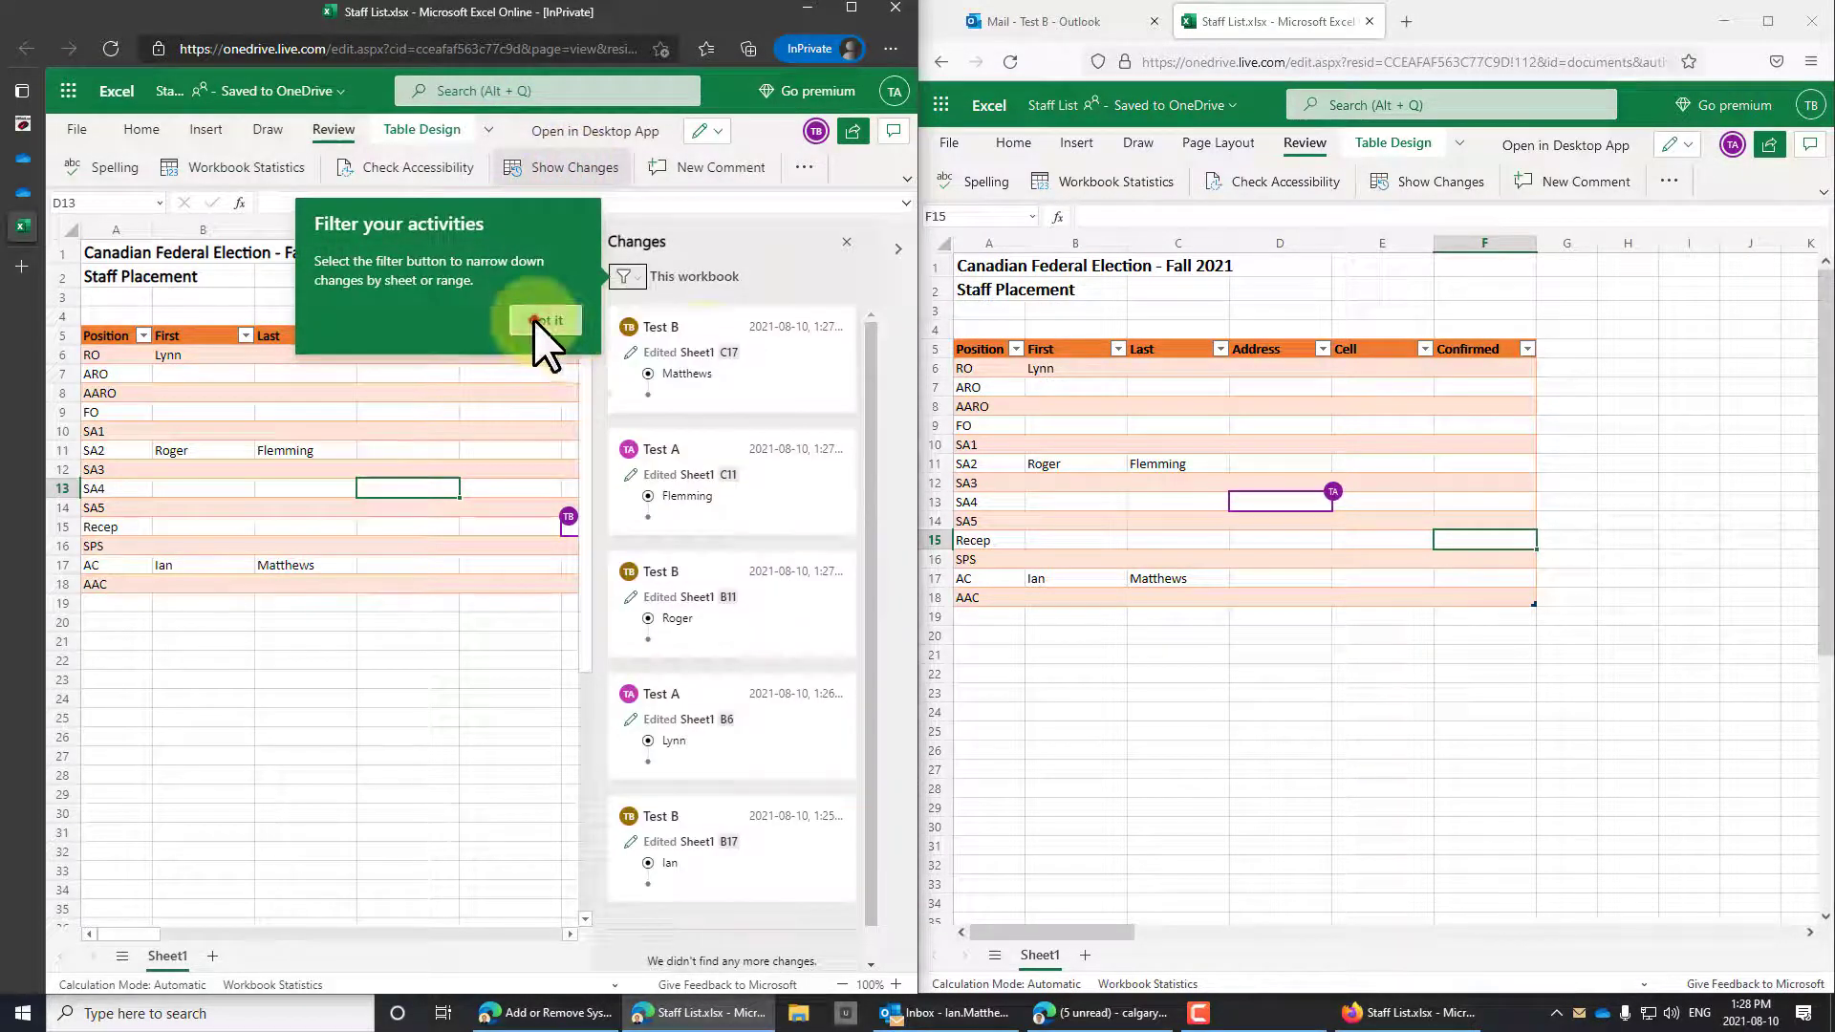
click(534, 319)
scroll(740, 610, down, 1)
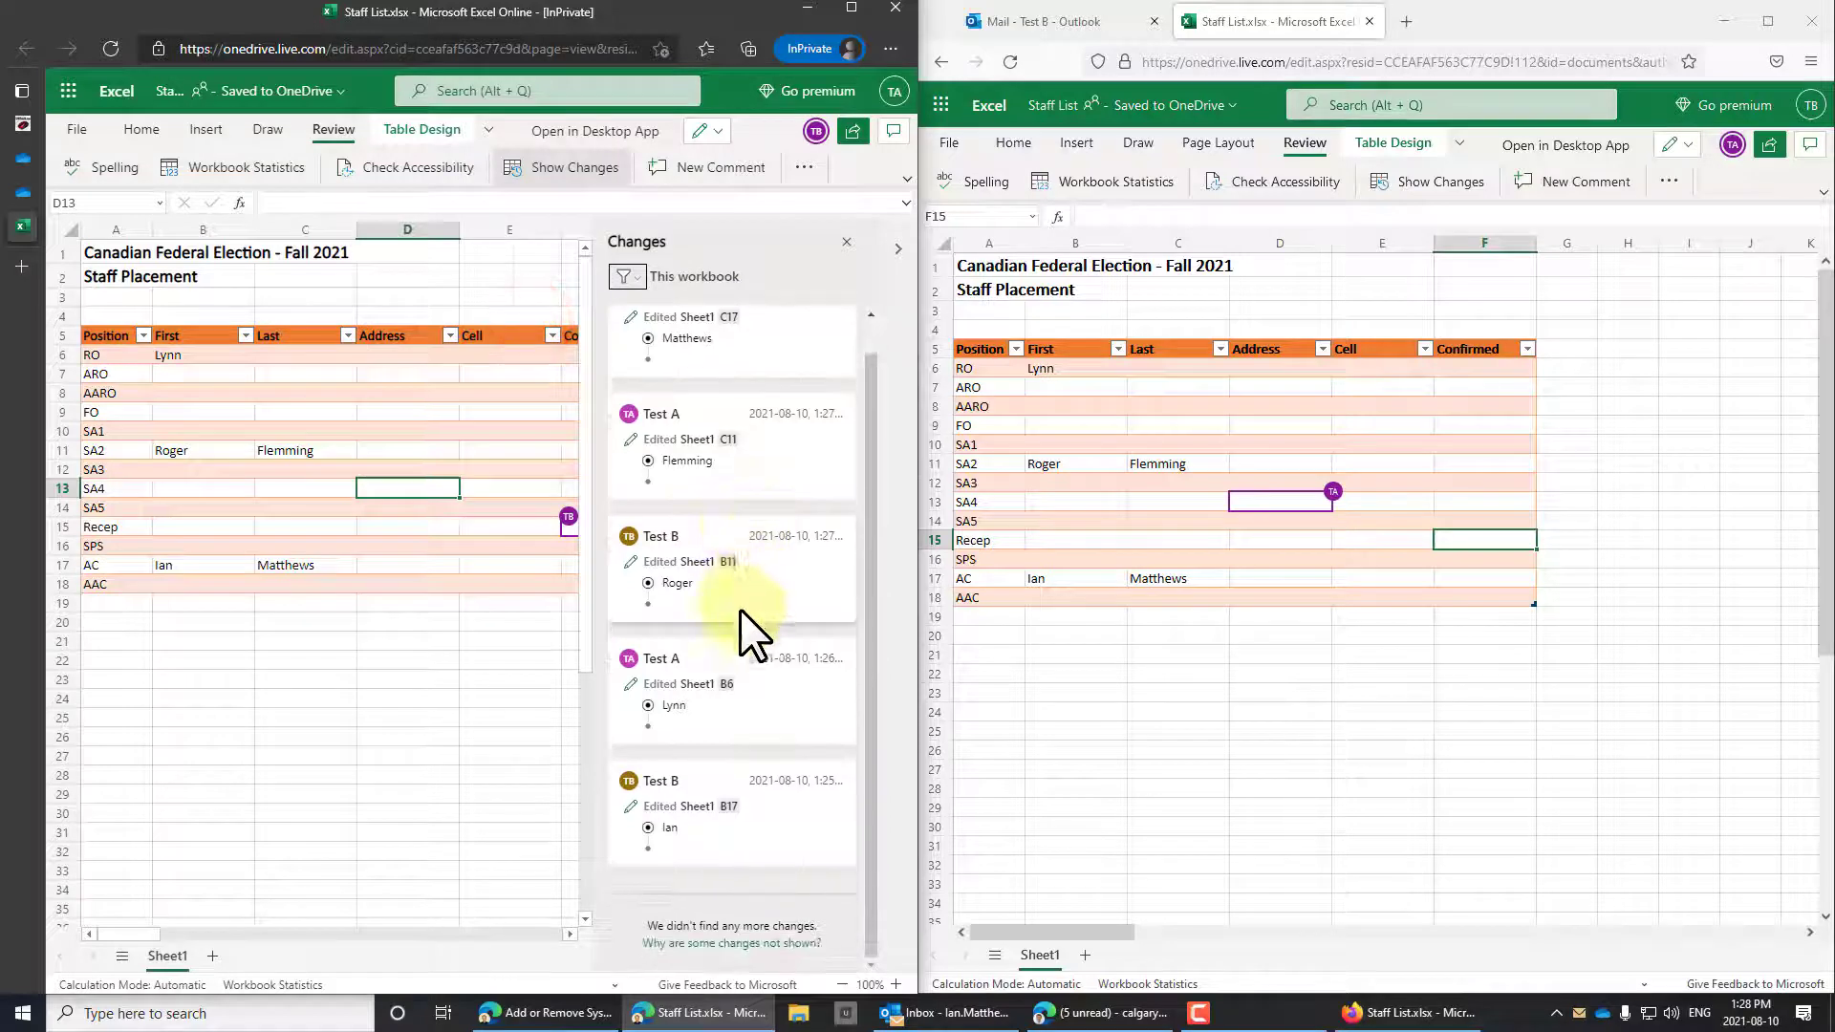
click(703, 695)
click(949, 142)
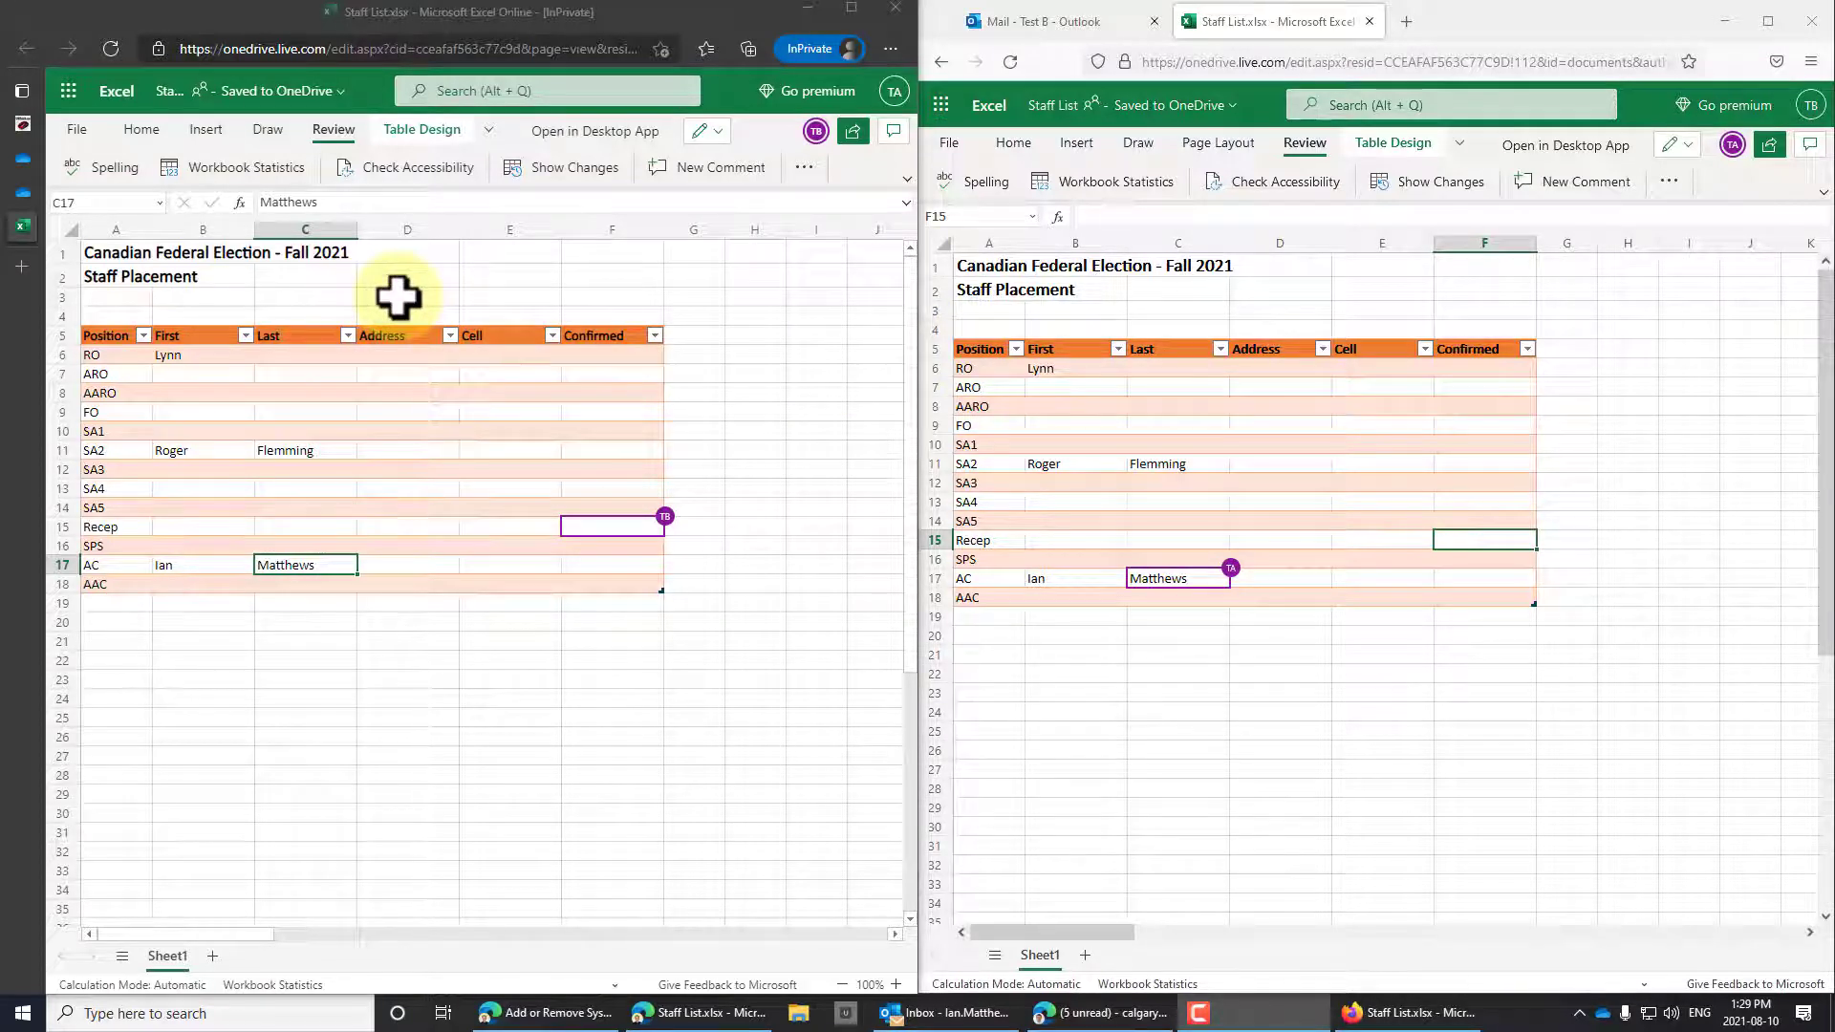
click(67, 90)
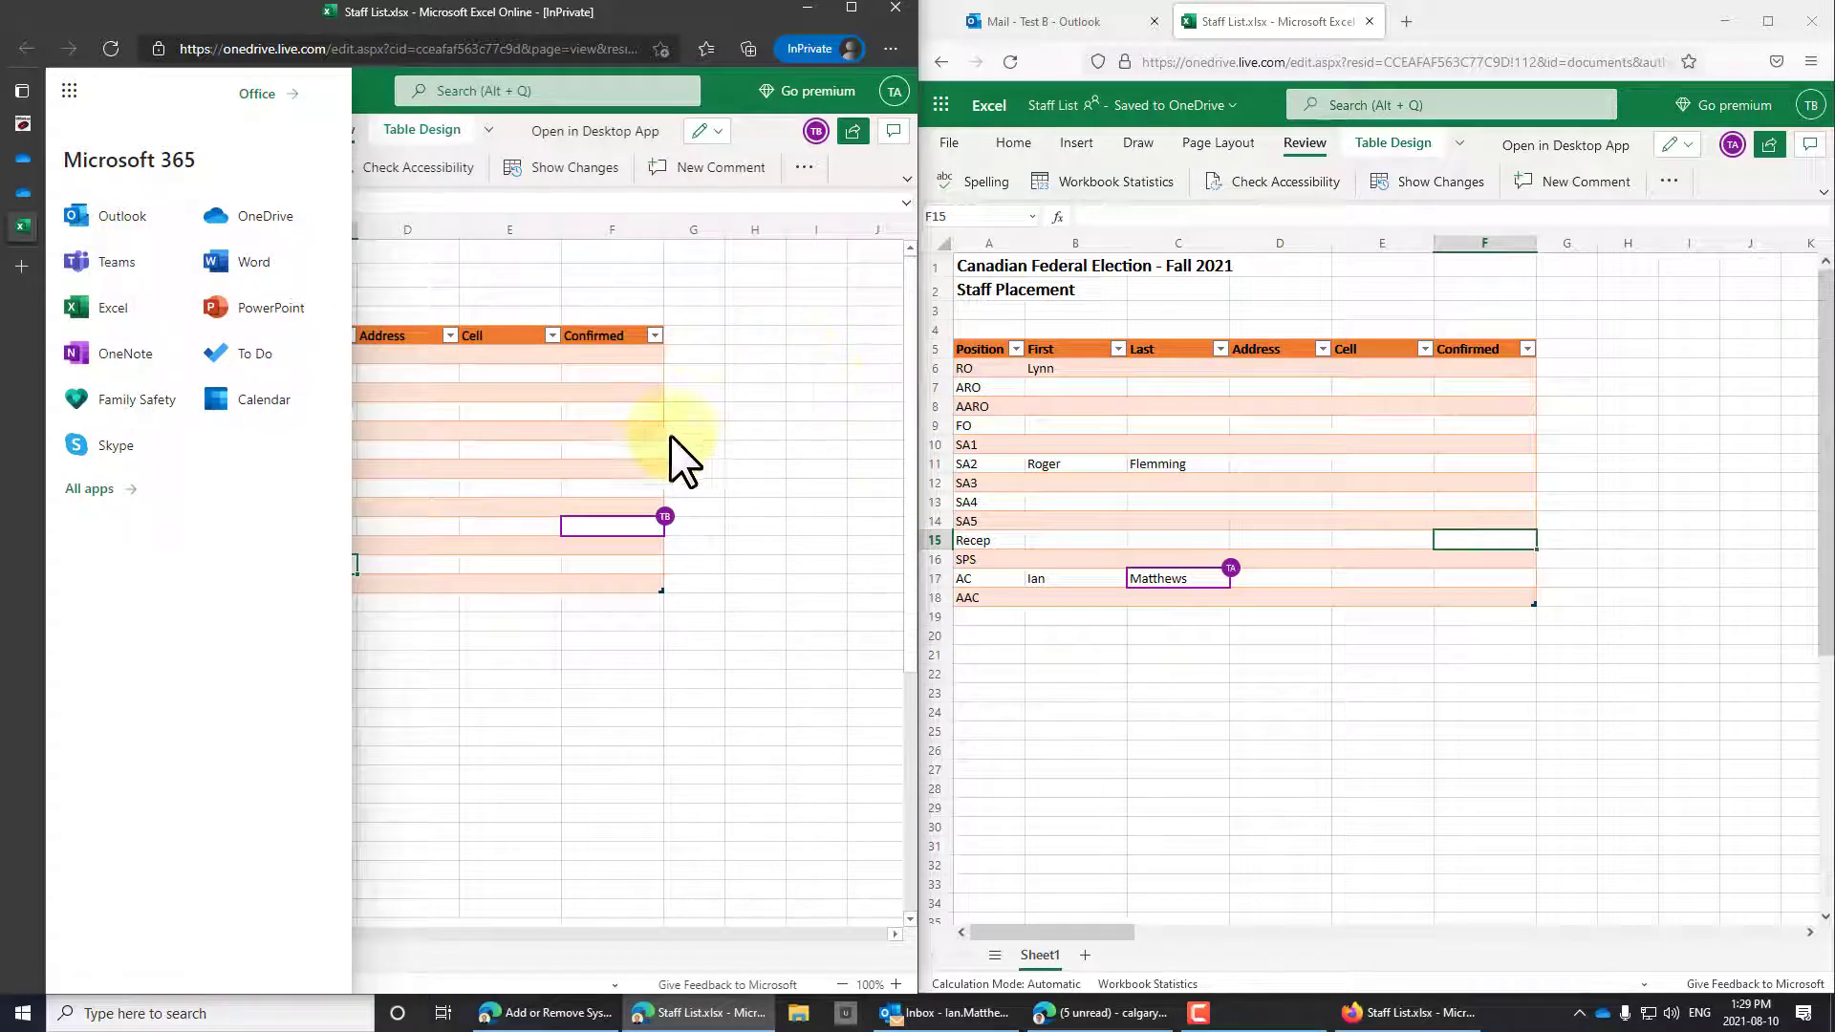
click(732, 450)
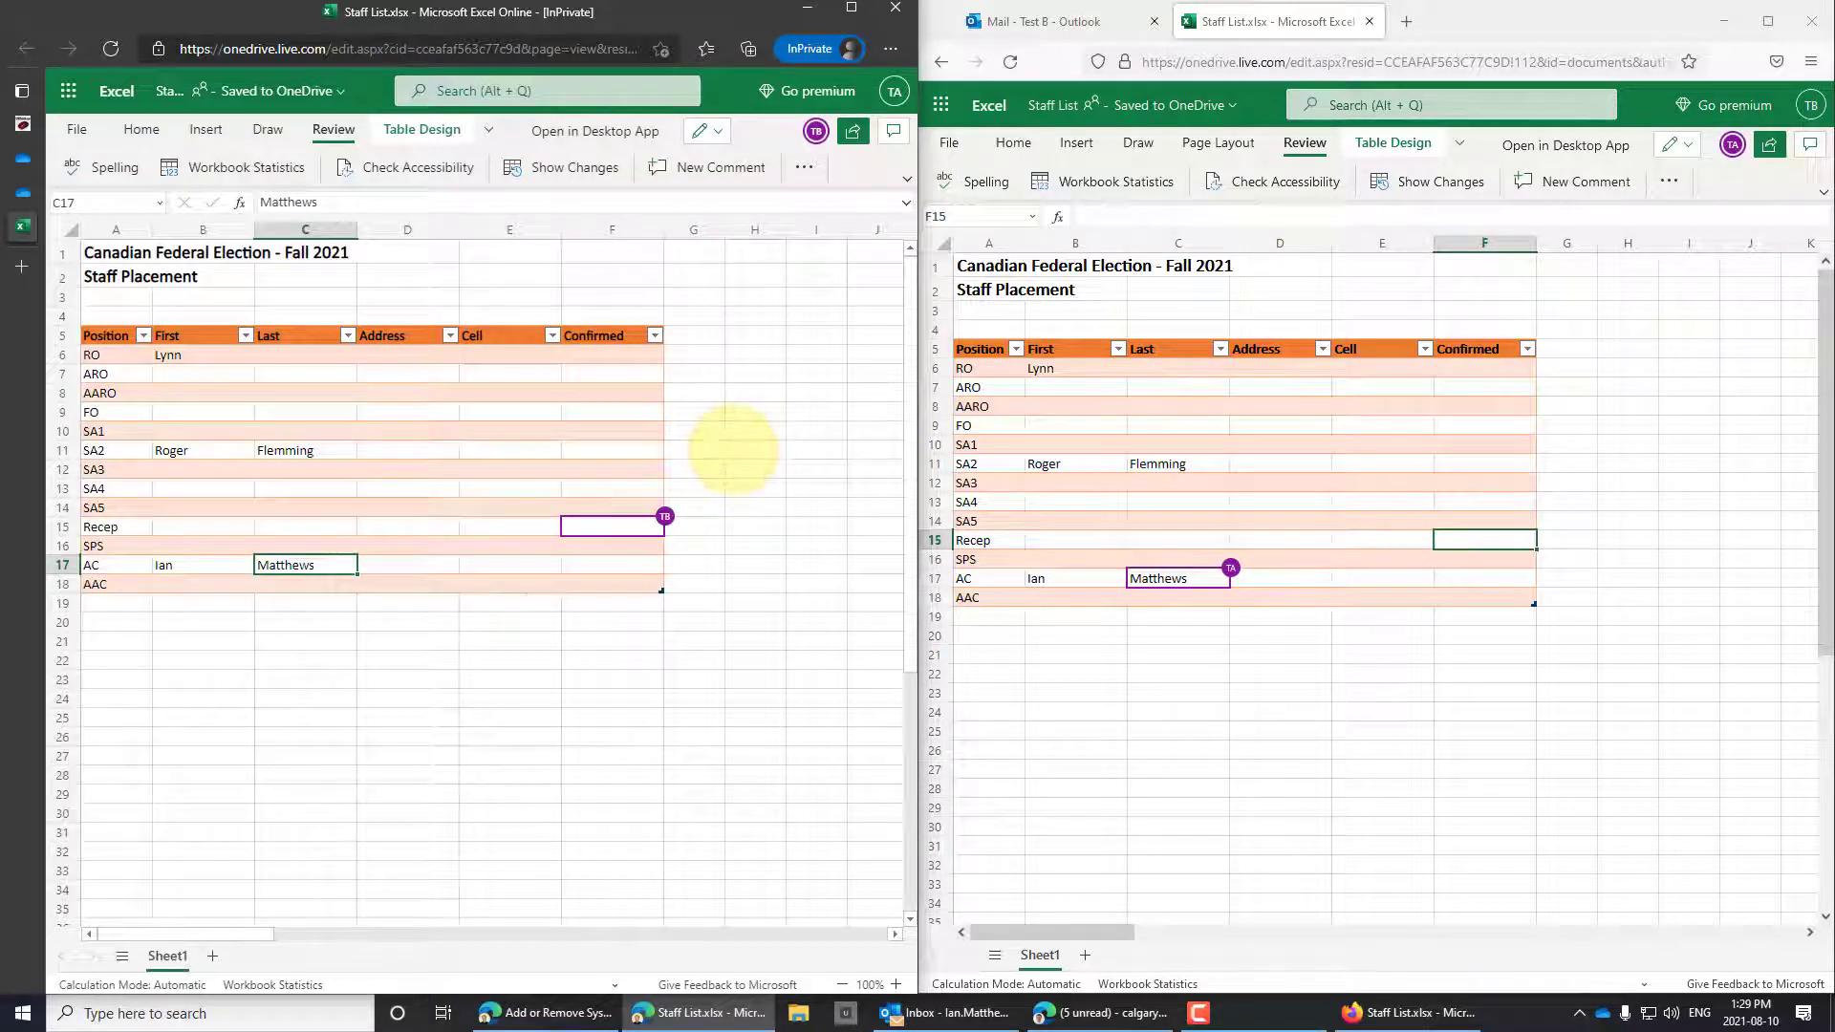